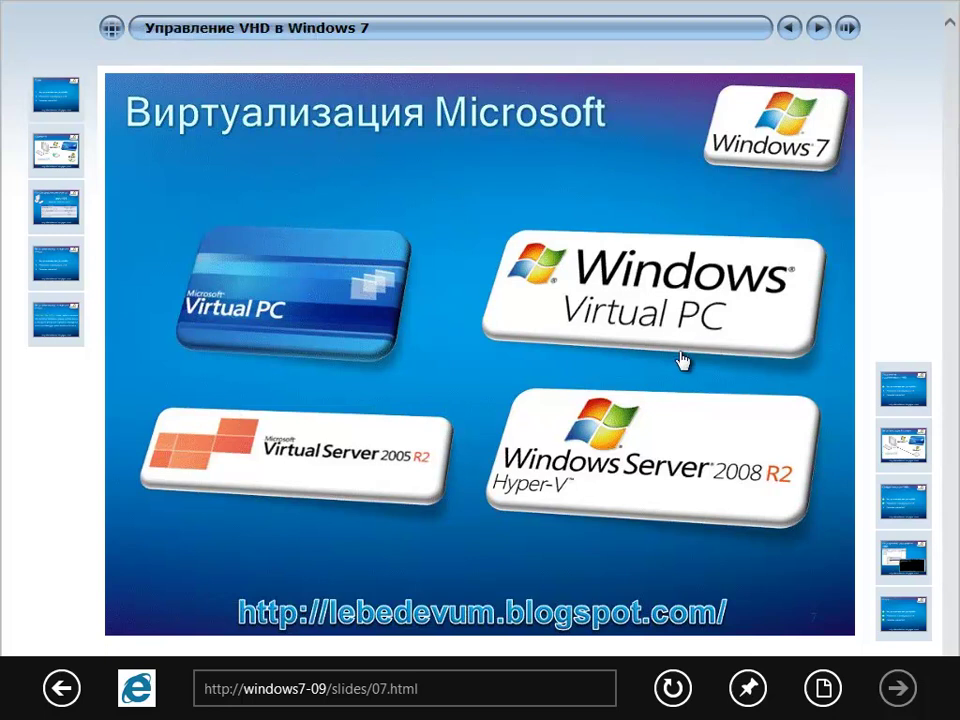
# Step: Advance the VHD presentation from the Microsoft virtualization slide to slide 9
pyautogui.click(903, 386)
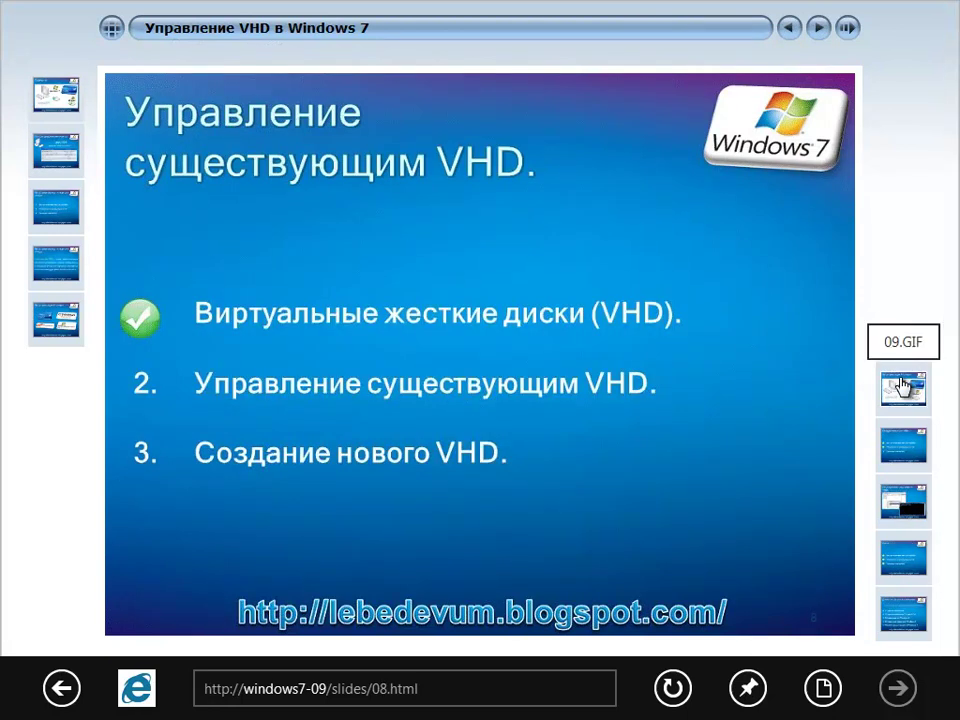
pyautogui.click(903, 386)
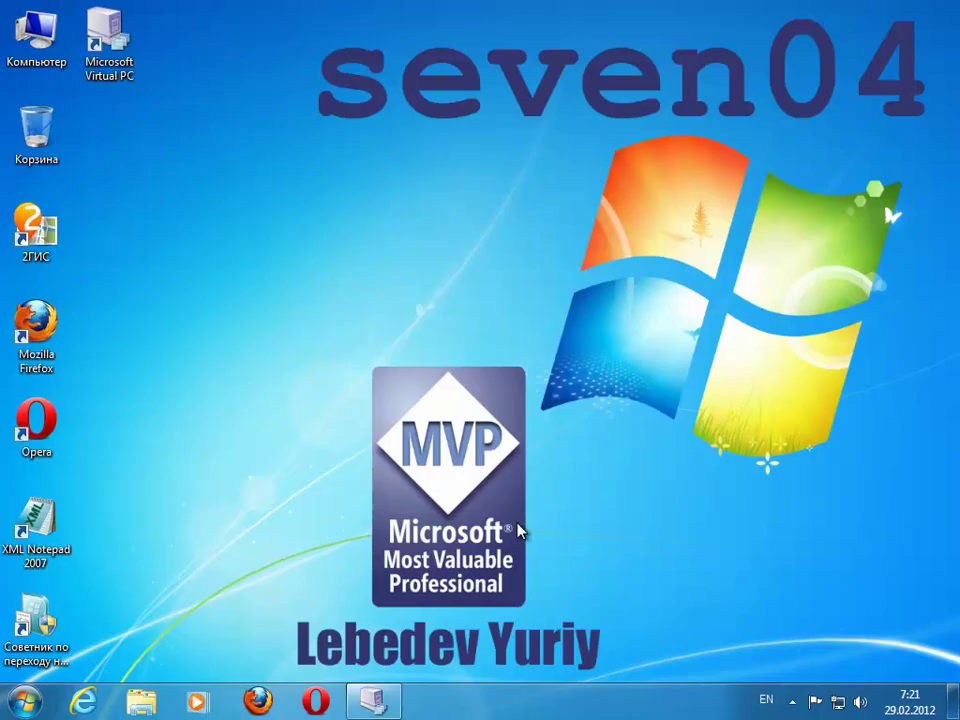
# Step: Bring up the running Windows XP virtual machine and shut down its guest operating system
pyautogui.moveTo(378, 700)
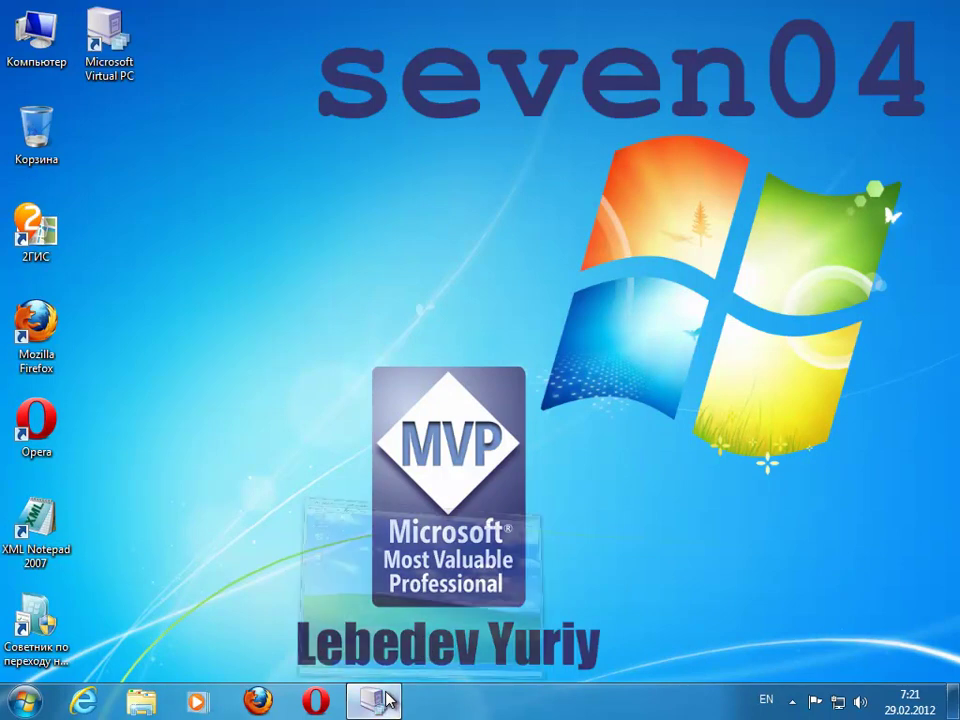
pyautogui.click(410, 595)
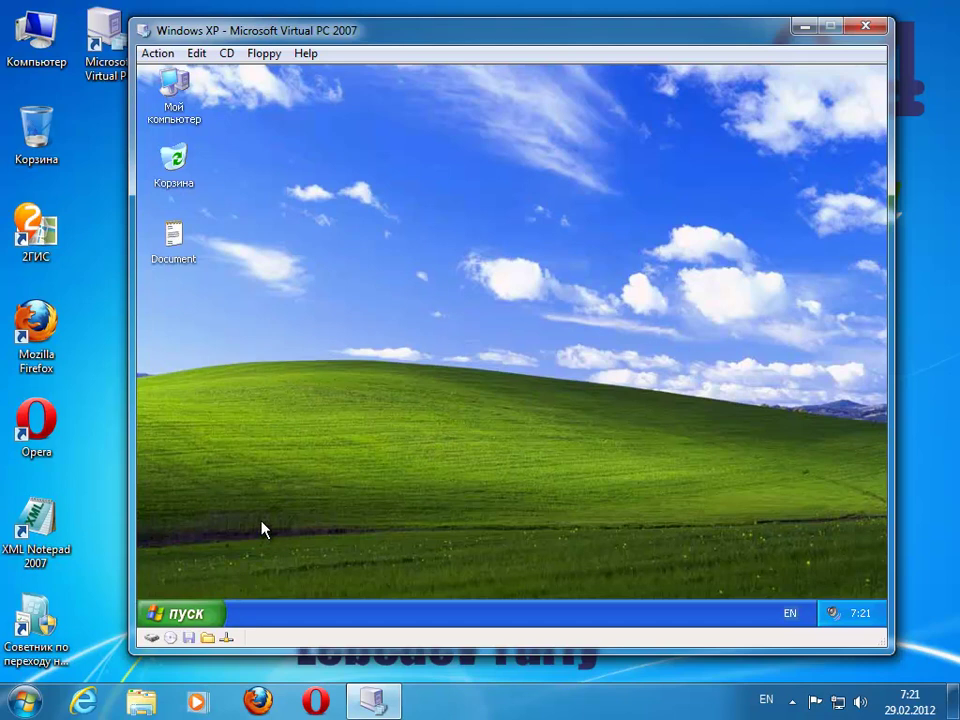
pyautogui.click(188, 613)
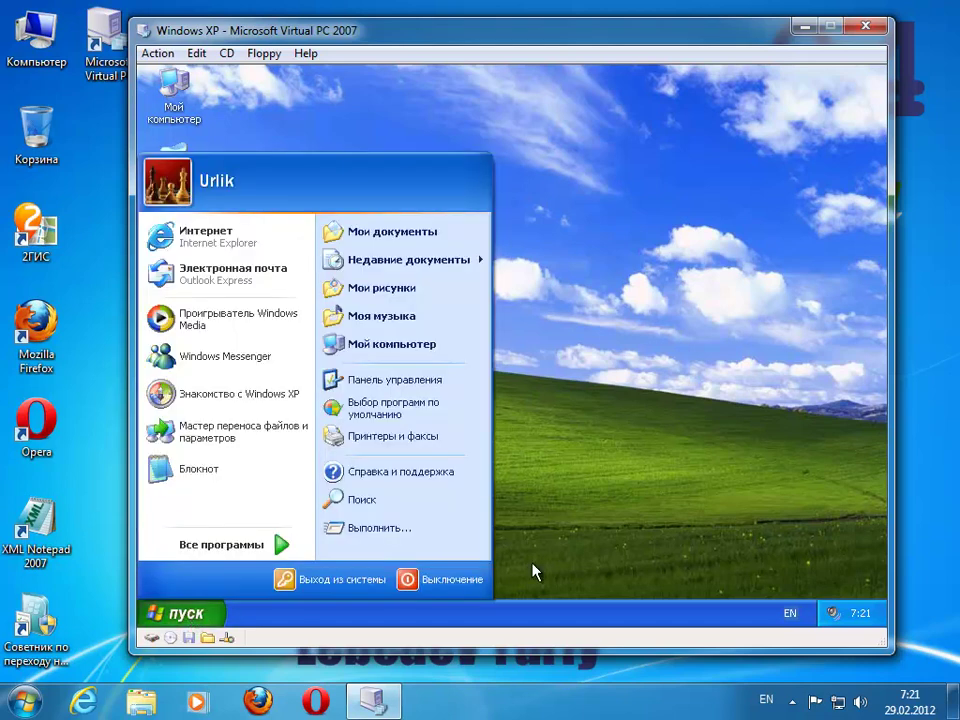
pyautogui.click(430, 582)
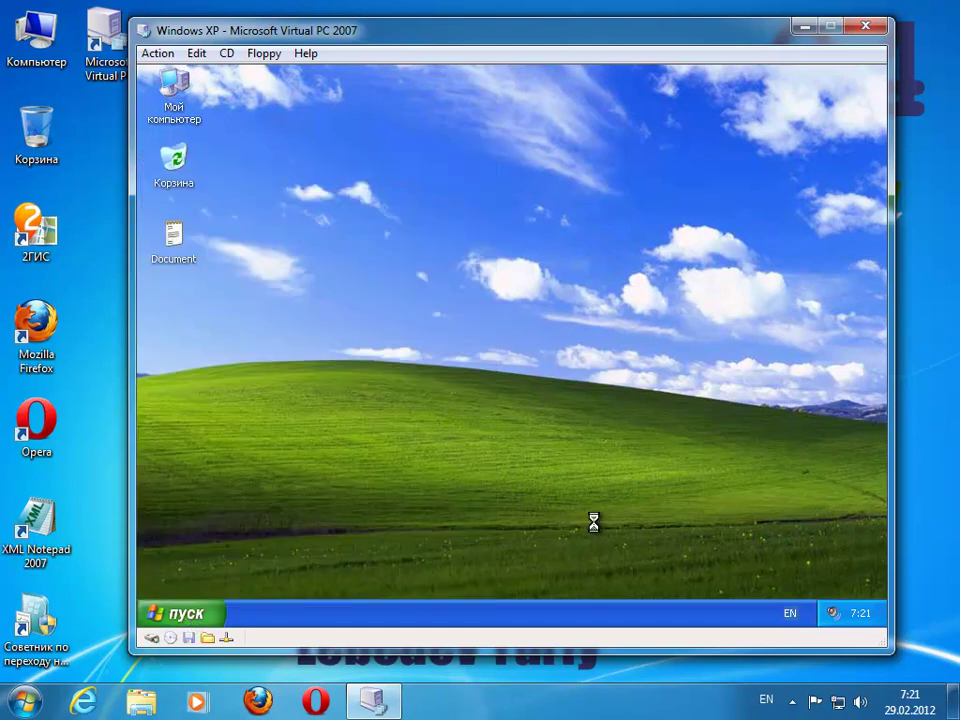
pyautogui.click(509, 292)
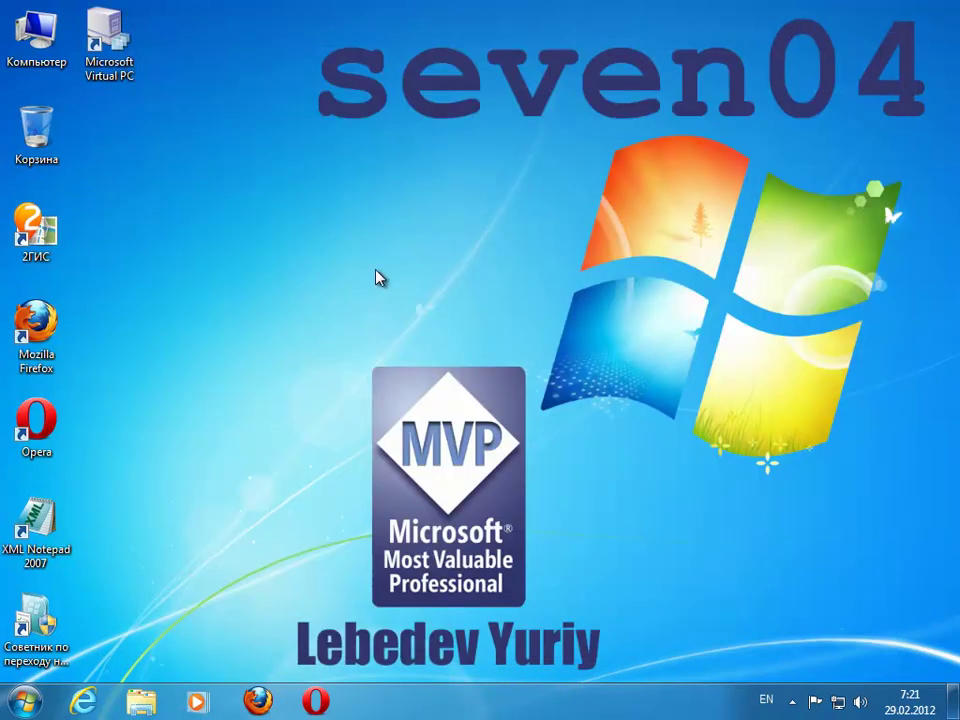
# Step: Open the Windows XP virtual machine's settings in Virtual PC Console and examine the file path of Hard Disk 1
pyautogui.doubleClick(108, 48)
pyautogui.click(321, 114)
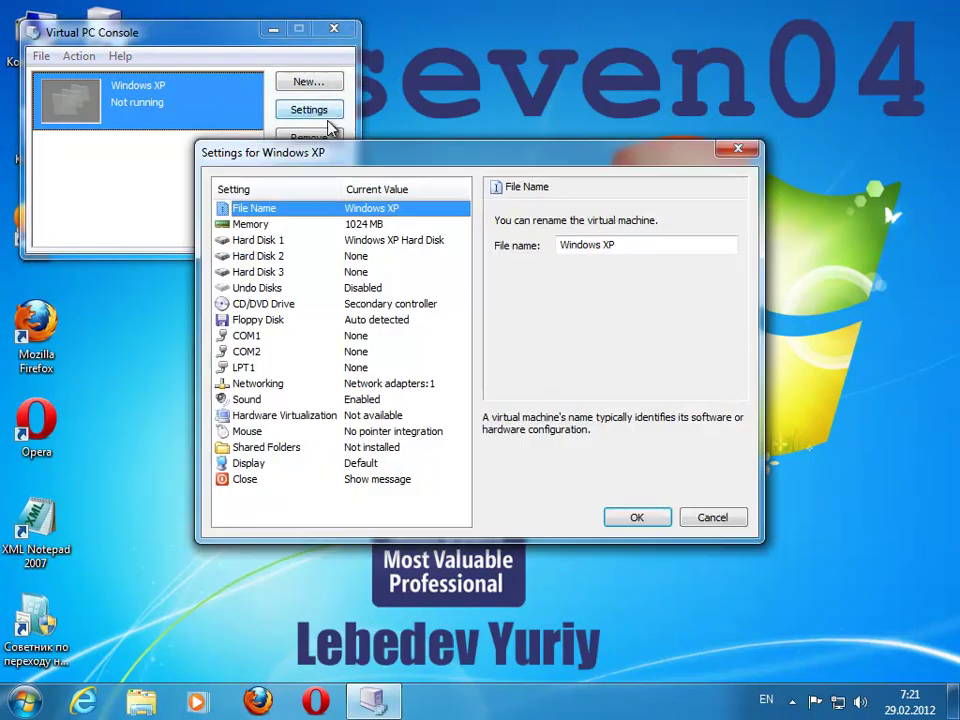
pyautogui.click(272, 241)
pyautogui.moveTo(522, 258); pyautogui.dragTo(739, 261)
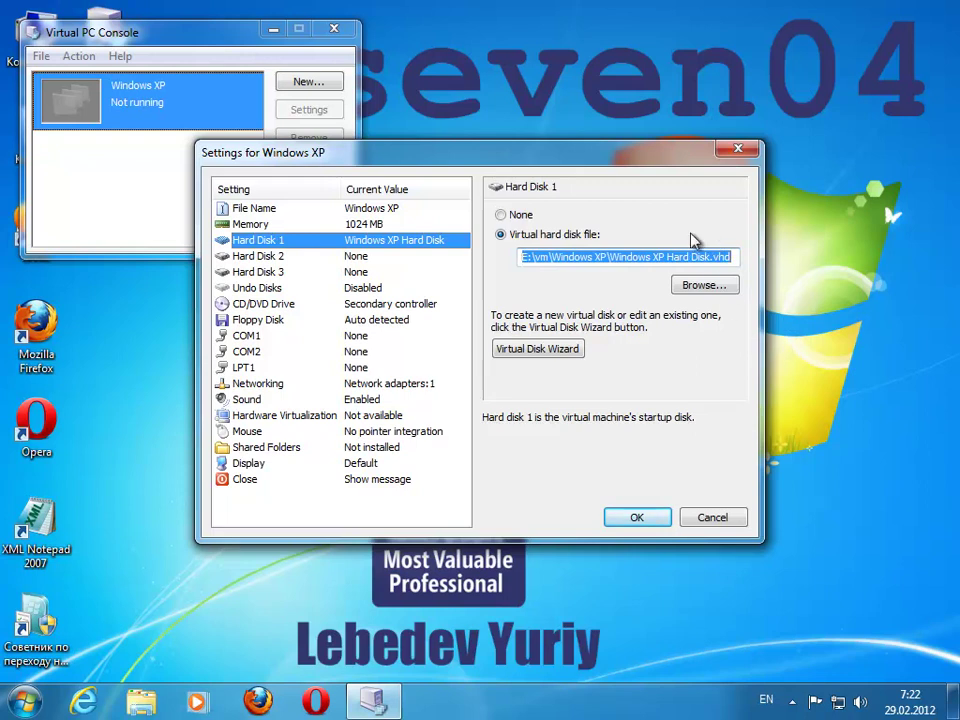
pyautogui.click(607, 257)
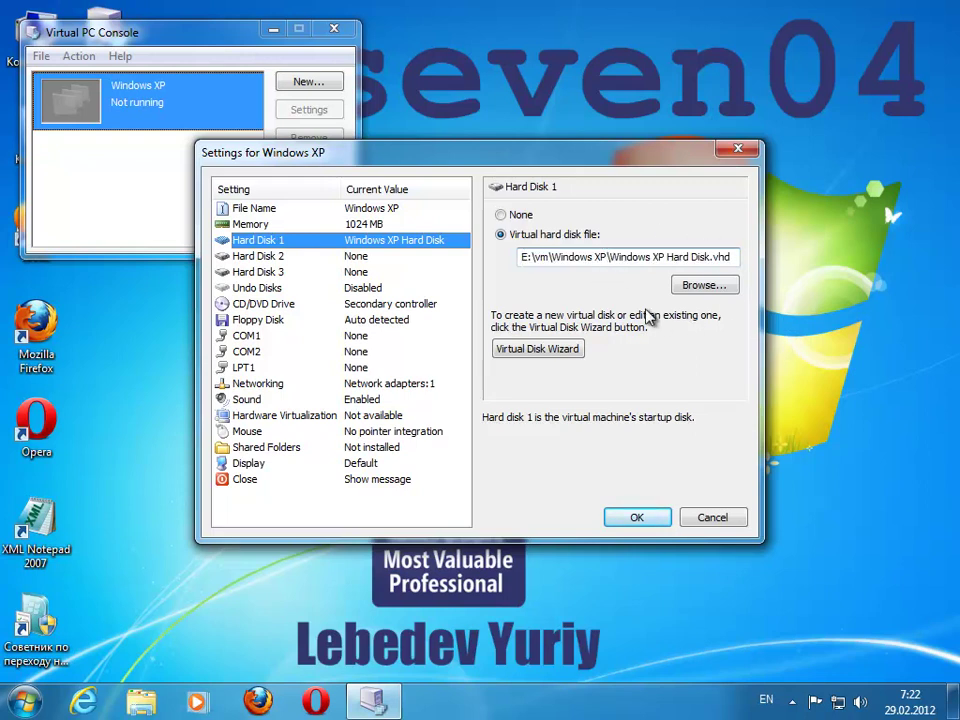
# Step: Browse to E:\vm\Windows XP in Explorer and select the Windows XP Hard Disk image to view its details
pyautogui.click(25, 700)
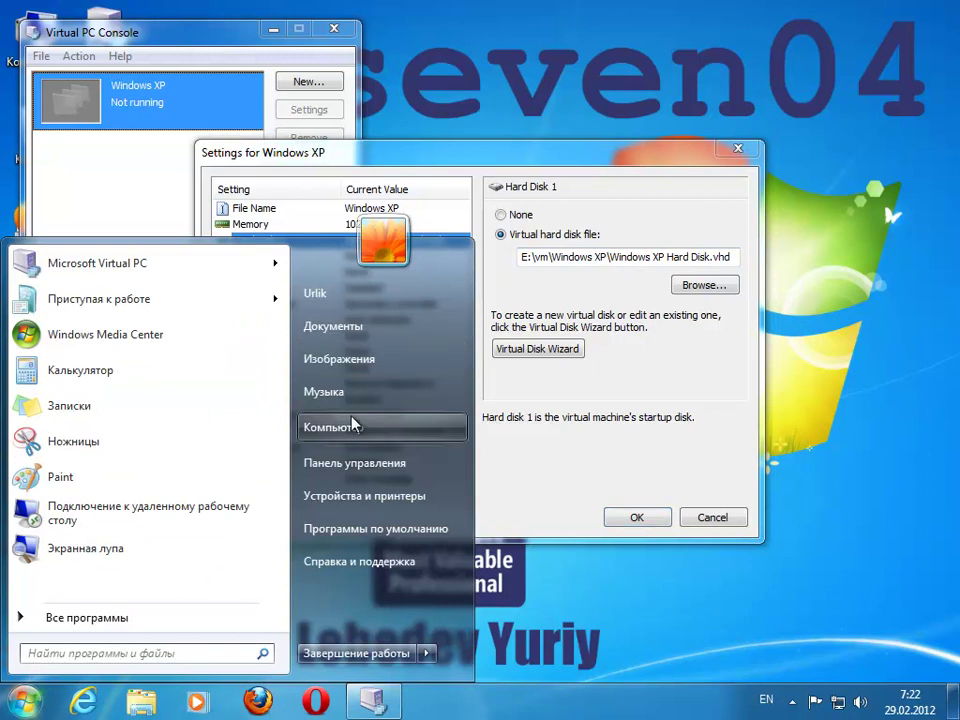
pyautogui.click(593, 367)
pyautogui.doubleClick(652, 285)
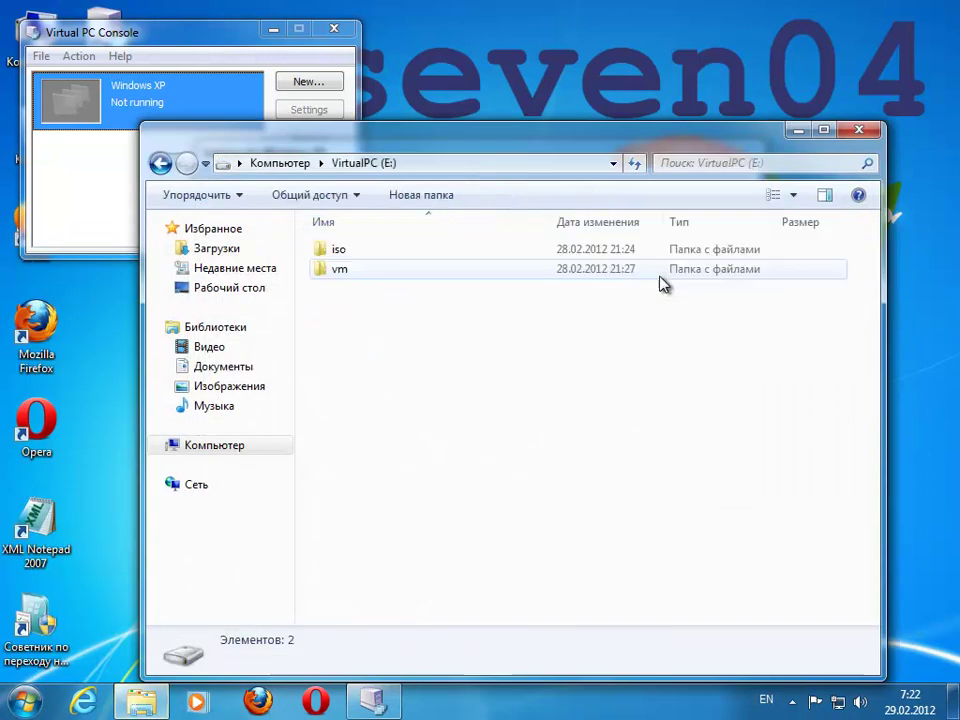
pyautogui.click(337, 272)
pyautogui.doubleClick(347, 272)
pyautogui.doubleClick(345, 250)
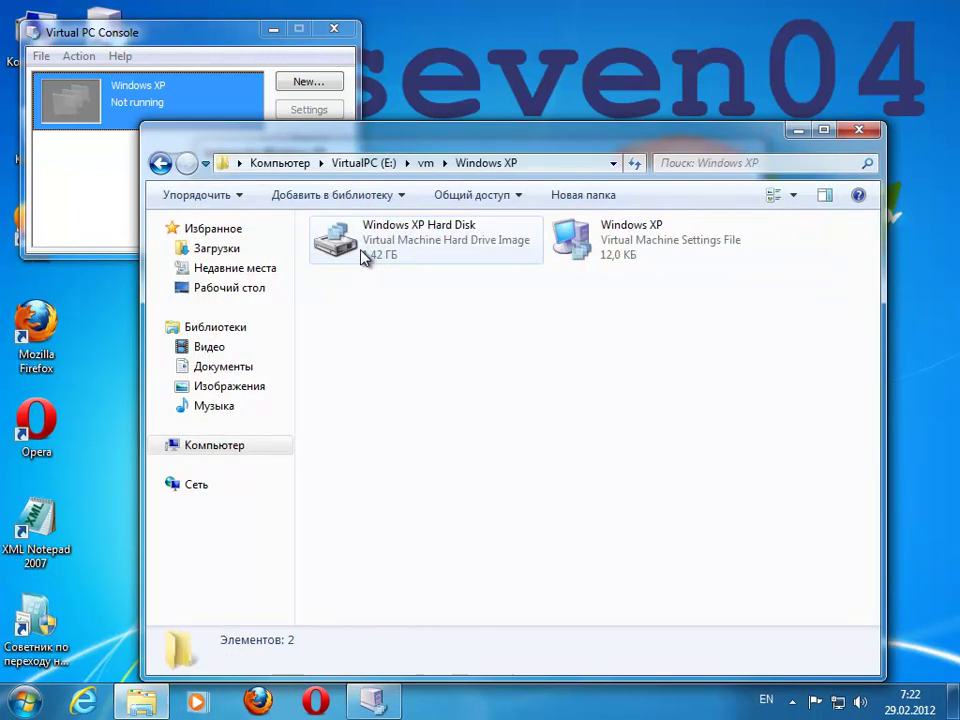
pyautogui.click(374, 260)
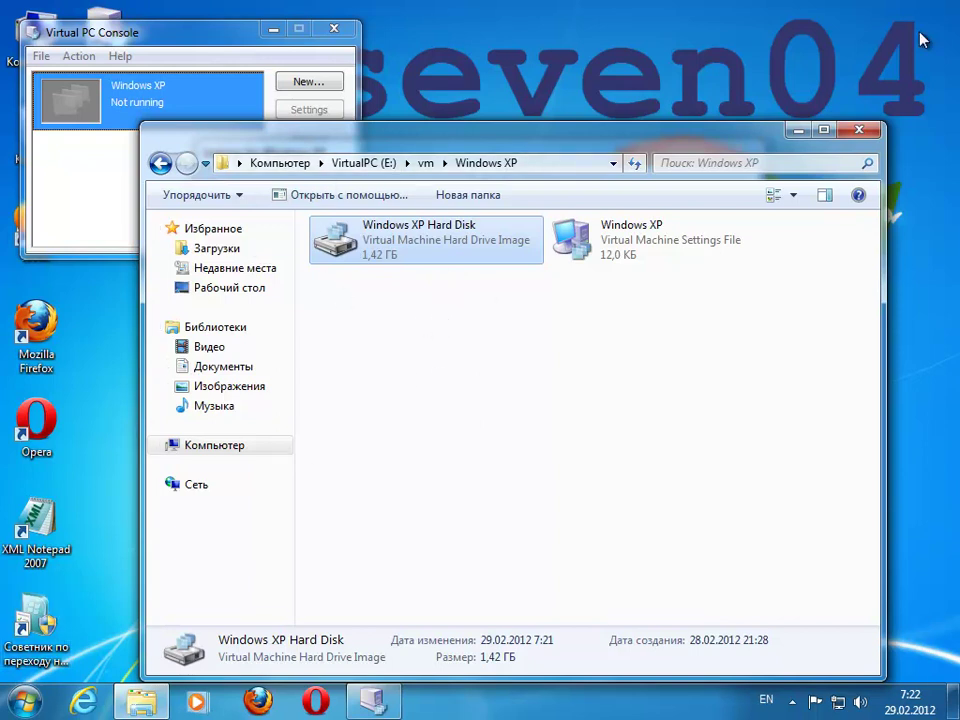
# Step: Open Computer Management and display Disk Management (Управление дисками)
pyautogui.press('super')
pyautogui.rightClick(380, 440)
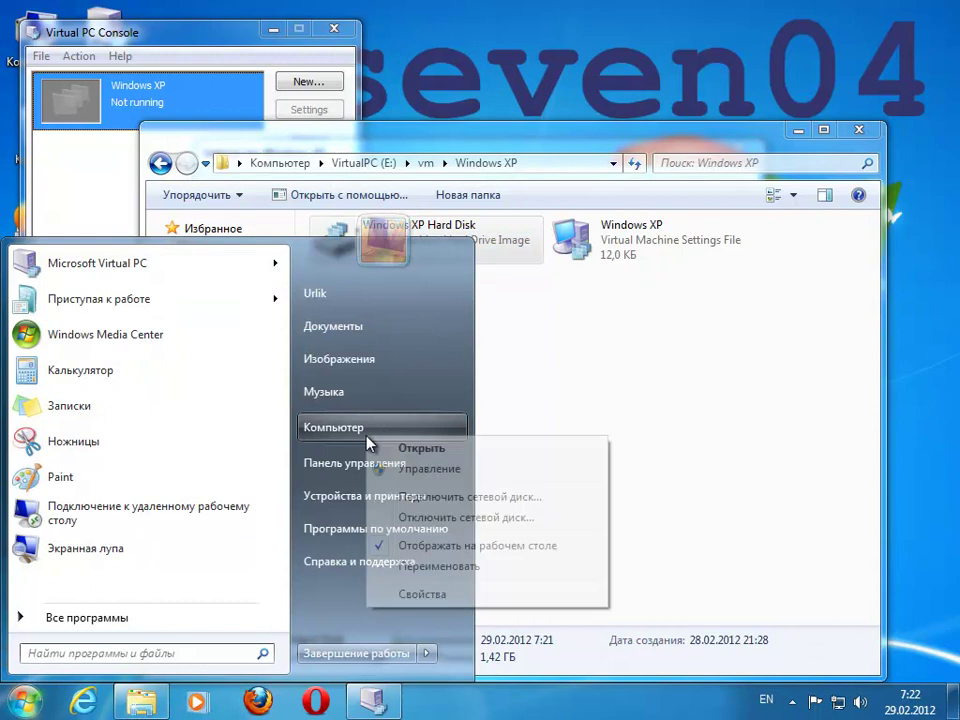
pyautogui.click(450, 465)
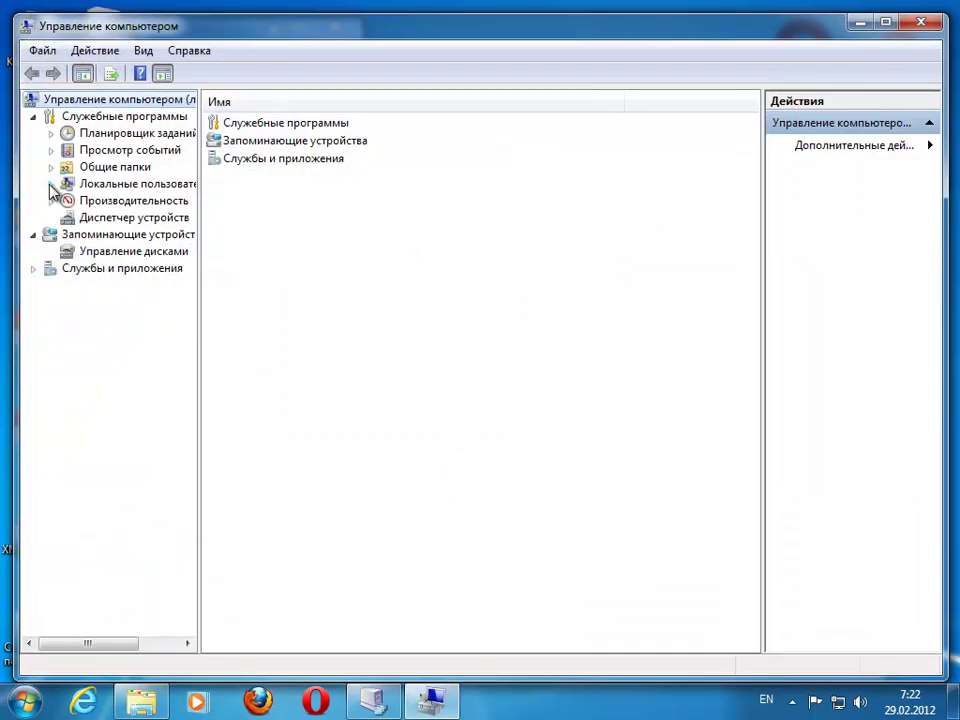
pyautogui.click(112, 256)
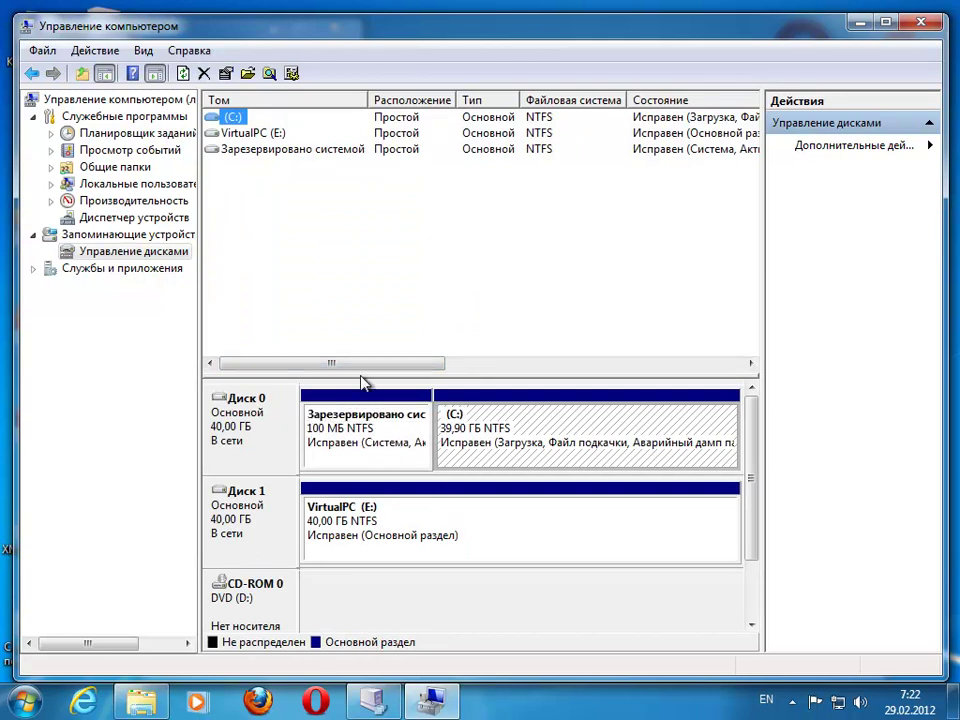
# Step: Attach the existing virtual hard disk file E:\vm\Windows XP\Windows XP Hard Disk.vhd with write access
pyautogui.rightClick(123, 255)
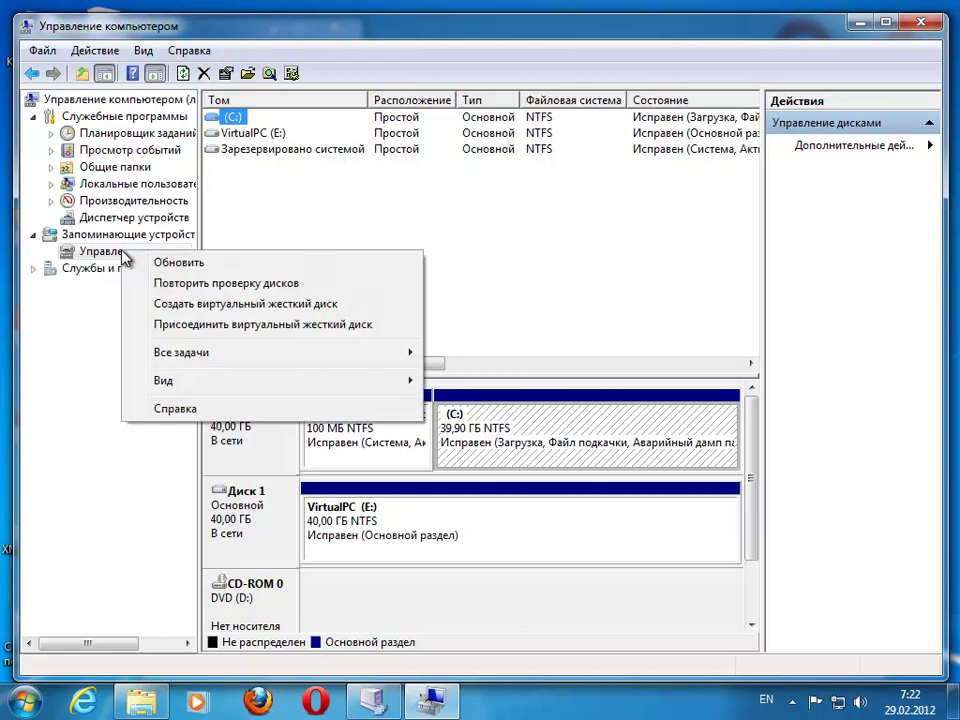
pyautogui.click(280, 328)
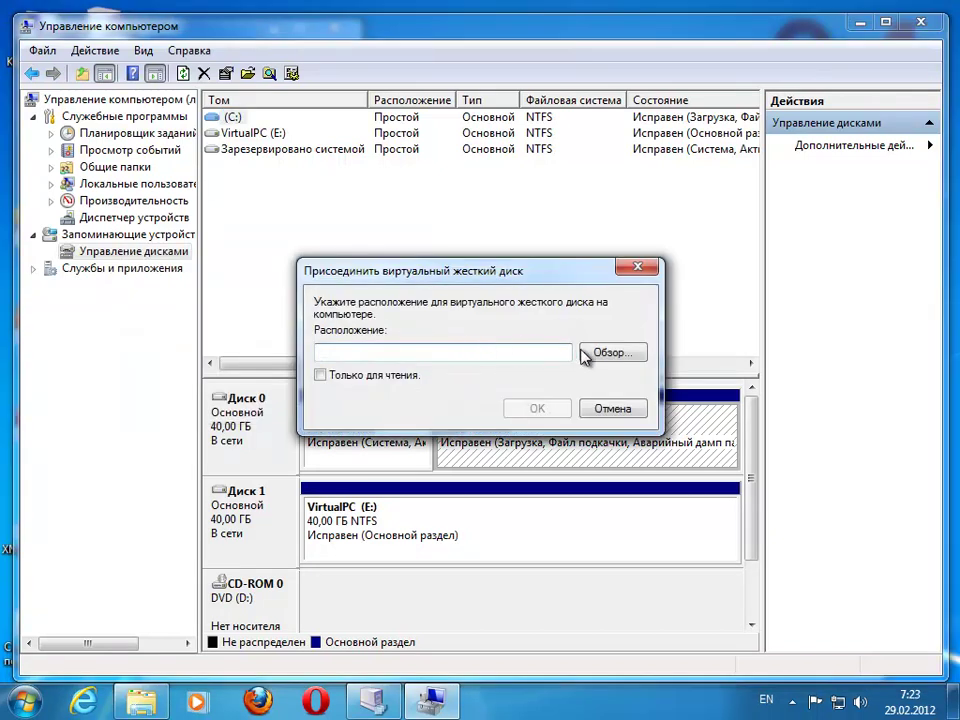
pyautogui.click(612, 351)
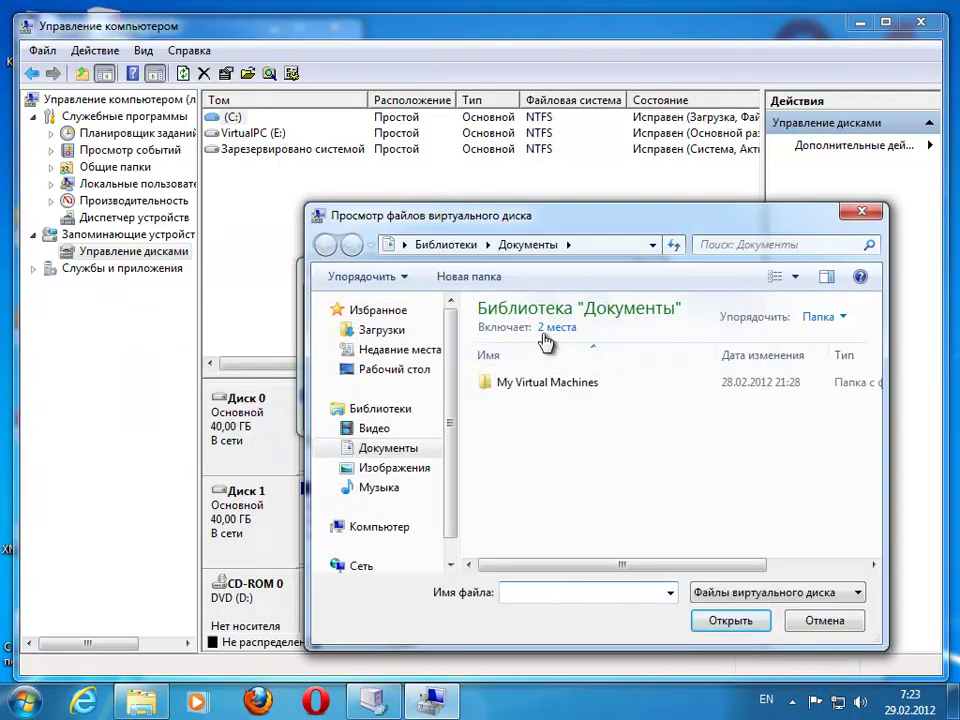
pyautogui.click(379, 527)
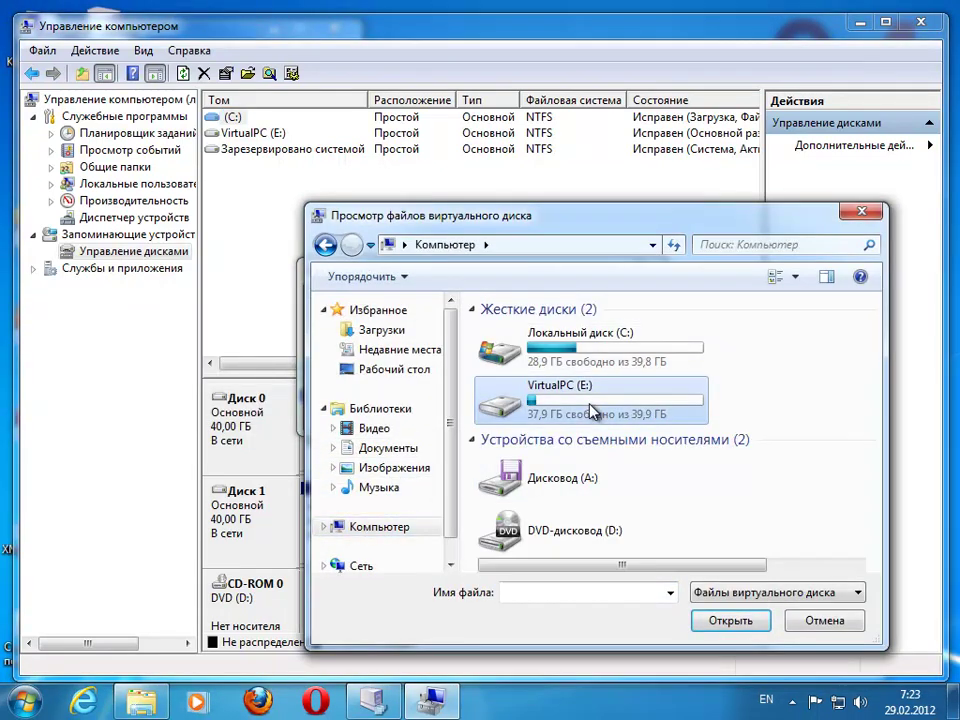
pyautogui.doubleClick(545, 400)
pyautogui.doubleClick(523, 349)
pyautogui.doubleClick(527, 336)
pyautogui.doubleClick(546, 343)
pyautogui.click(546, 411)
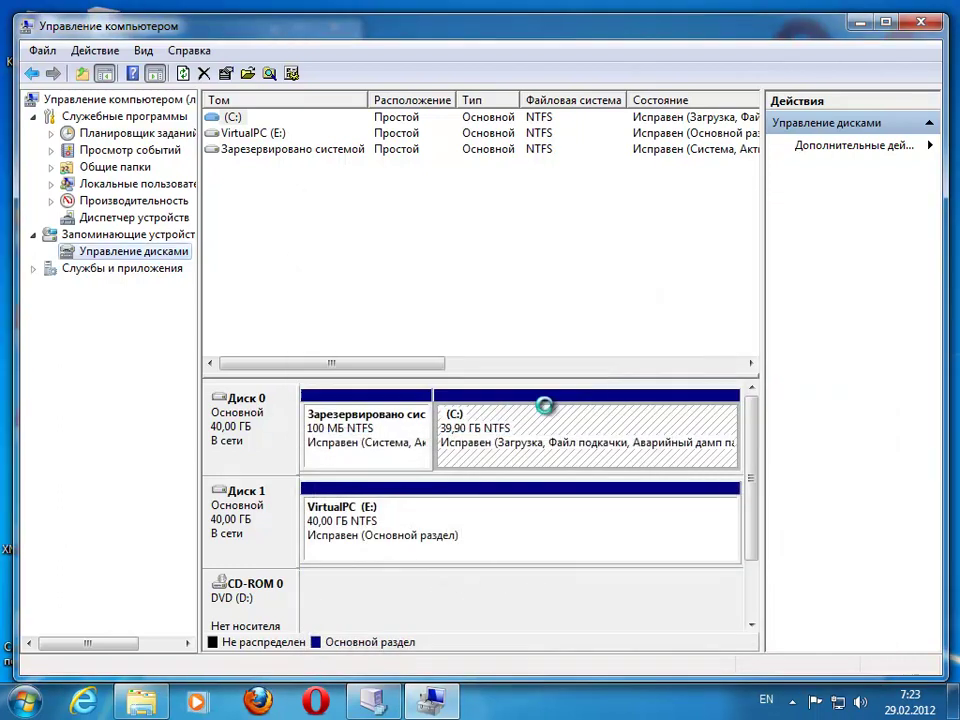
# Step: Maximize Computer Management, then check the virtual disk bus adapter's driver installation status and dismiss it
pyautogui.click(884, 22)
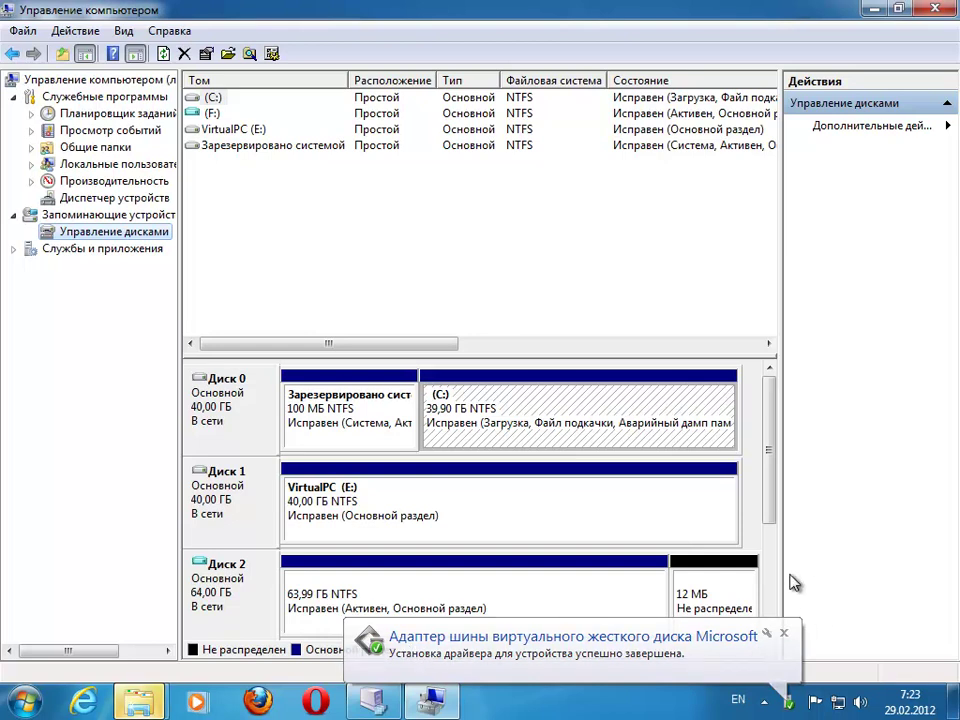
pyautogui.click(790, 702)
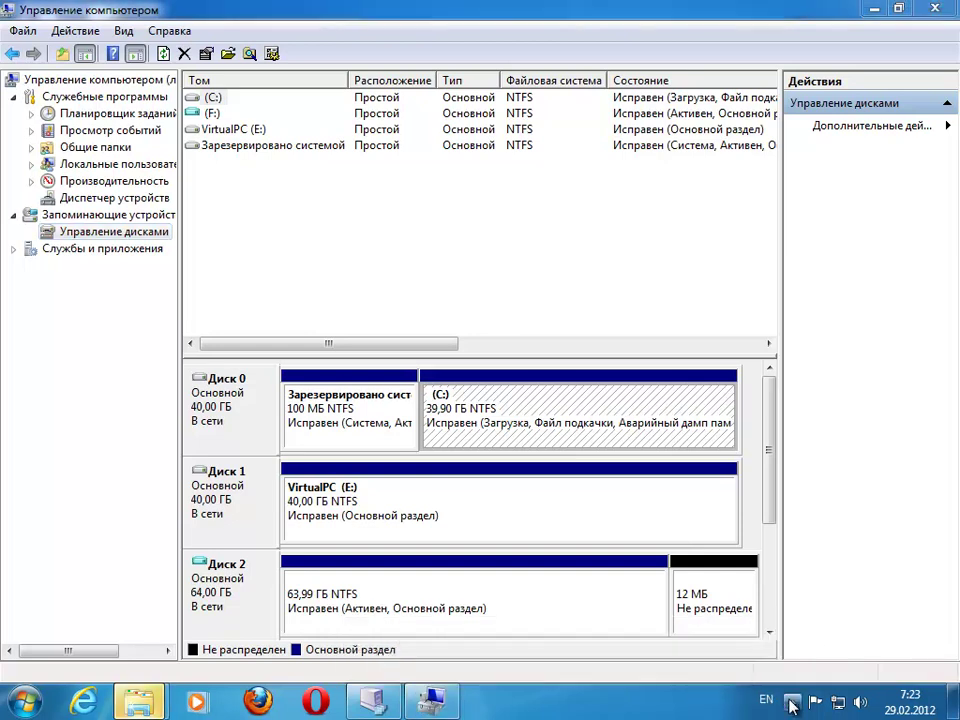
pyautogui.click(670, 378)
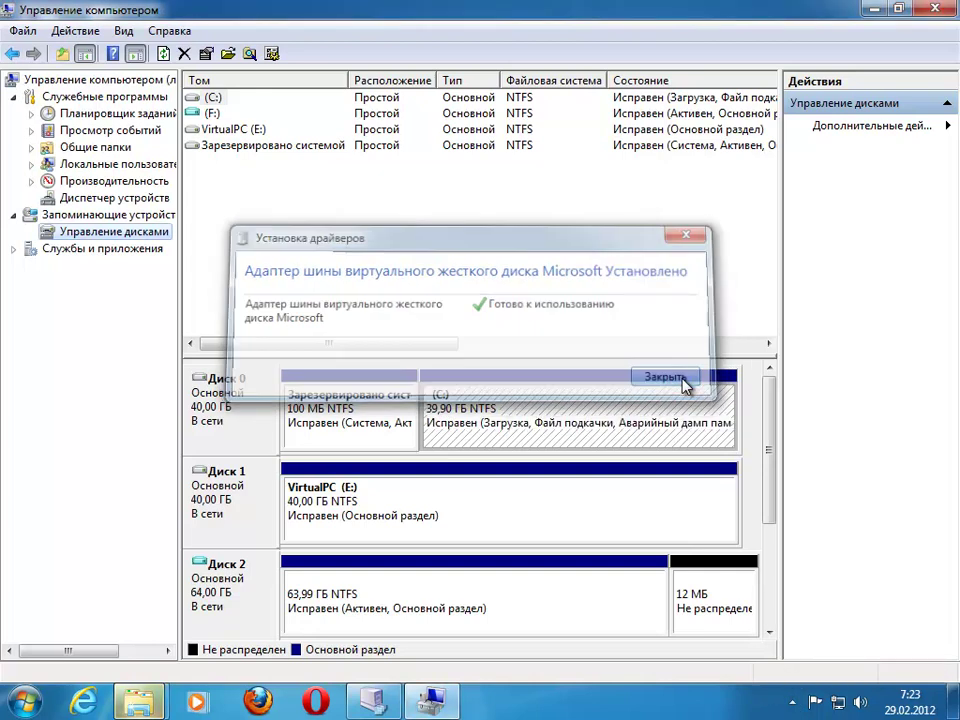
# Step: Examine the operations available for attached Disk 2 and its F: volume, and locate that volume in the volume list
pyautogui.rightClick(230, 600)
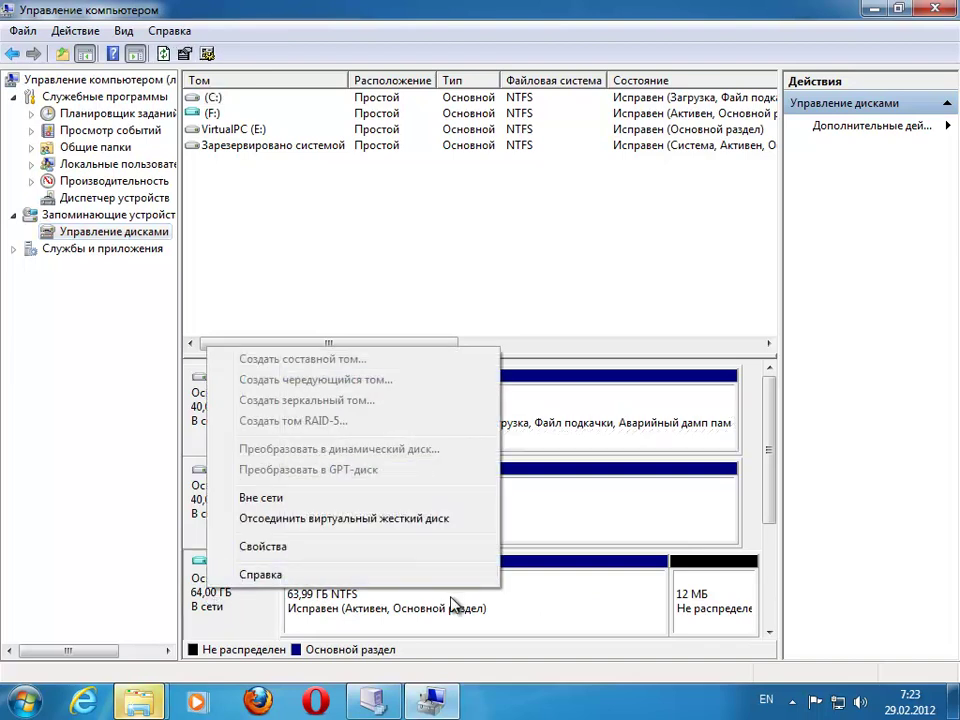
pyautogui.rightClick(452, 605)
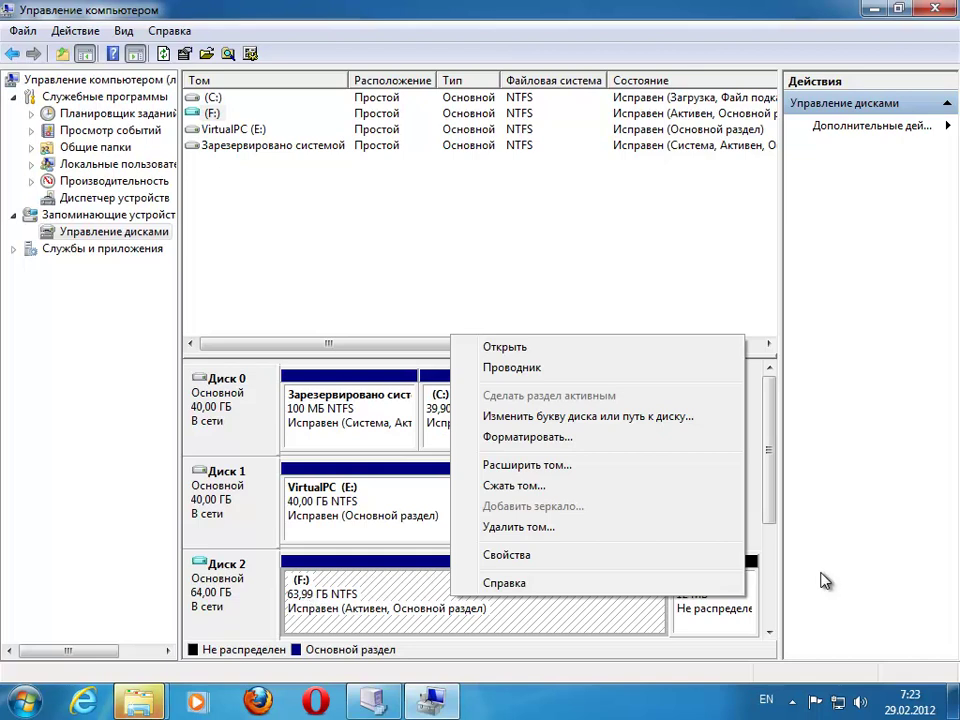
pyautogui.click(823, 639)
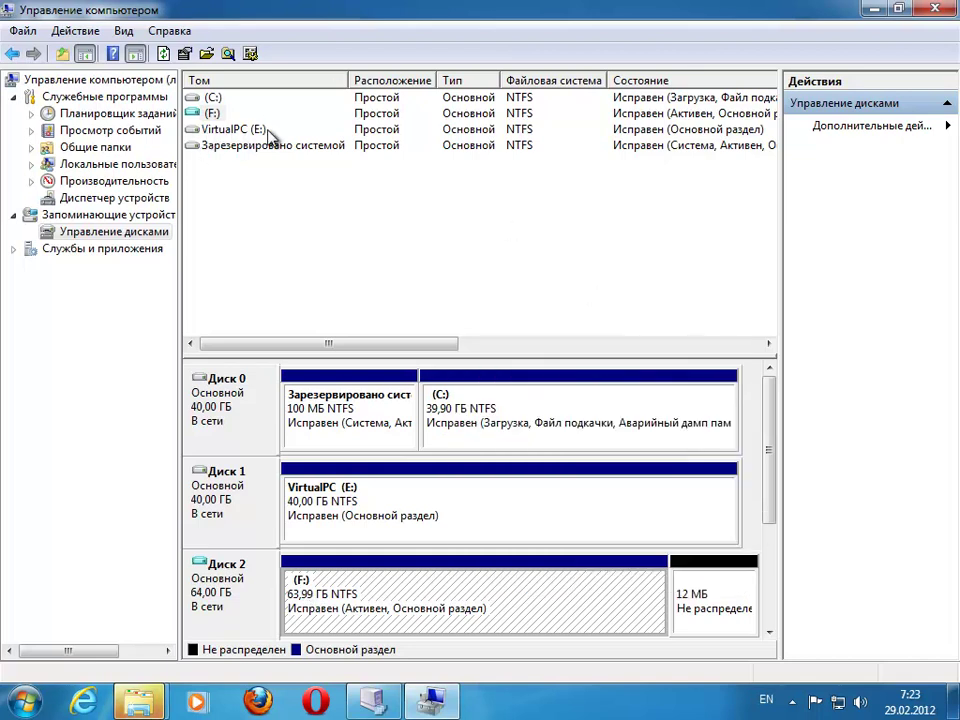
pyautogui.click(212, 114)
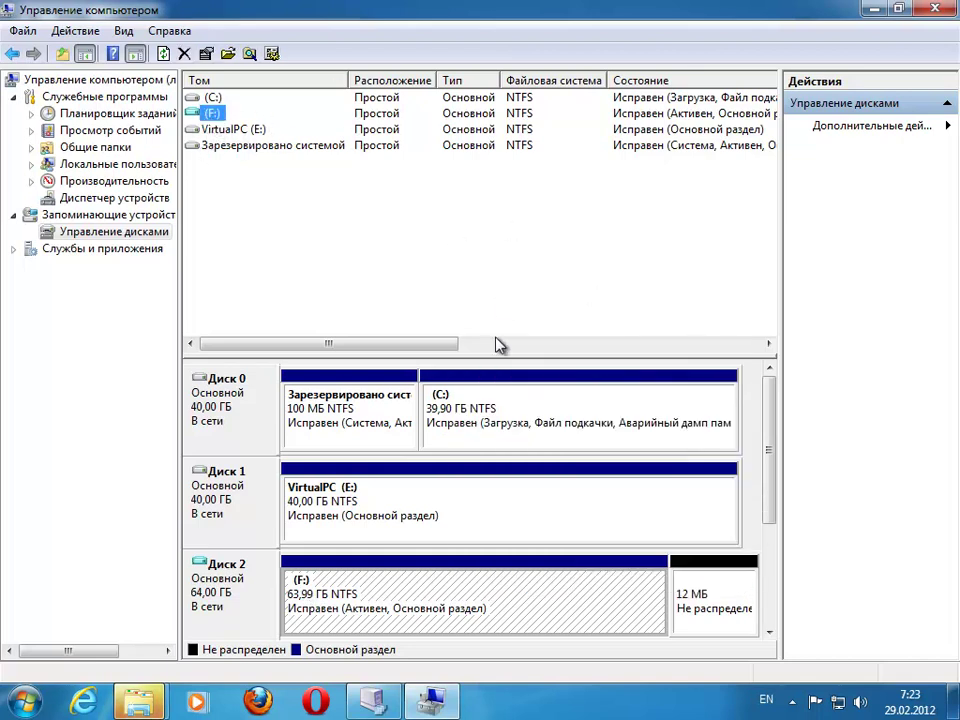
pyautogui.moveTo(401, 343); pyautogui.dragTo(289, 343)
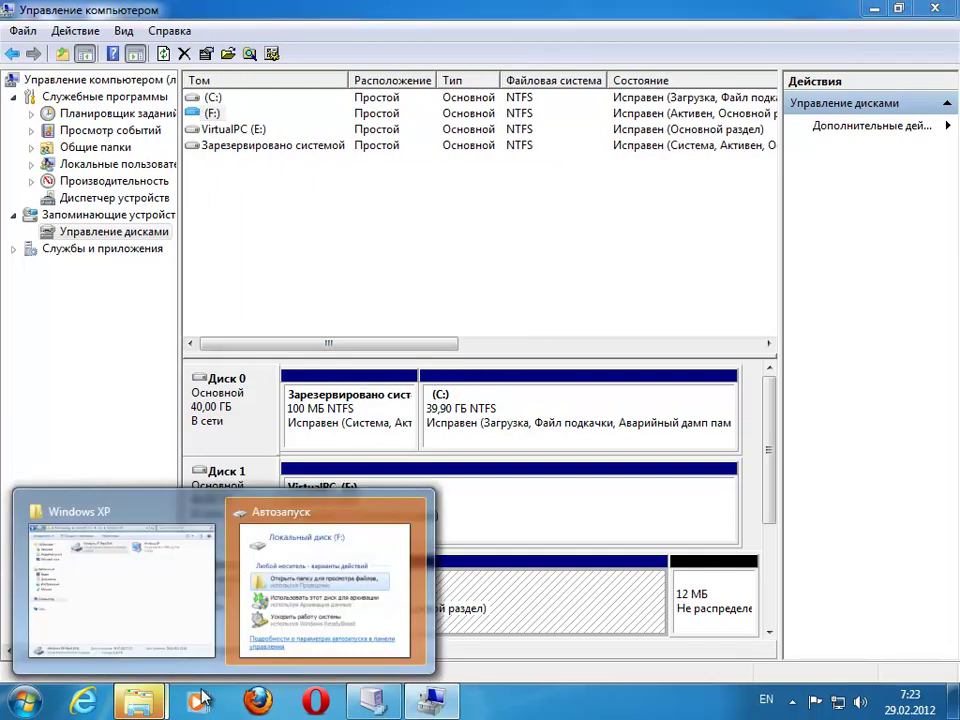
# Step: Switch to the Explorer window and open the attached disk's F: drive from Computer
pyautogui.click(107, 546)
pyautogui.click(216, 447)
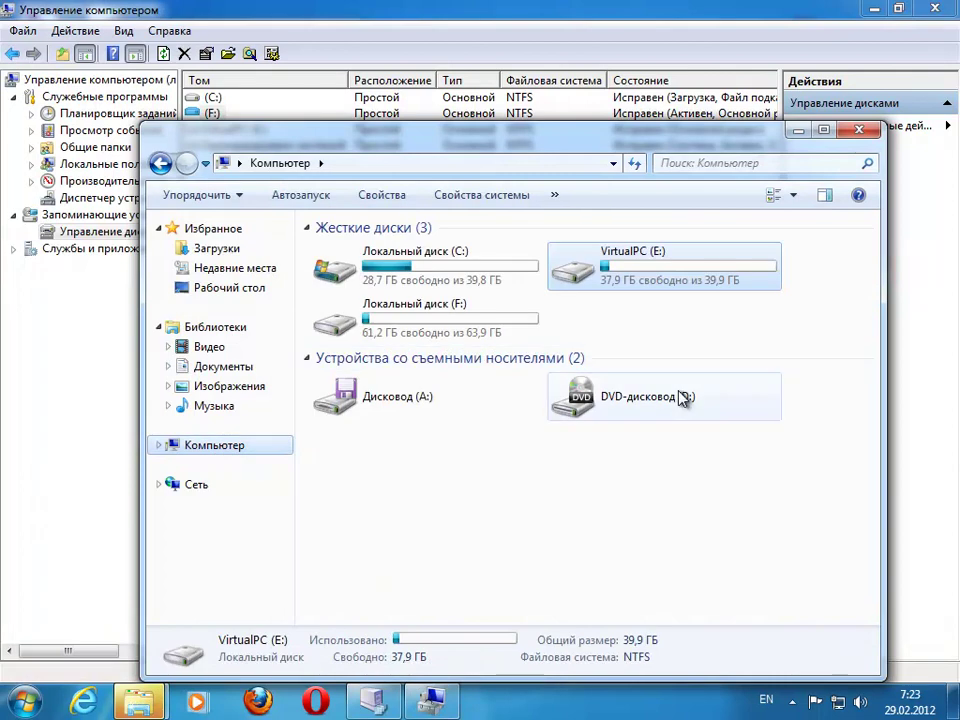
pyautogui.click(429, 322)
pyautogui.doubleClick(455, 335)
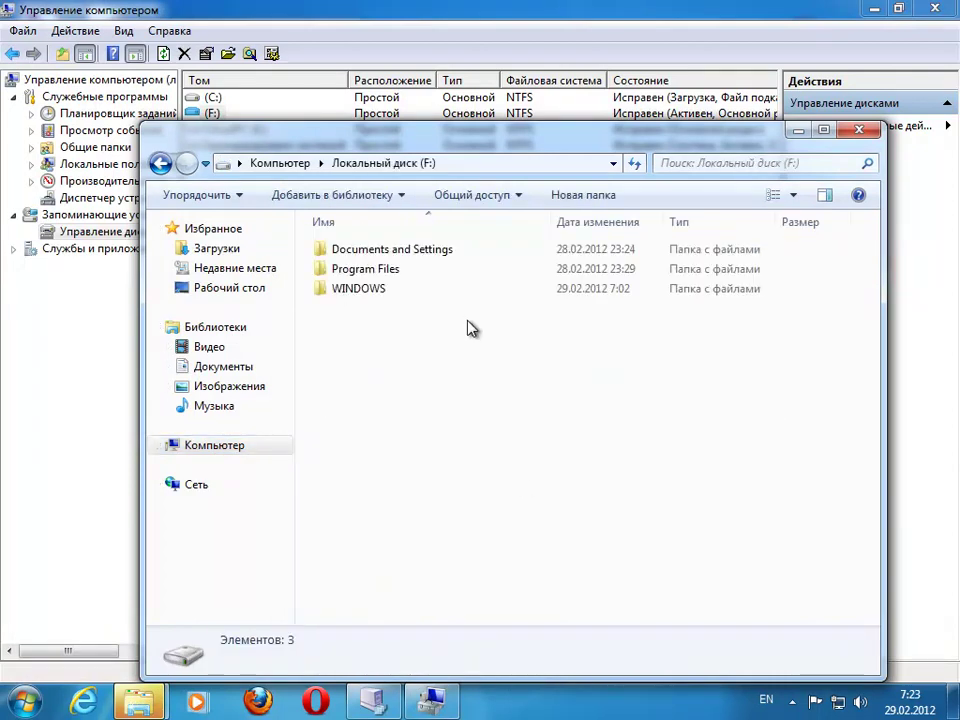
# Step: Open the personal user profile folder in Documents and Settings on F:, granting permanent access to it
pyautogui.doubleClick(396, 252)
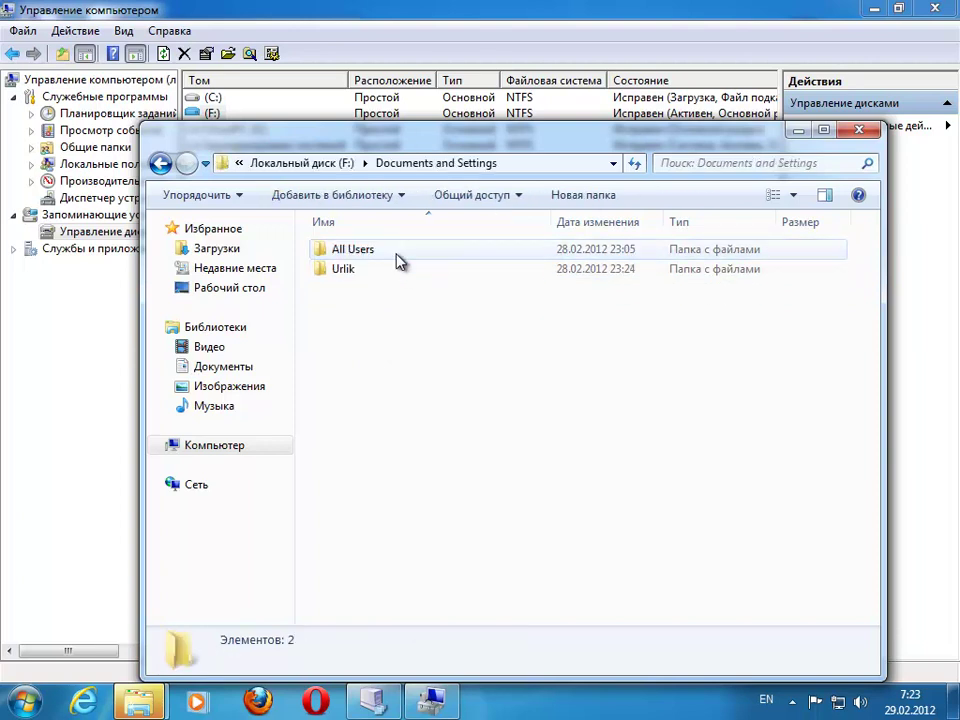
pyautogui.doubleClick(355, 272)
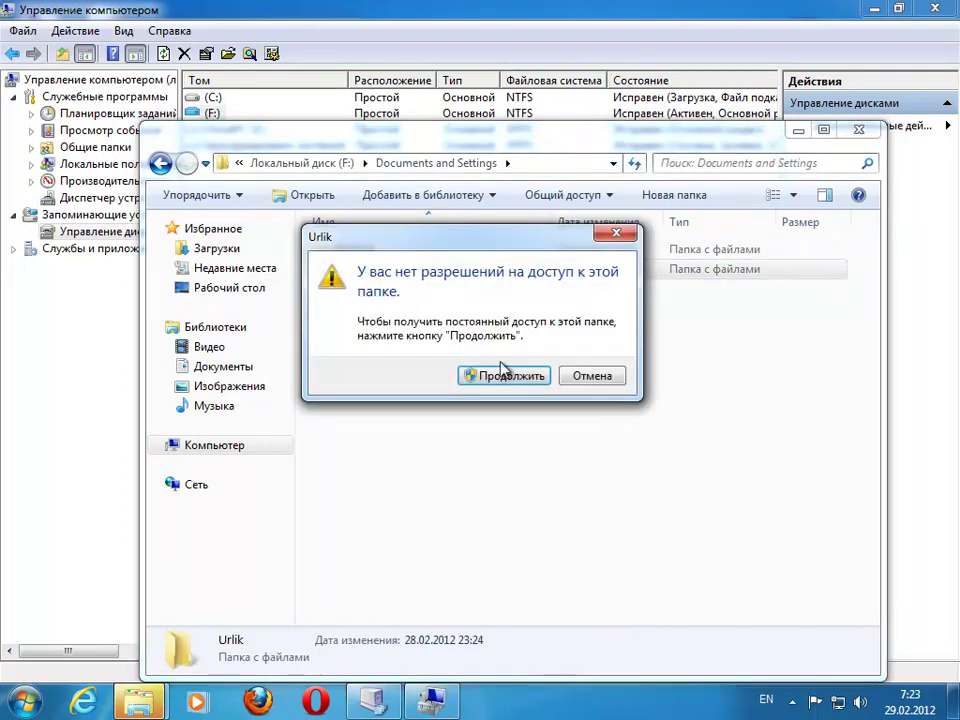
pyautogui.click(497, 375)
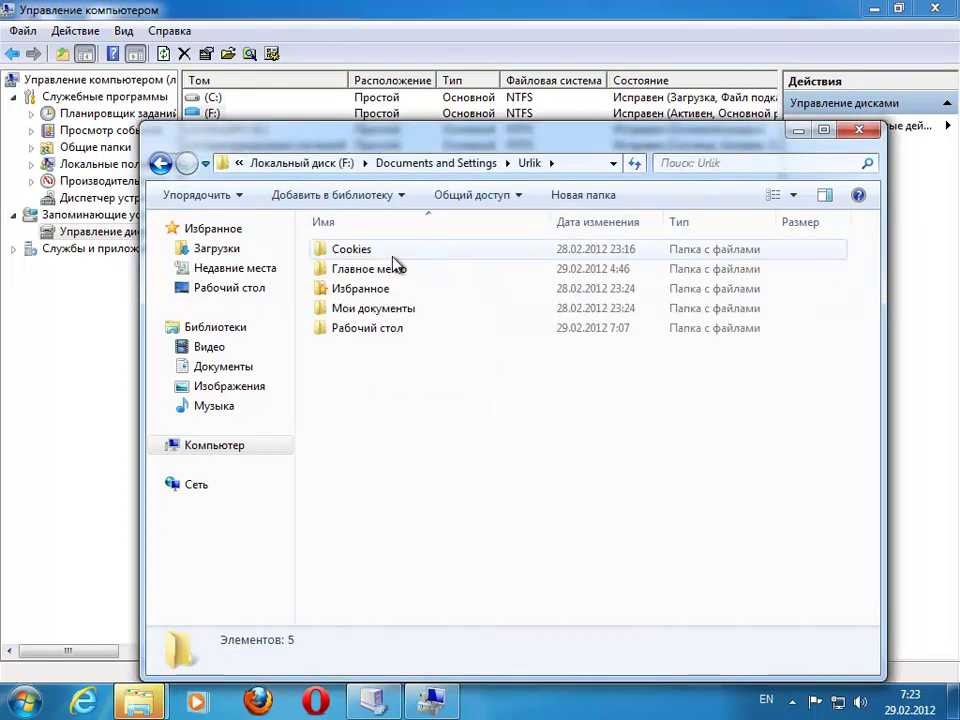
# Step: Open the profile's desktop folder on F: and create a text document named VHD Attached in it
pyautogui.doubleClick(362, 330)
pyautogui.click(380, 252)
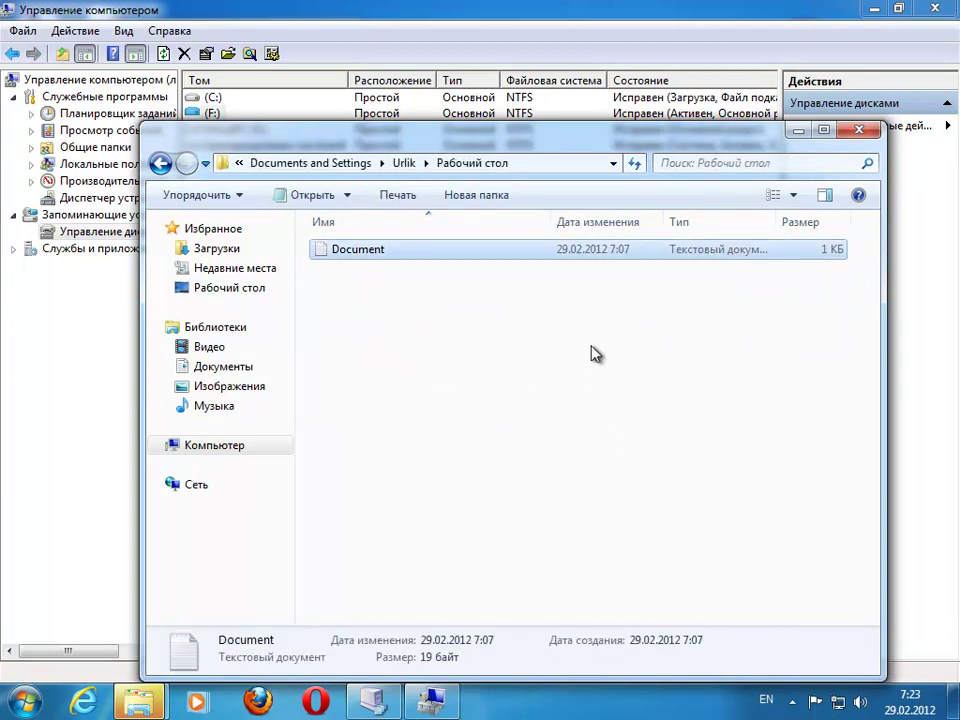
pyautogui.rightClick(404, 318)
pyautogui.moveTo(510, 530)
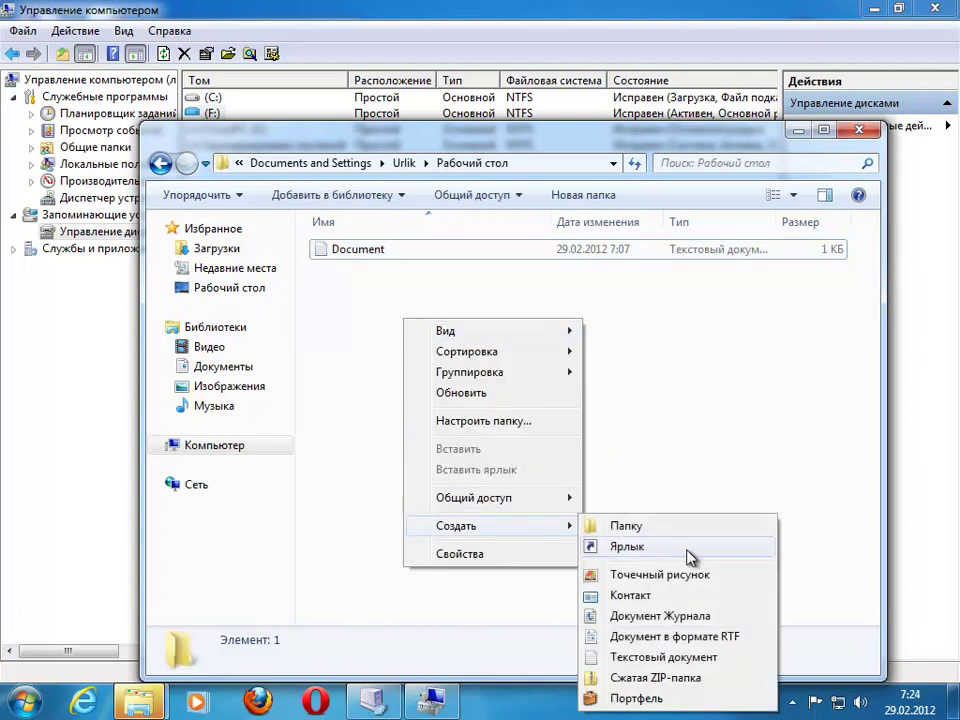
pyautogui.click(643, 658)
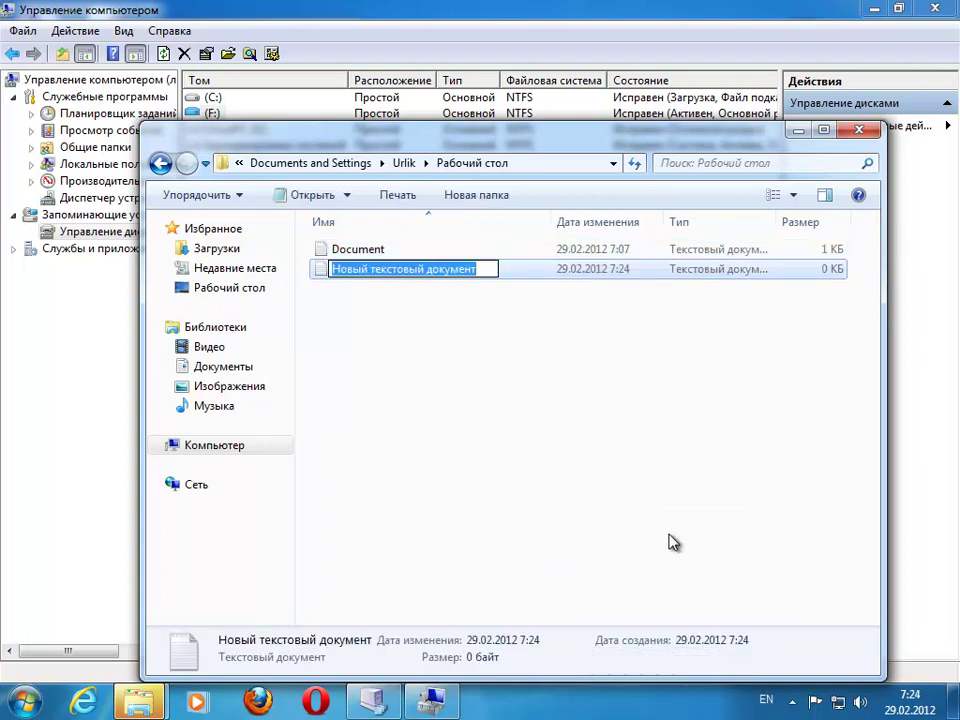
pyautogui.write('VH')
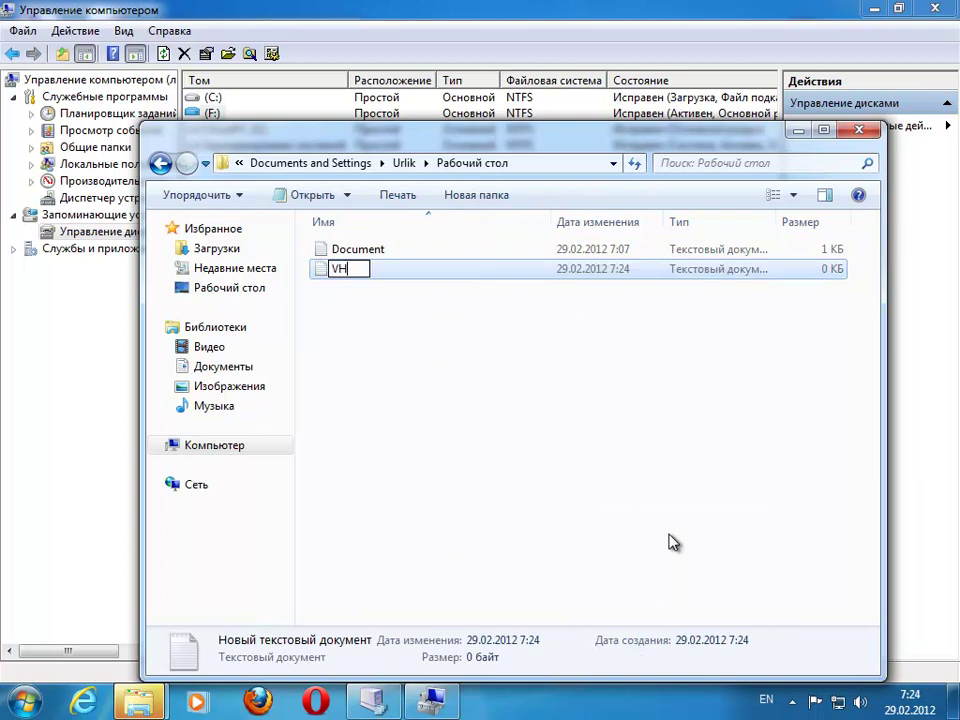
pyautogui.write('tached')
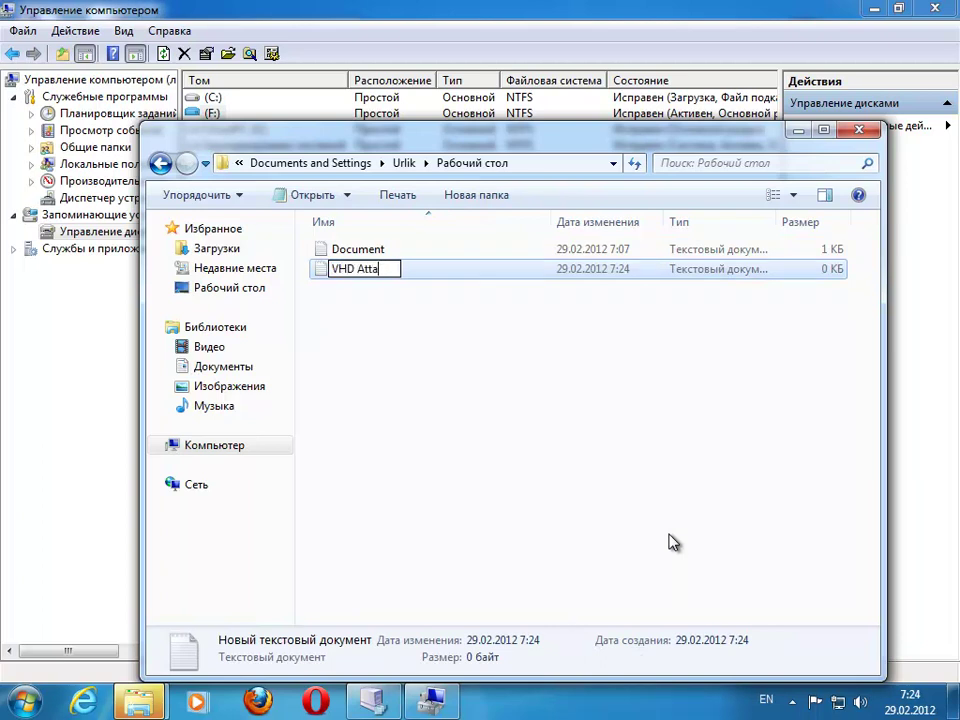
pyautogui.press('Return')
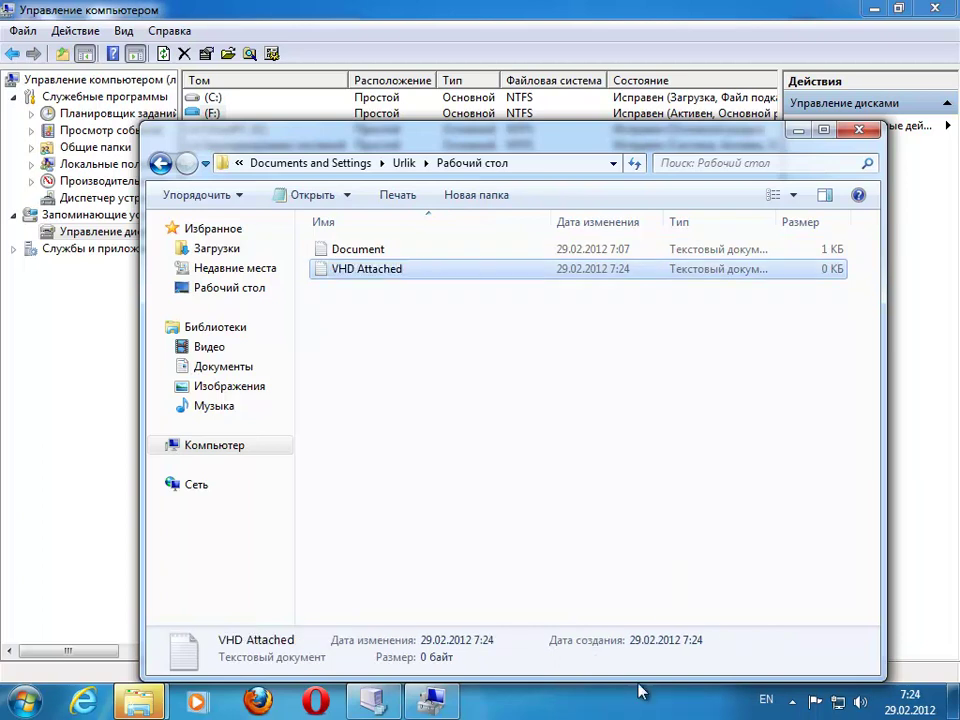
# Step: Enter a line of 1s in the VHD Attached document, save and close it, and close the Explorer window
pyautogui.doubleClick(370, 270)
pyautogui.write('111111111111111')
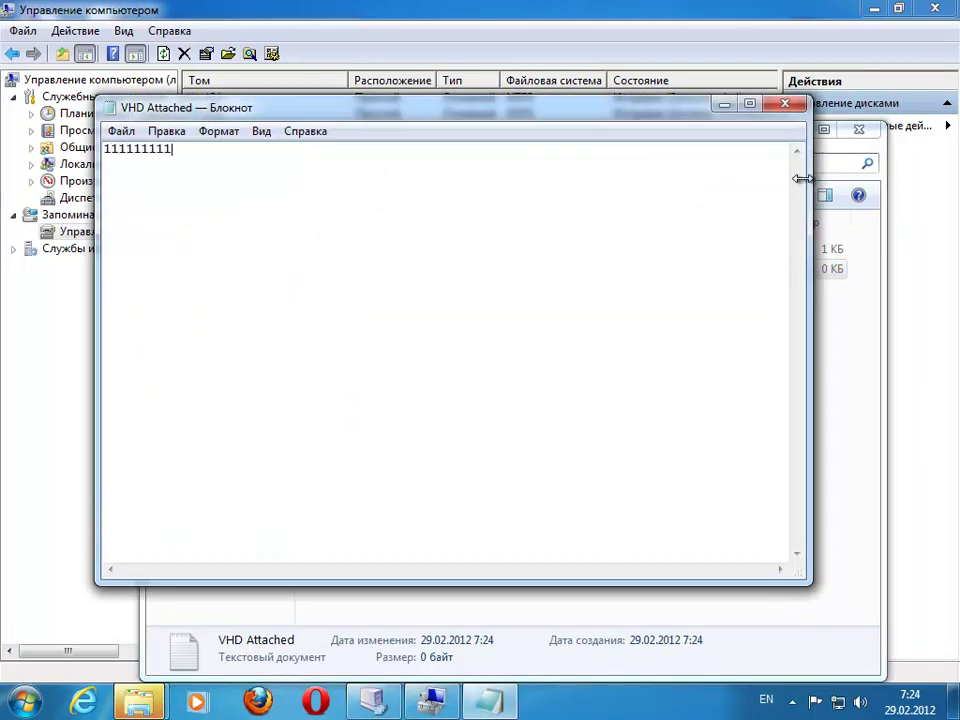
pyautogui.click(785, 104)
pyautogui.click(400, 372)
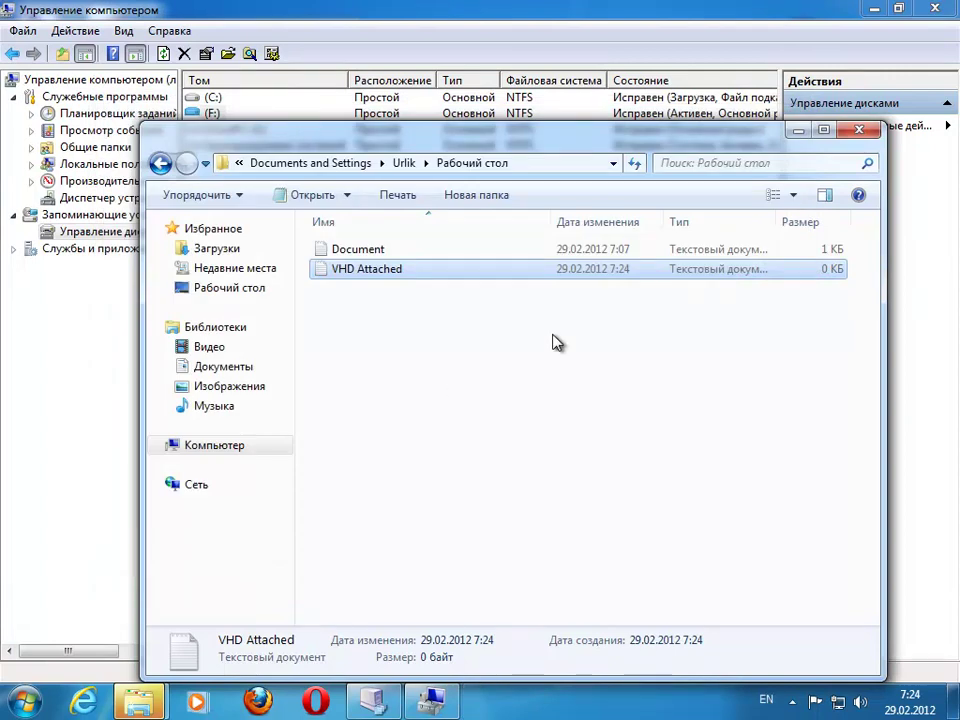
pyautogui.click(860, 131)
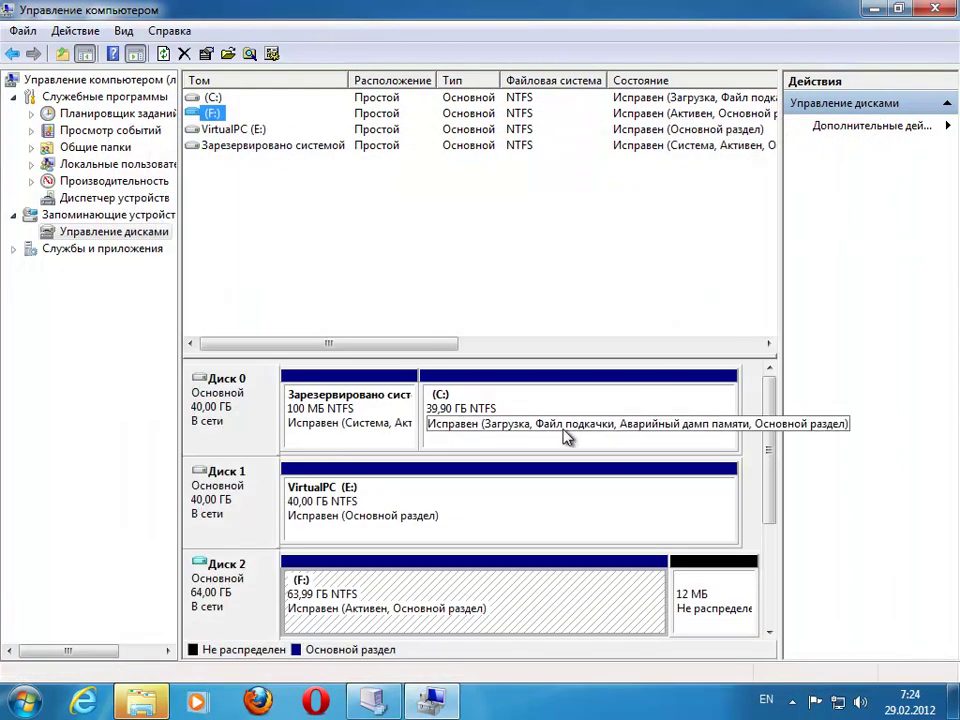
# Step: Detach Disk 2's virtual hard disk without deleting the Windows XP Hard Disk.vhd file
pyautogui.rightClick(216, 592)
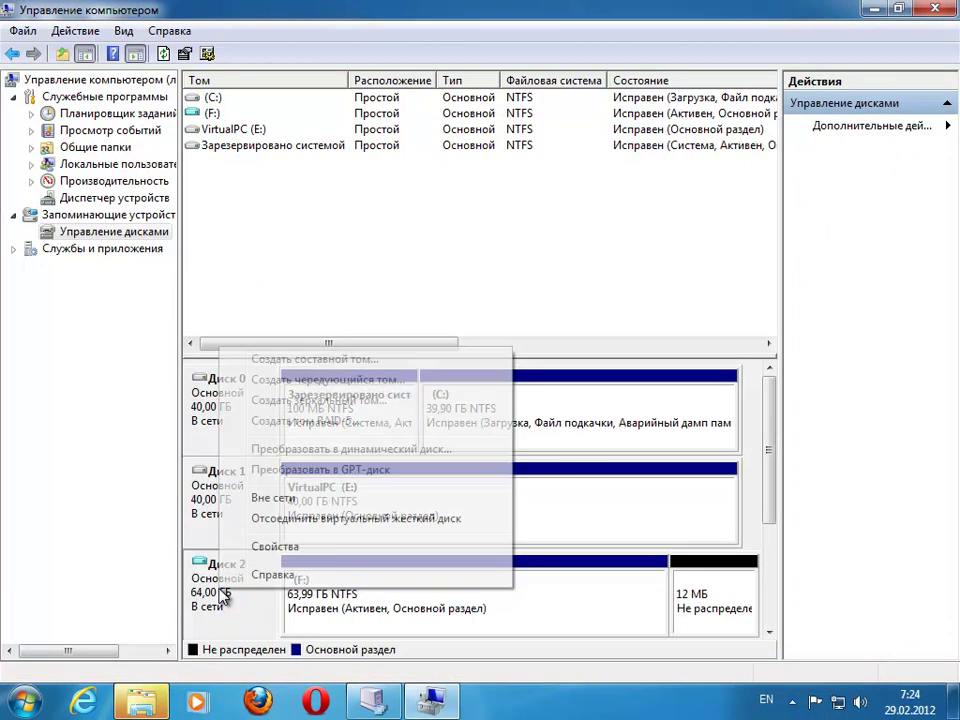
pyautogui.click(316, 531)
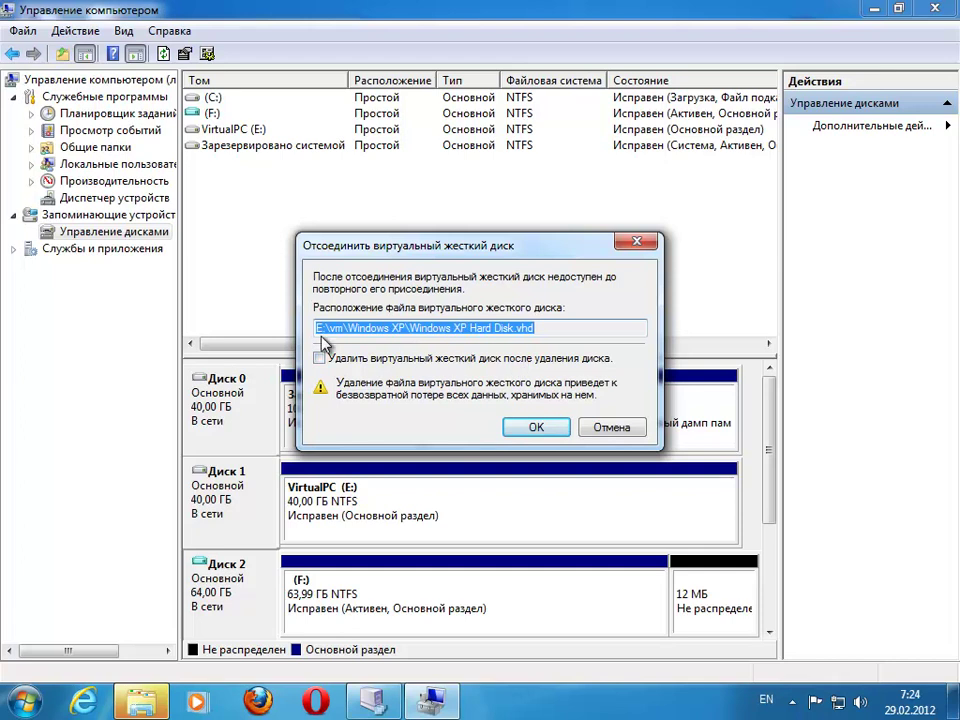
pyautogui.click(540, 430)
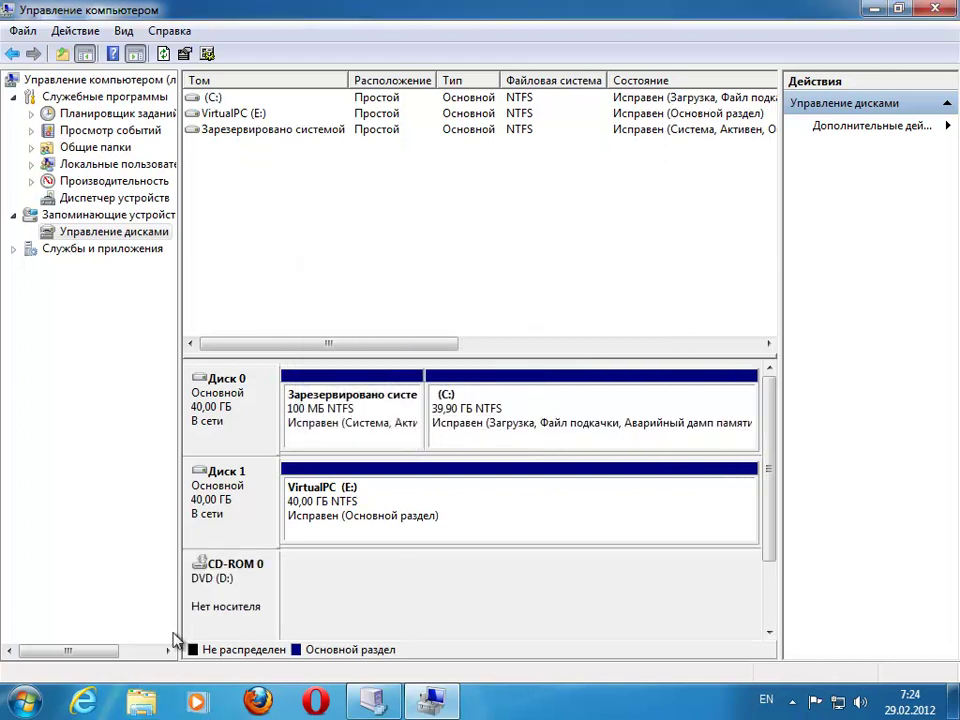
# Step: Switch to Virtual PC Console, minimize Computer Management, accept the open Windows XP settings and start the Windows XP virtual machine
pyautogui.click(377, 698)
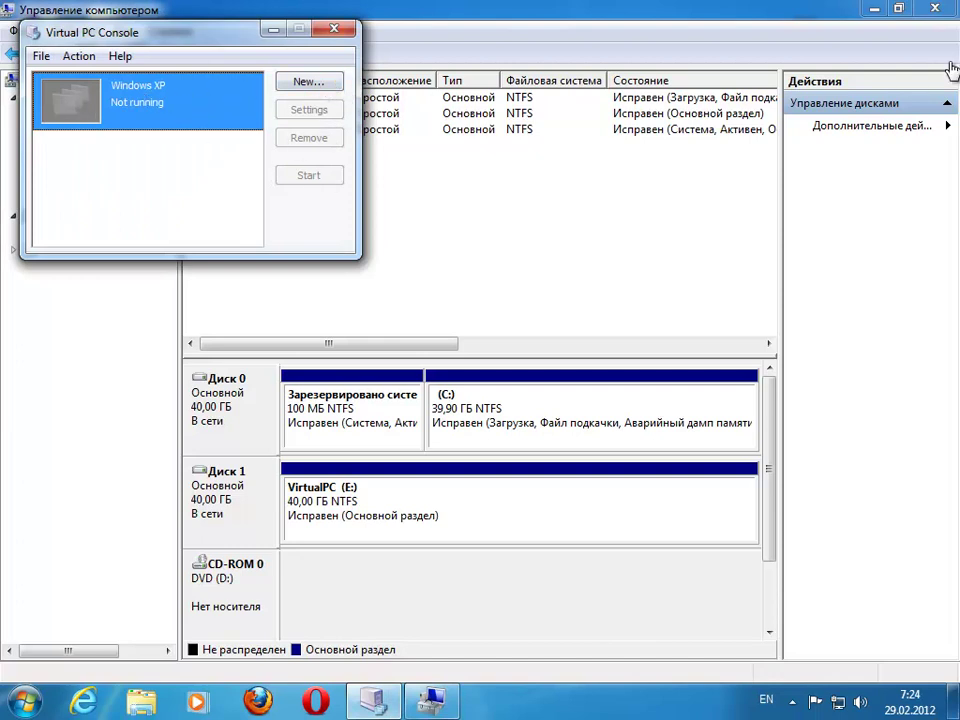
pyautogui.click(883, 14)
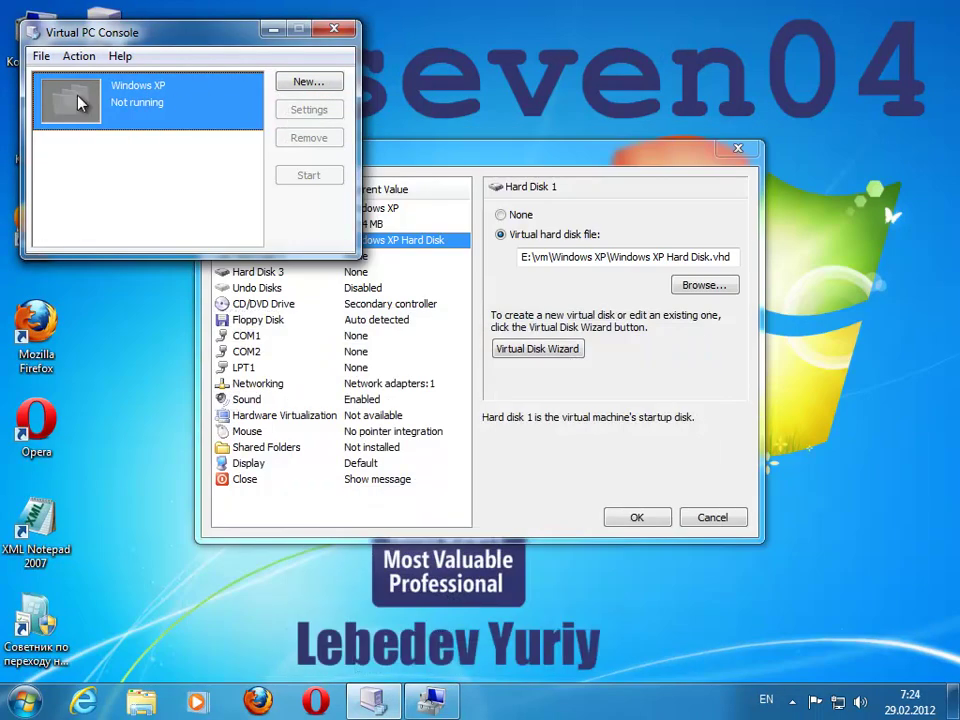
pyautogui.click(640, 520)
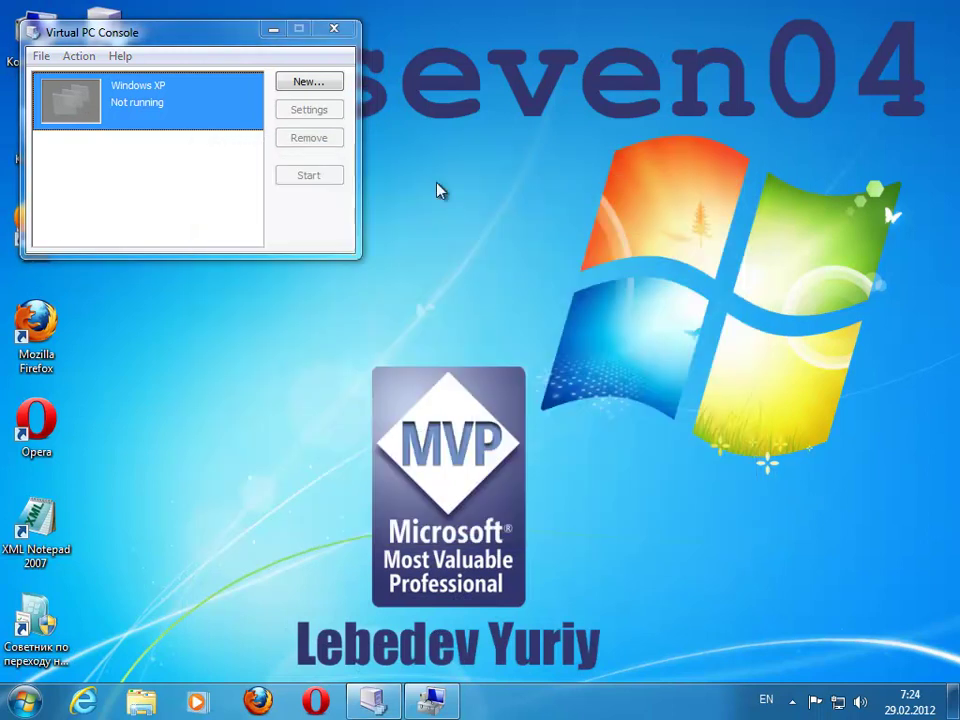
pyautogui.click(160, 117)
pyautogui.click(319, 180)
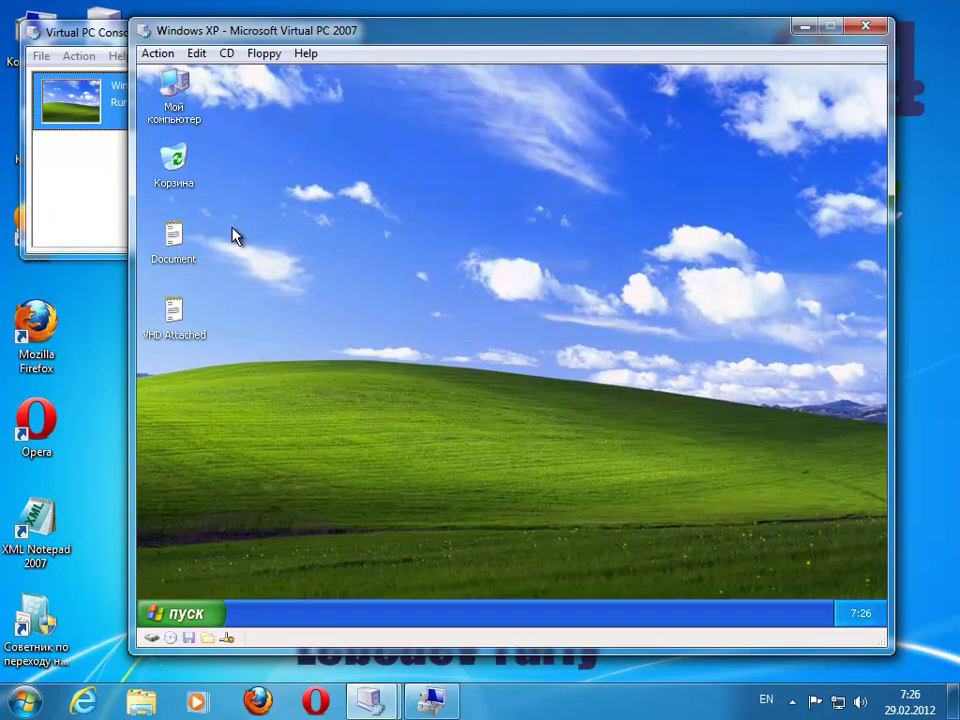
# Step: Check the VHD Attached file on the virtual machine's desktop, then shut down Windows XP
pyautogui.click(184, 328)
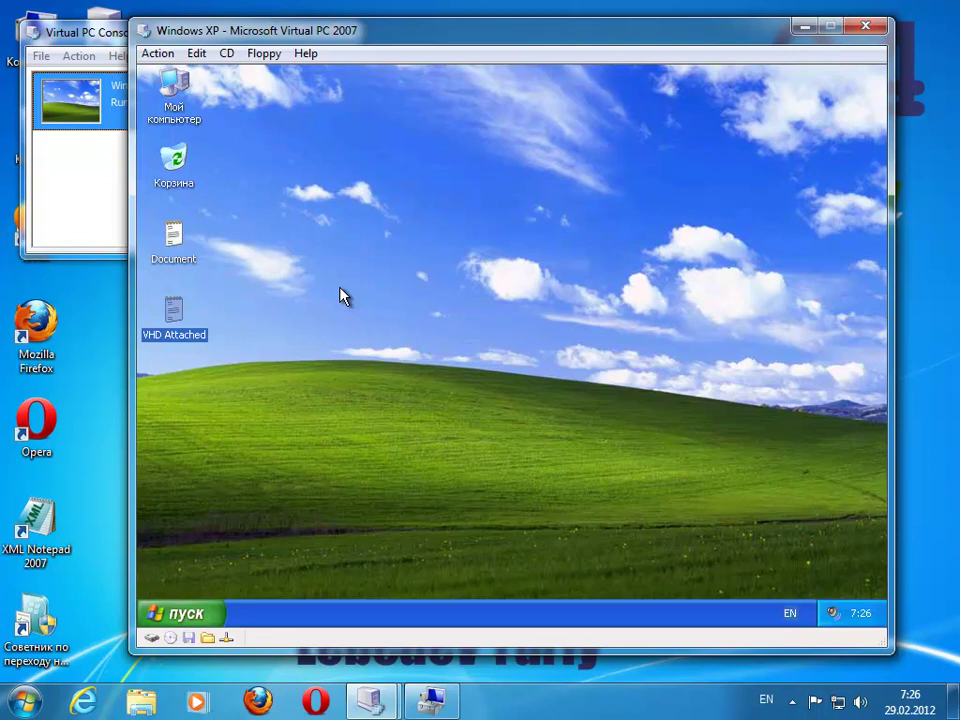
pyautogui.click(347, 425)
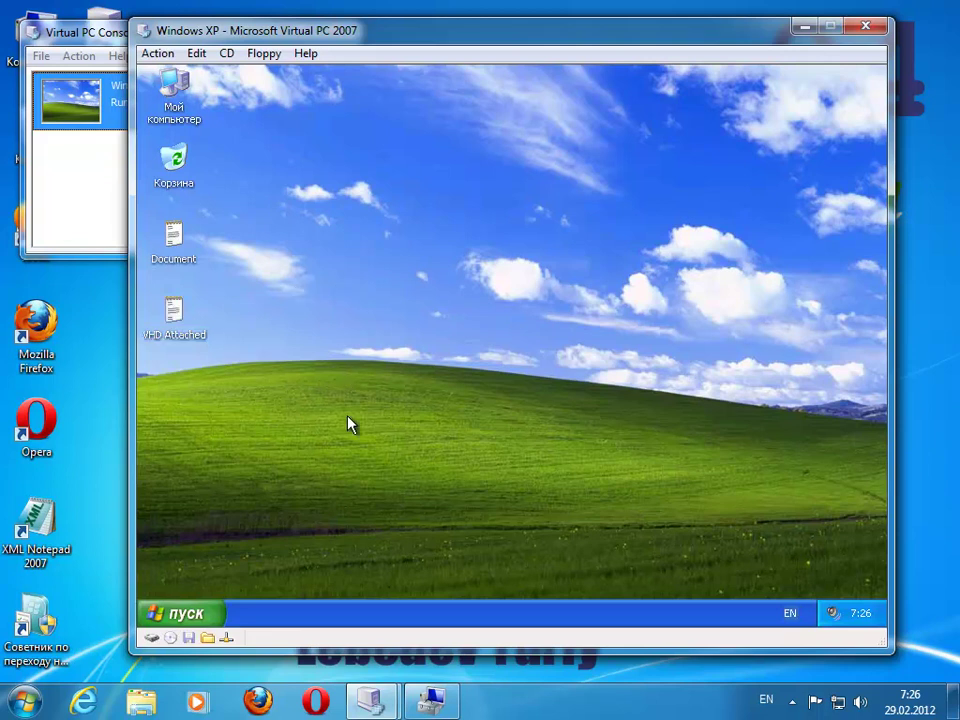
pyautogui.click(190, 610)
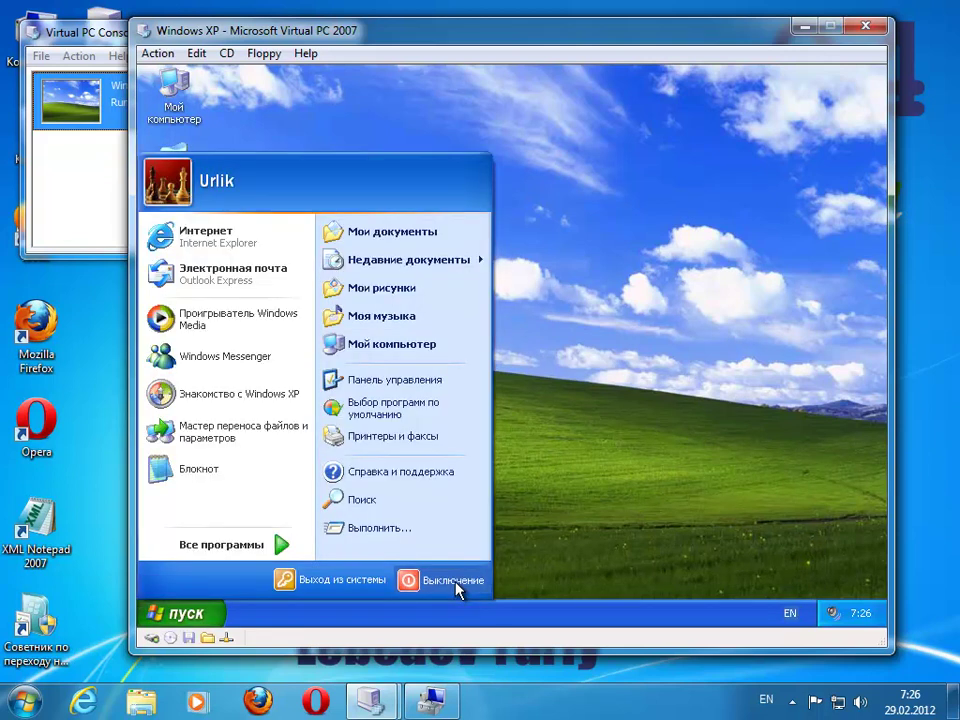
pyautogui.click(628, 281)
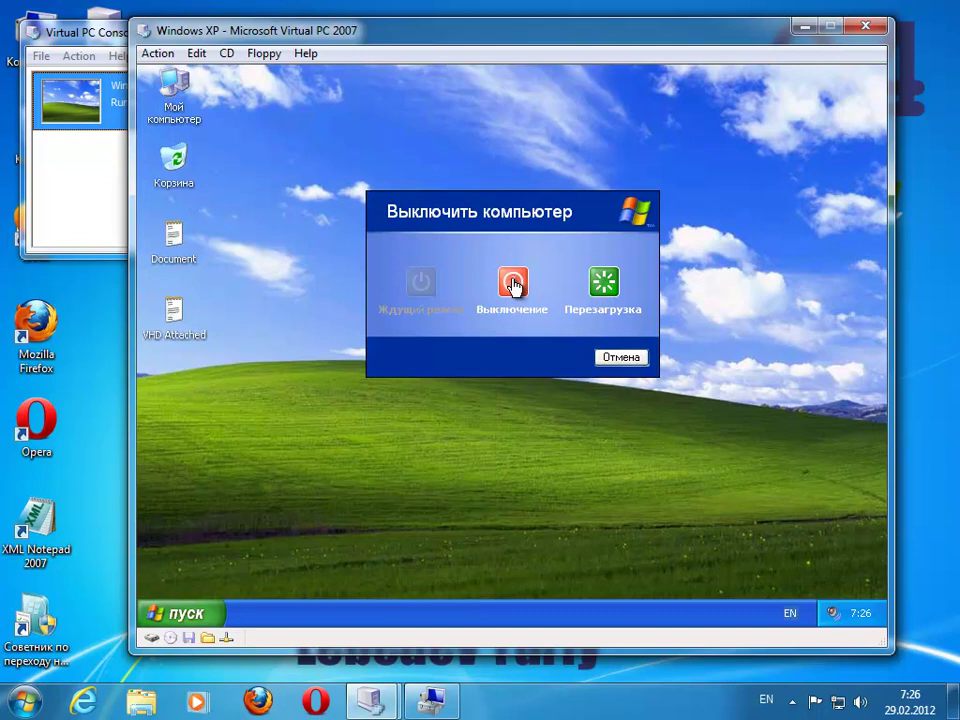
pyautogui.click(518, 282)
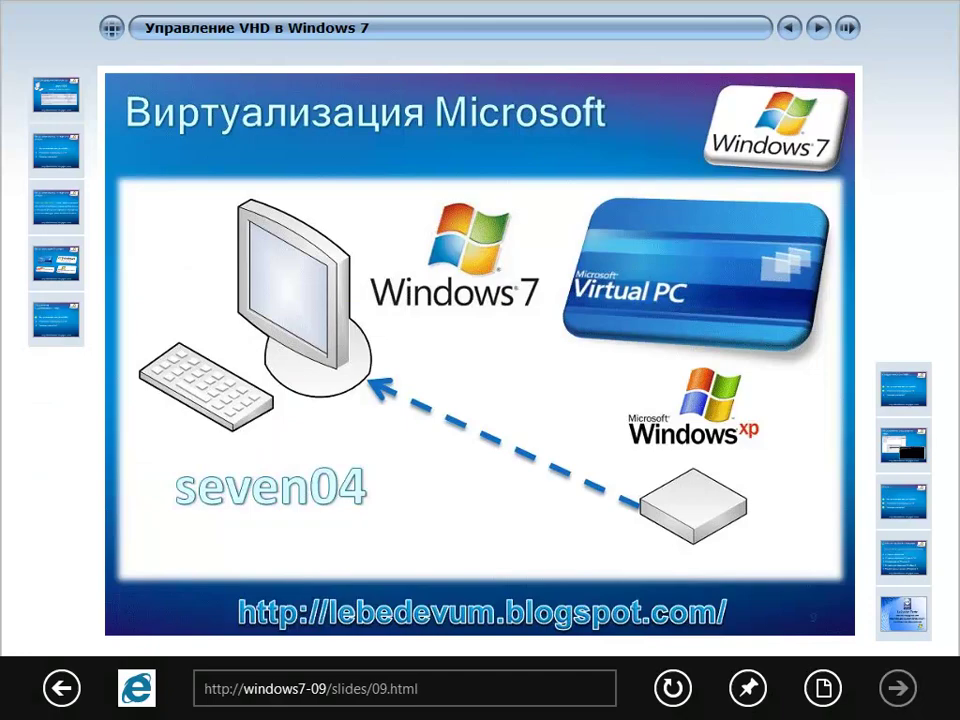
pyautogui.click(906, 380)
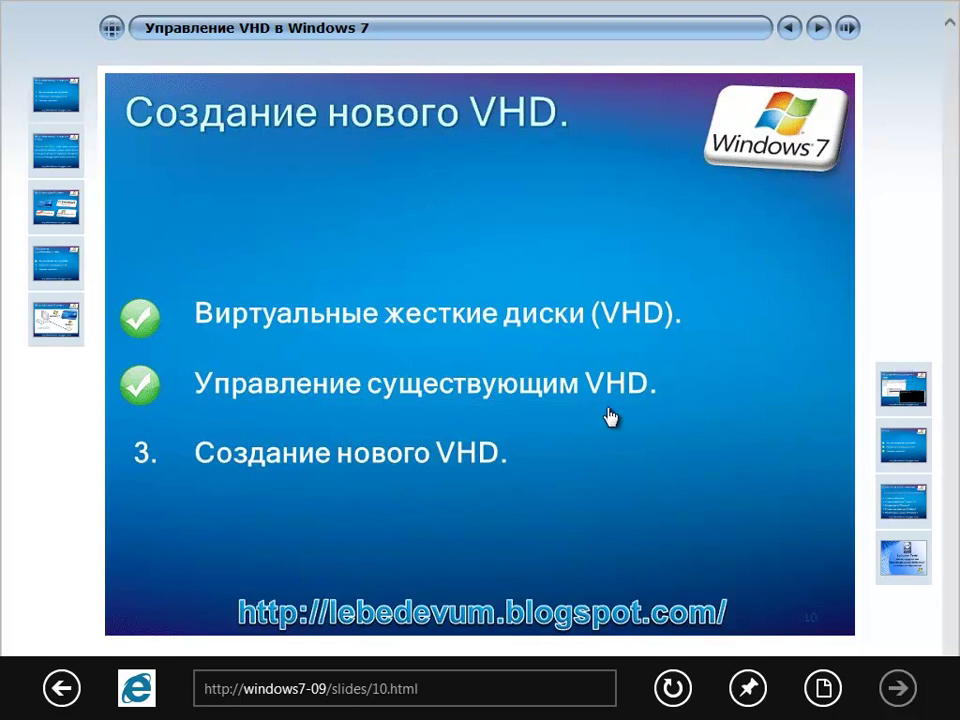
pyautogui.click(889, 388)
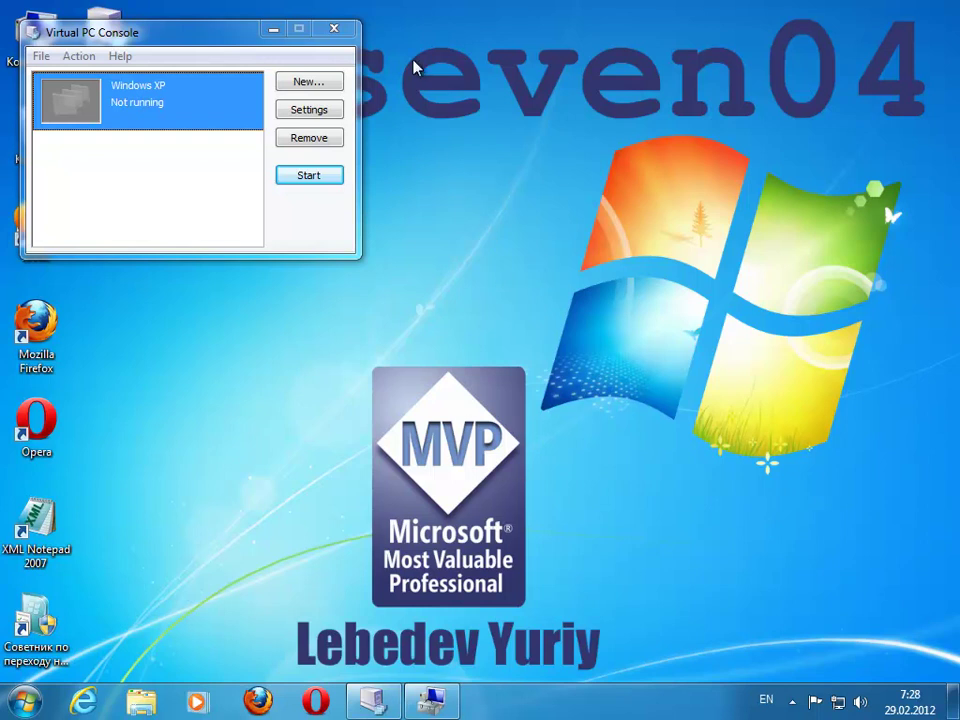
# Step: Close Virtual PC Console, switch to Computer Management and start creating a new virtual hard disk in Disk Management
pyautogui.click(332, 31)
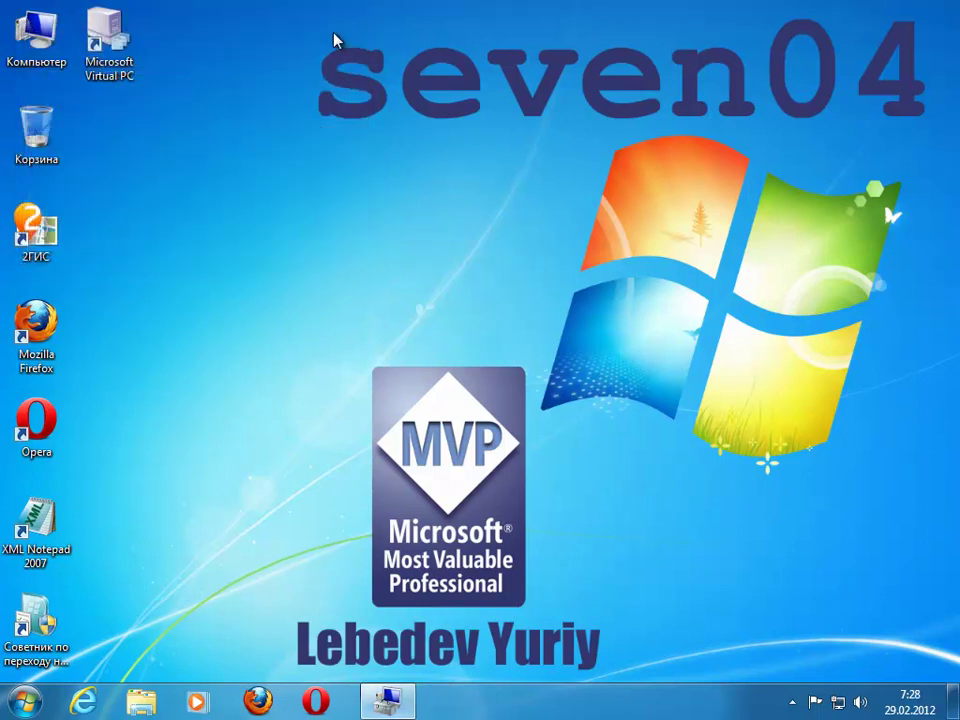
pyautogui.click(390, 703)
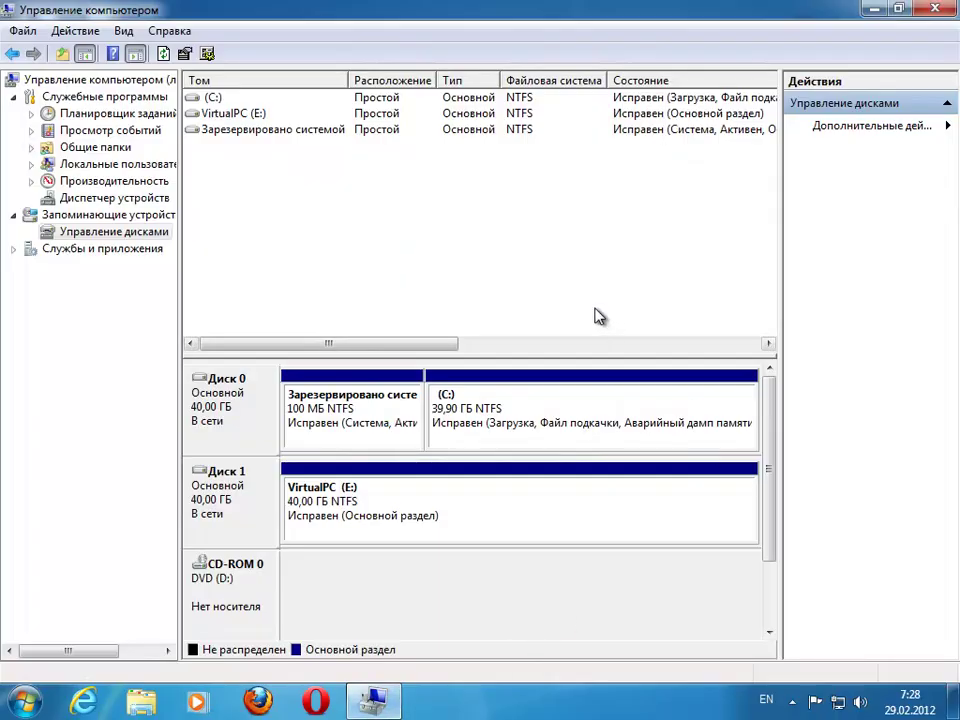
pyautogui.rightClick(120, 238)
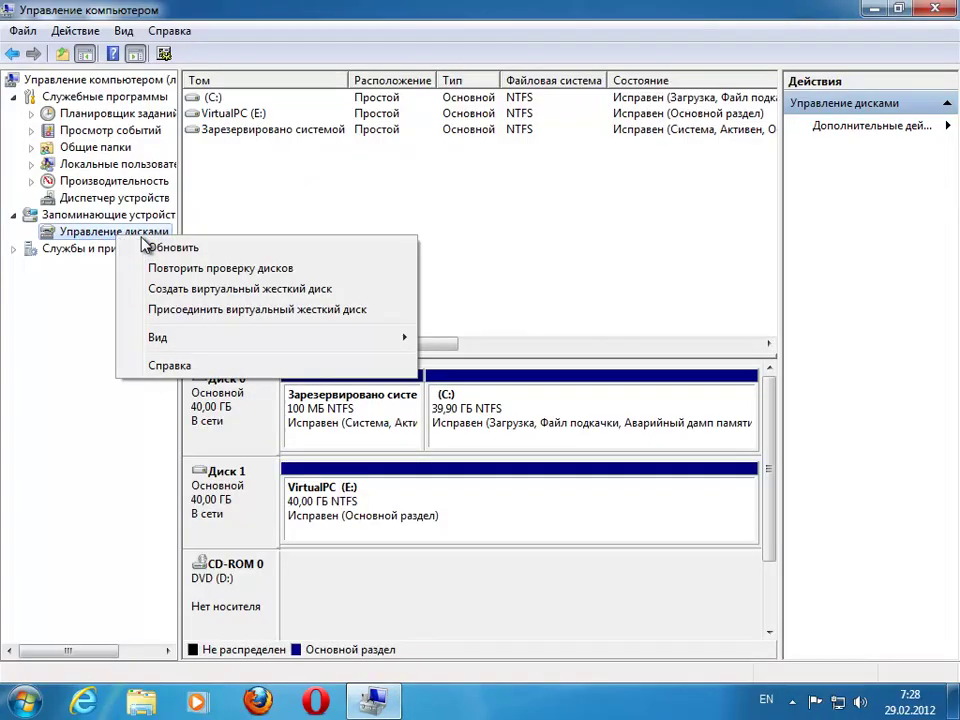
pyautogui.click(228, 294)
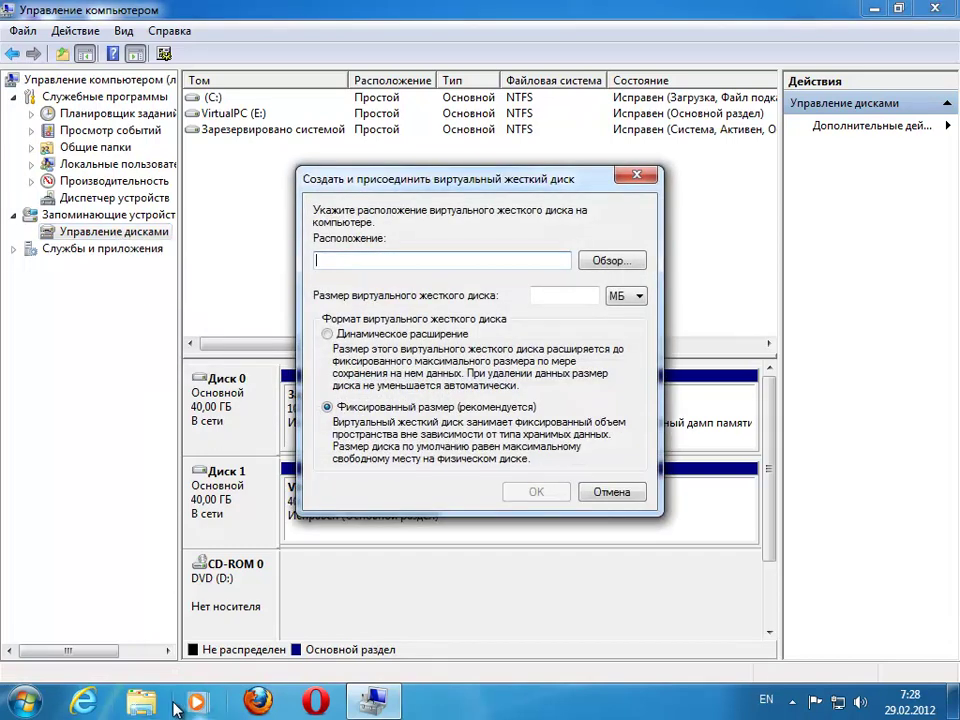
# Step: Create a folder named vhd on the VirtualPC (E:) drive in Explorer and minimize the Explorer window
pyautogui.click(160, 705)
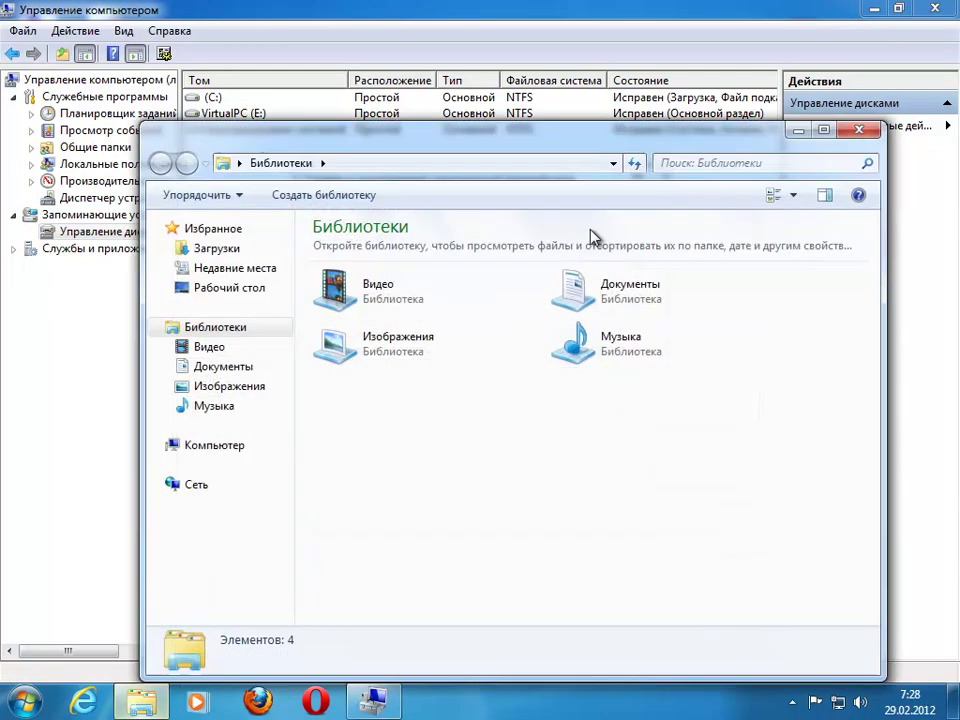
pyautogui.click(218, 446)
pyautogui.doubleClick(647, 281)
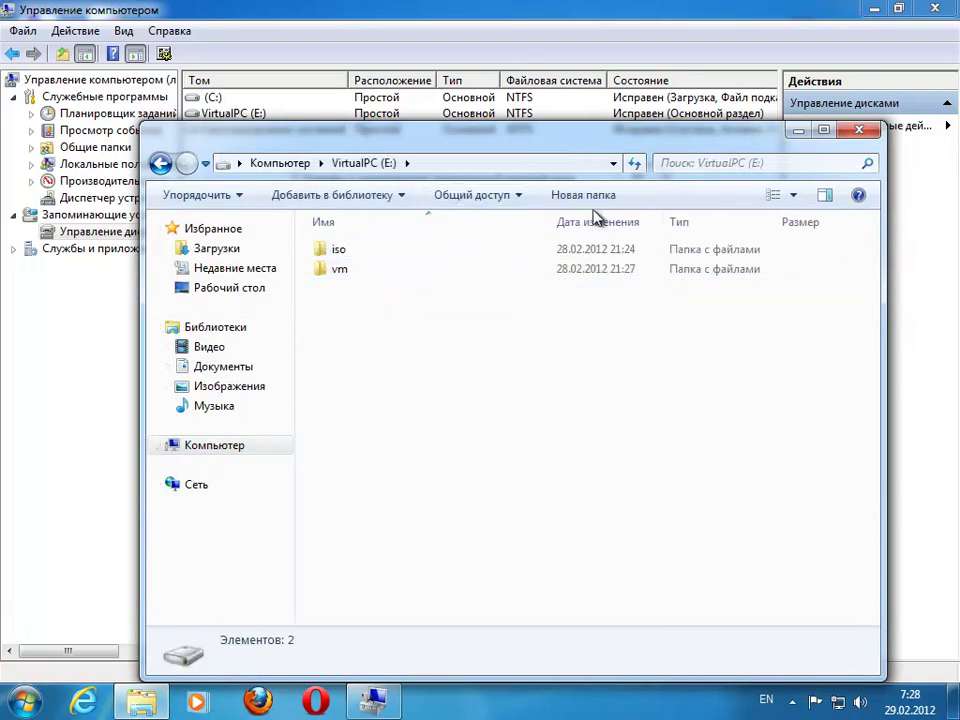
pyautogui.click(585, 197)
pyautogui.write('vh')
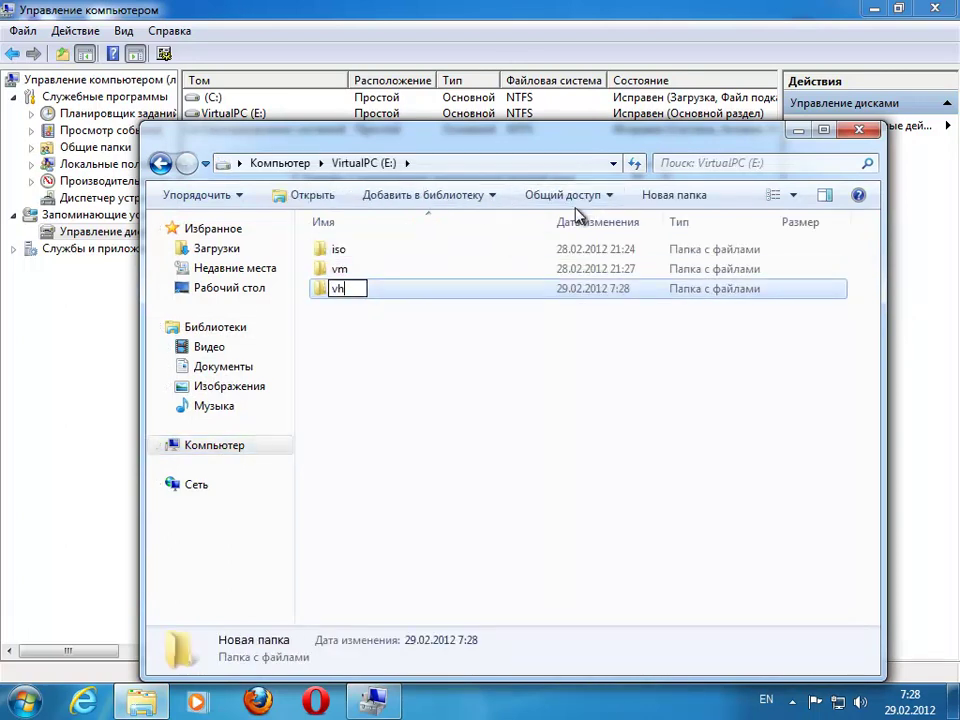
pyautogui.write('d')
pyautogui.press('Return')
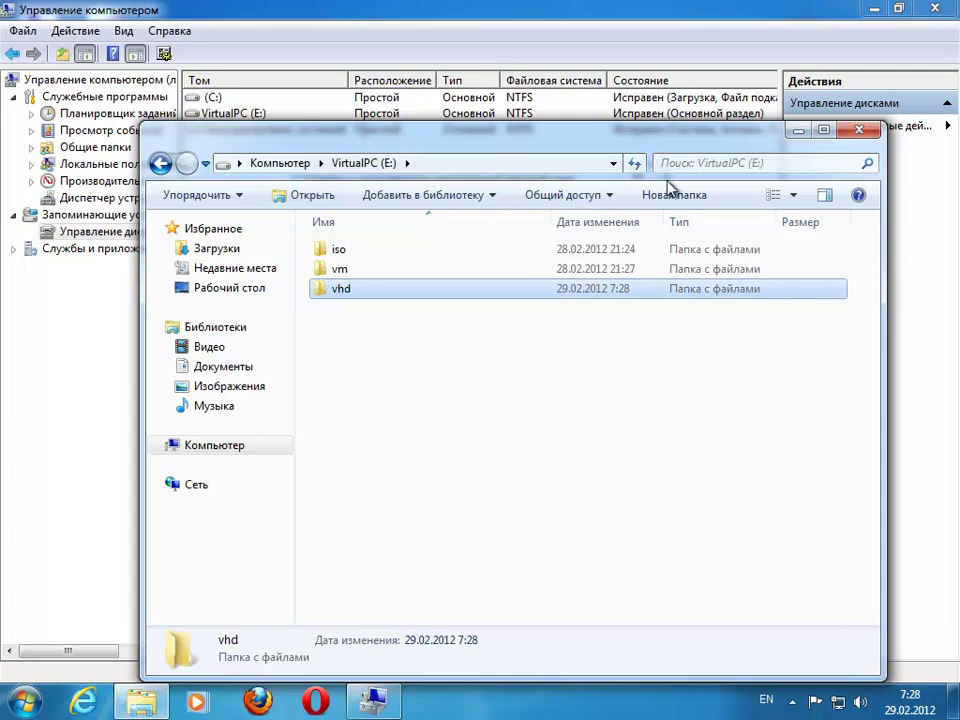
pyautogui.click(798, 130)
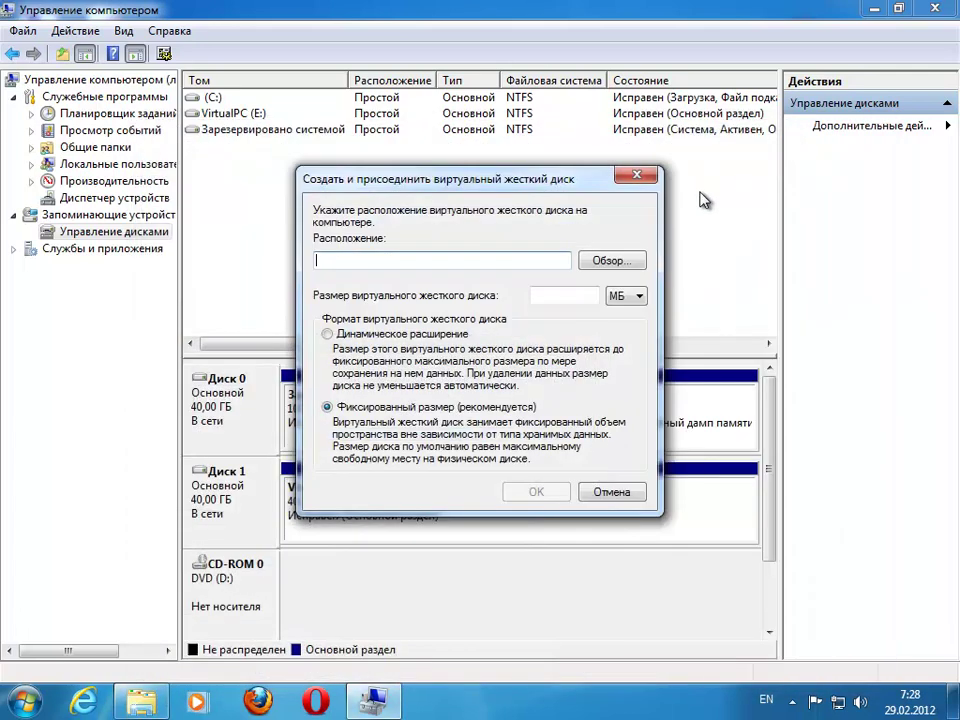
# Step: Set the new virtual hard disk's location to the vhd folder on VirtualPC (E:), with file name vhd01 and the virtual disk file type
pyautogui.click(615, 261)
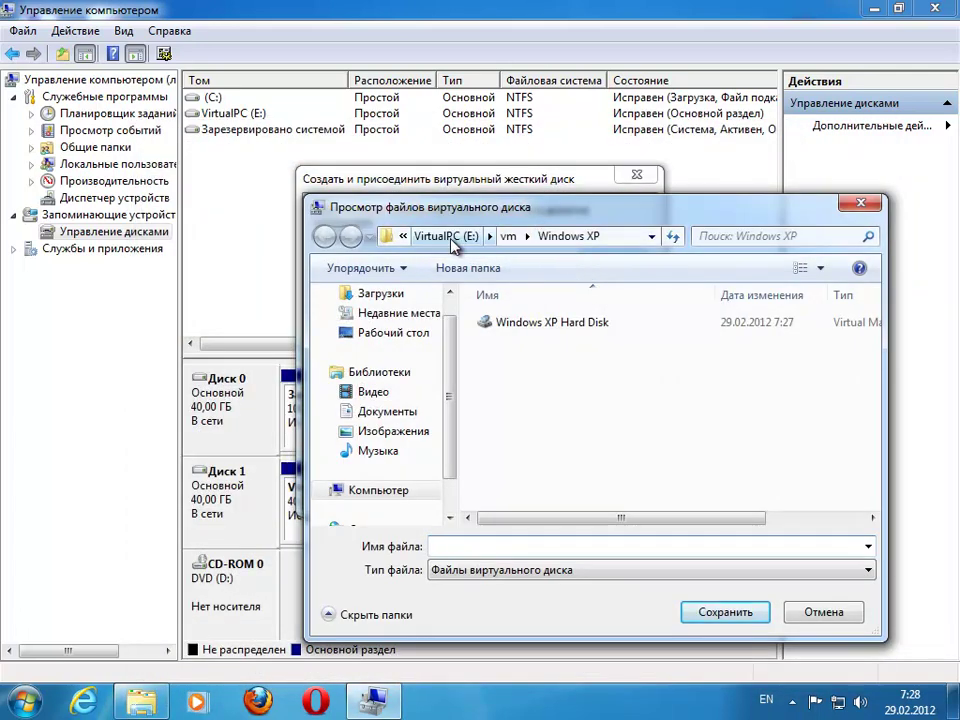
pyautogui.click(446, 236)
pyautogui.click(524, 346)
pyautogui.doubleClick(524, 346)
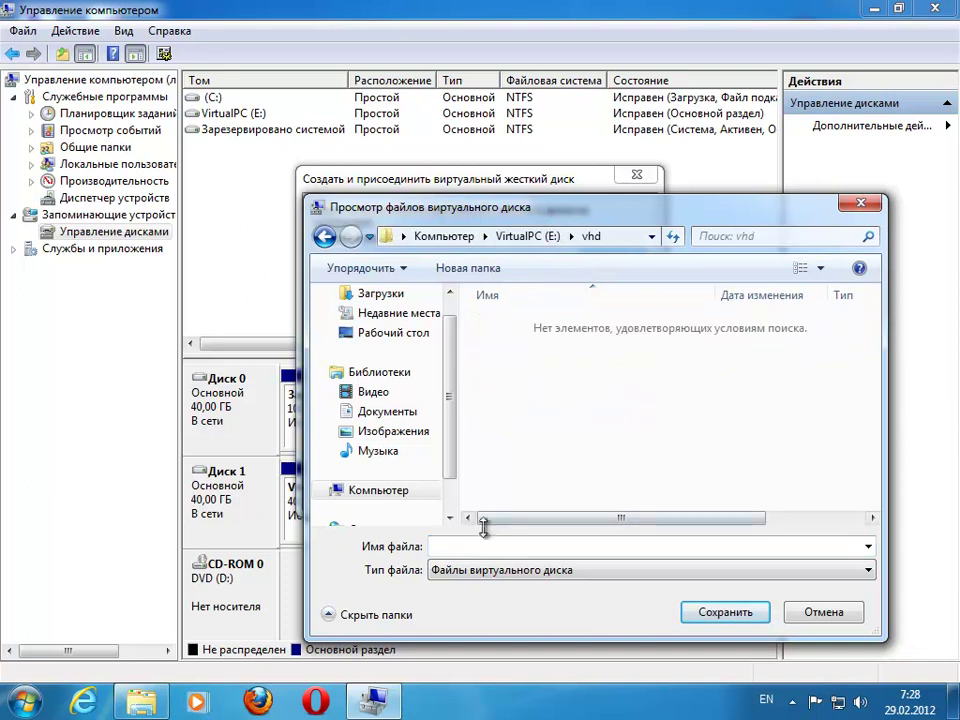
pyautogui.write('vhd01')
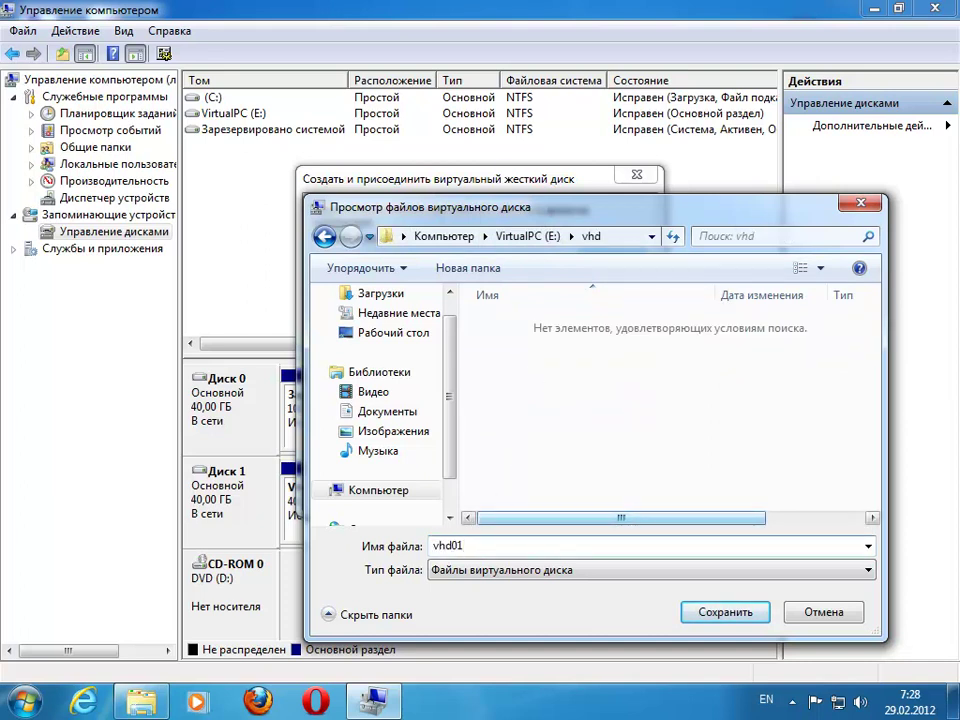
pyautogui.click(570, 570)
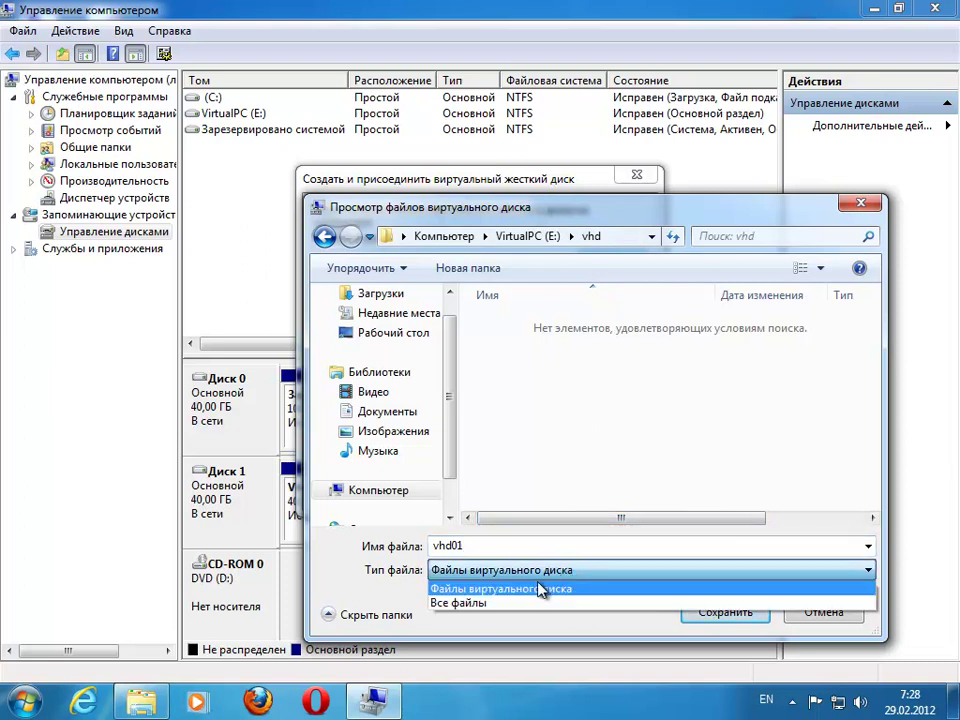
pyautogui.click(548, 590)
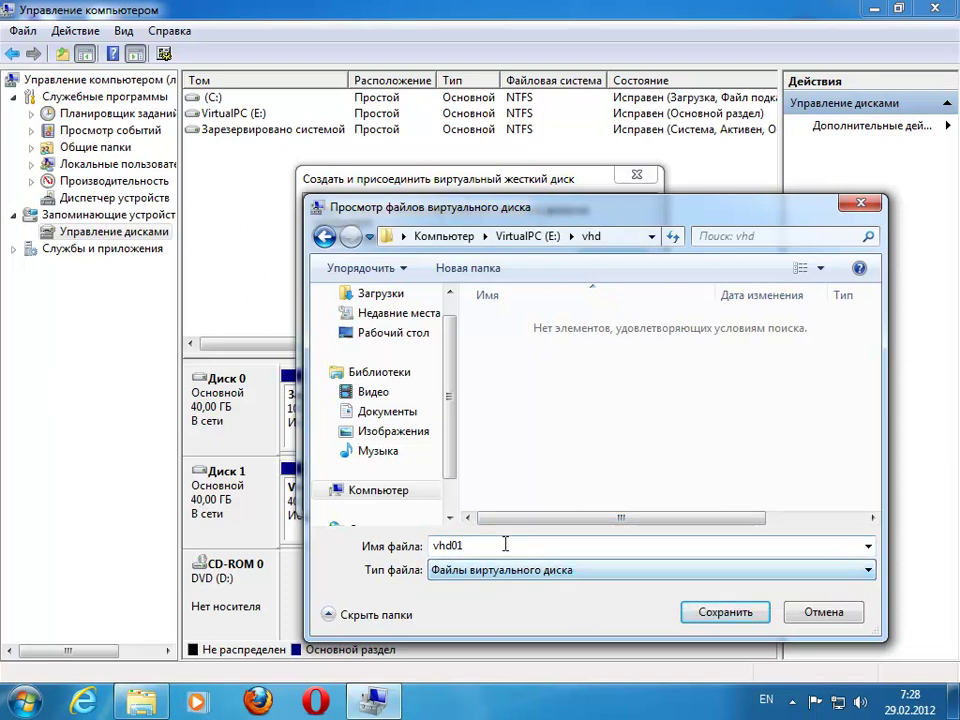
pyautogui.click(708, 611)
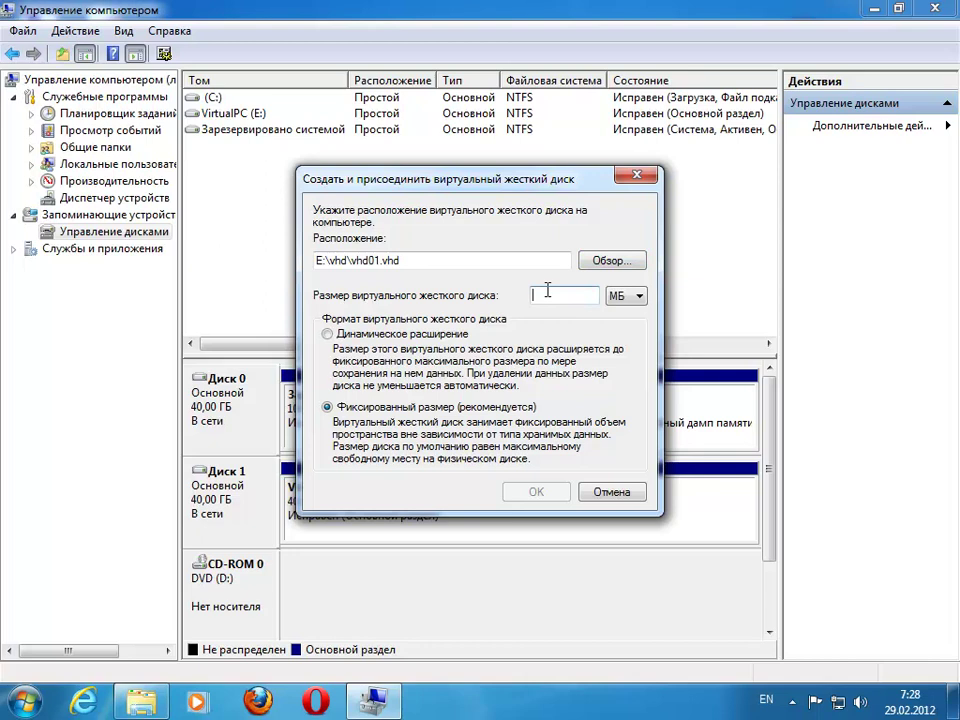
# Step: Set the virtual hard disk size to 1 GB, keep the fixed-size format, and create and attach the disk
pyautogui.write('1')
pyautogui.click(621, 298)
pyautogui.click(630, 320)
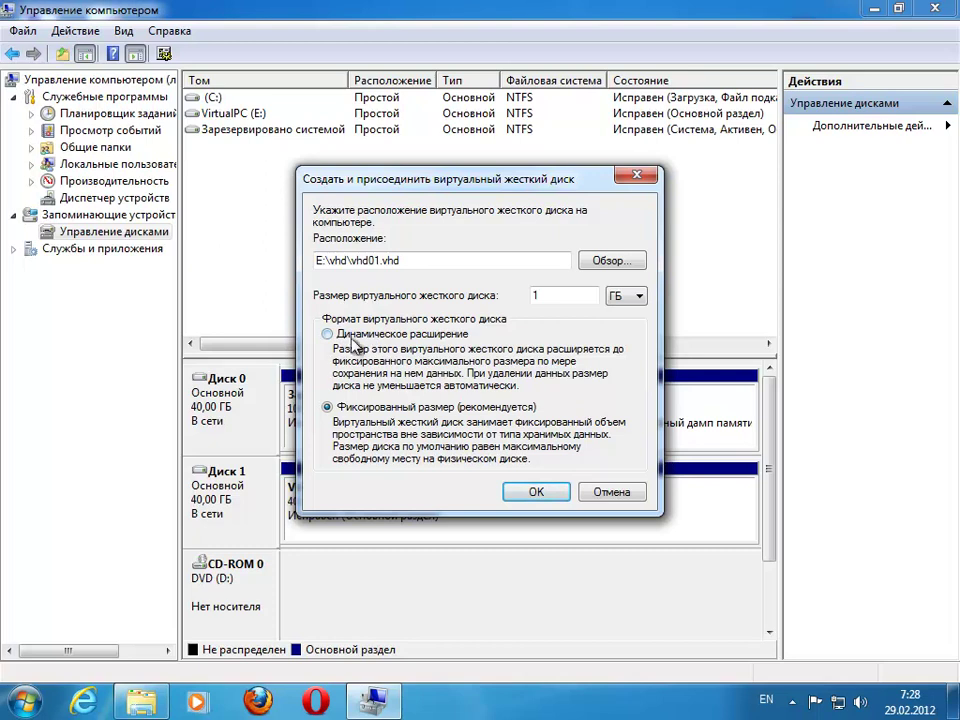
pyautogui.doubleClick(562, 299)
pyautogui.write('1')
pyautogui.click(537, 492)
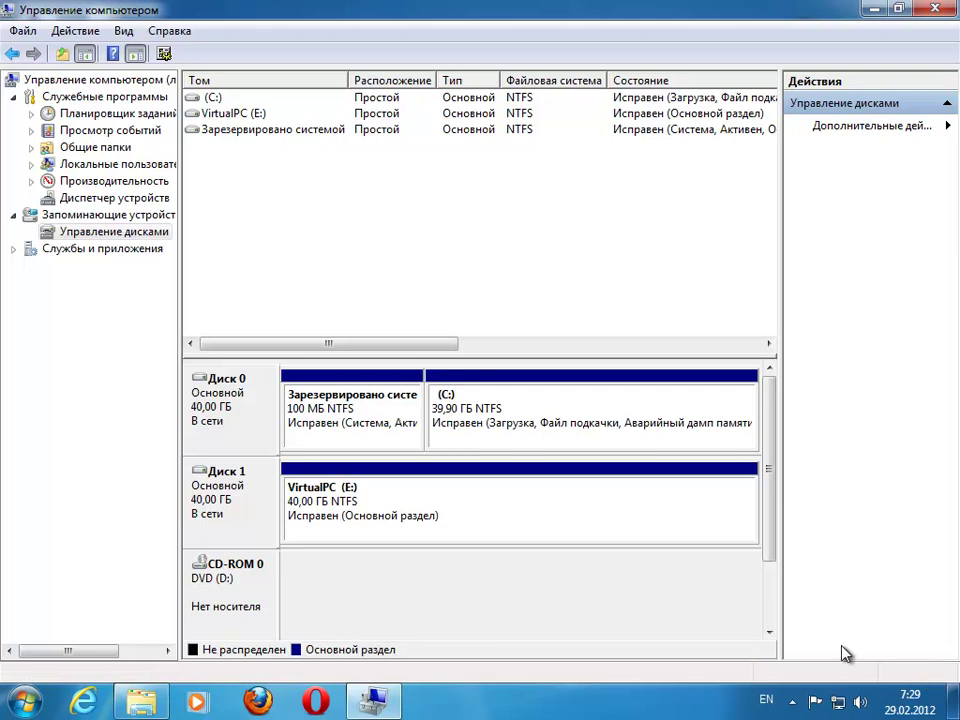
# Step: Check the vhd01 file and its size in the vhd folder in Explorer, and minimize the Explorer window
pyautogui.click(148, 703)
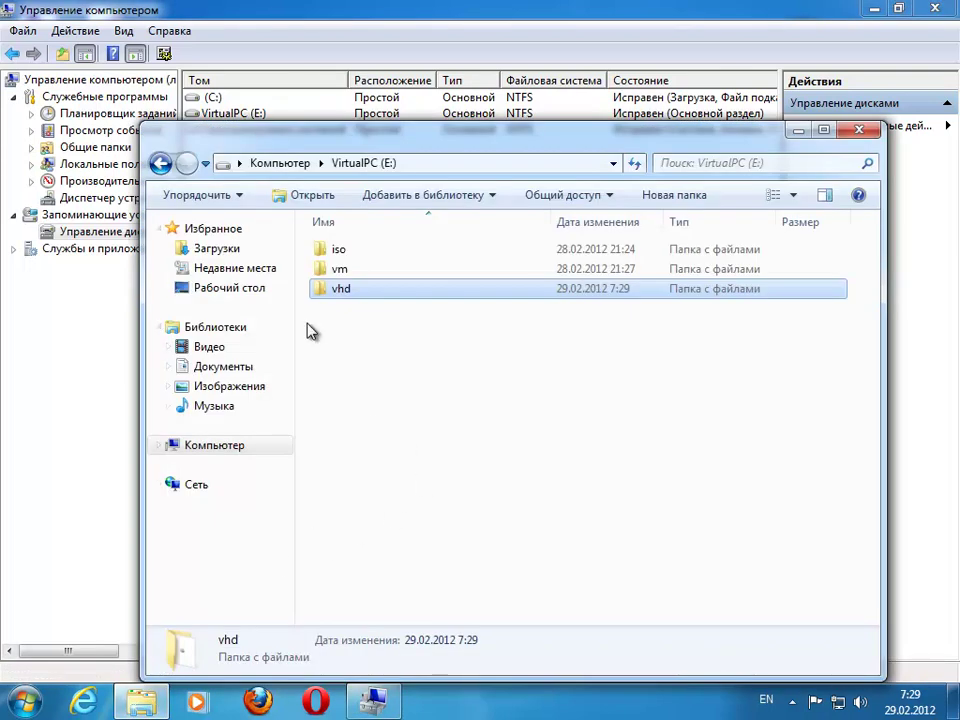
pyautogui.doubleClick(349, 291)
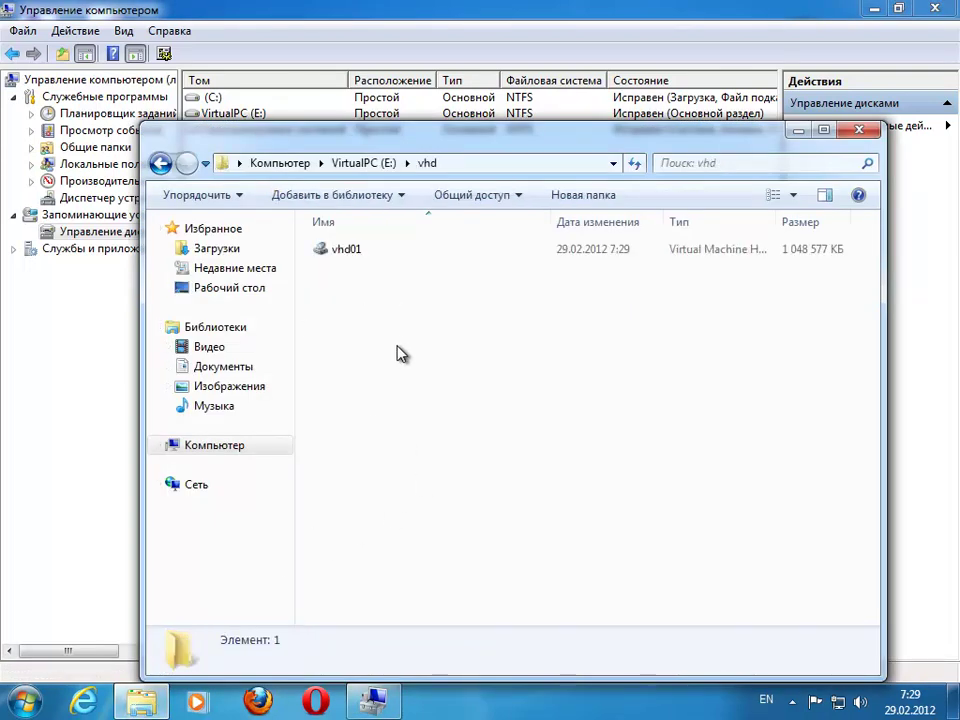
pyautogui.click(800, 257)
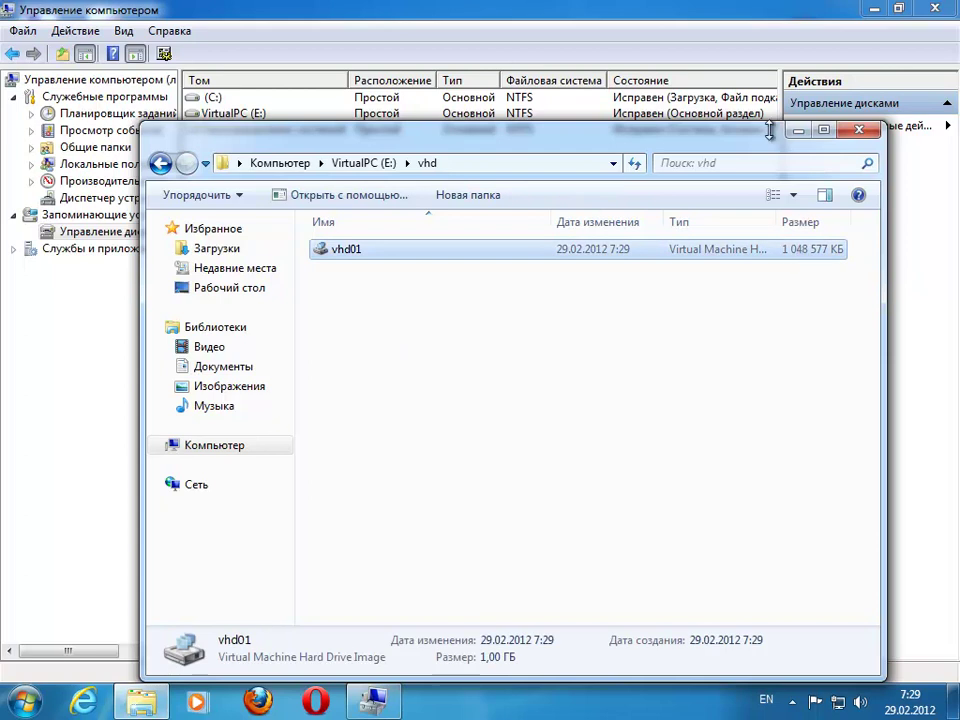
pyautogui.click(696, 386)
pyautogui.click(798, 131)
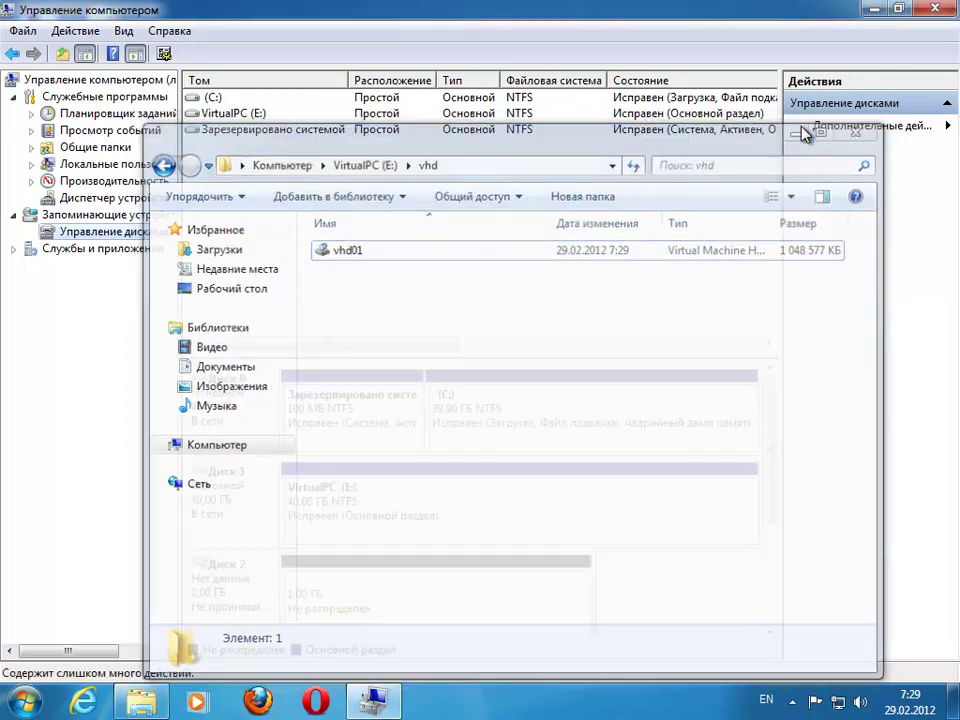
# Step: Initialize Disk 2 with the MBR (Master Boot Record) partition style
pyautogui.rightClick(236, 598)
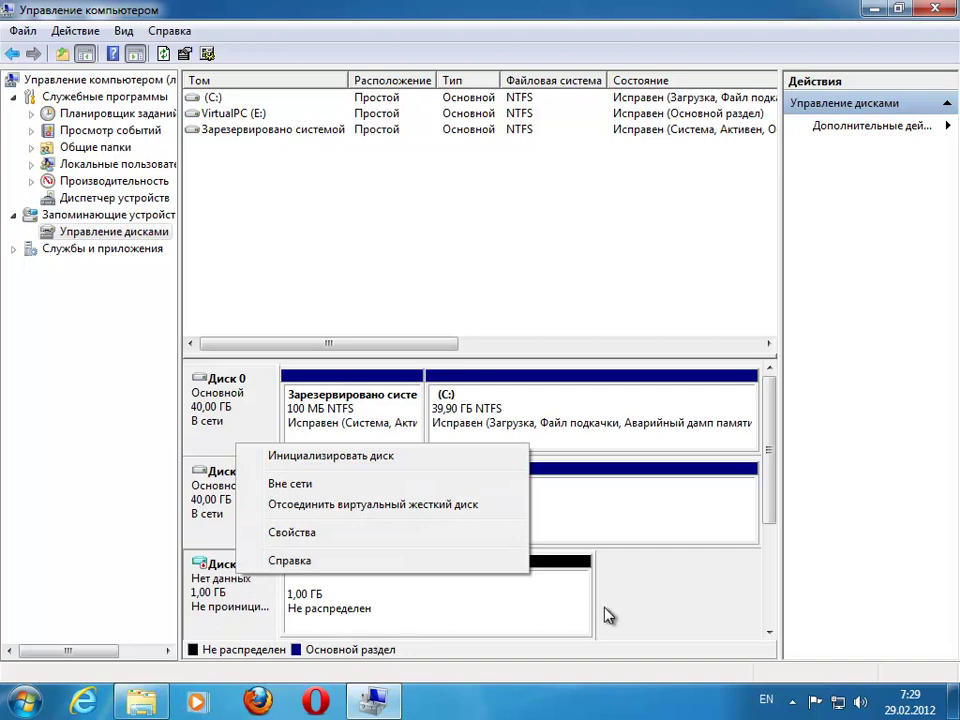
pyautogui.click(298, 460)
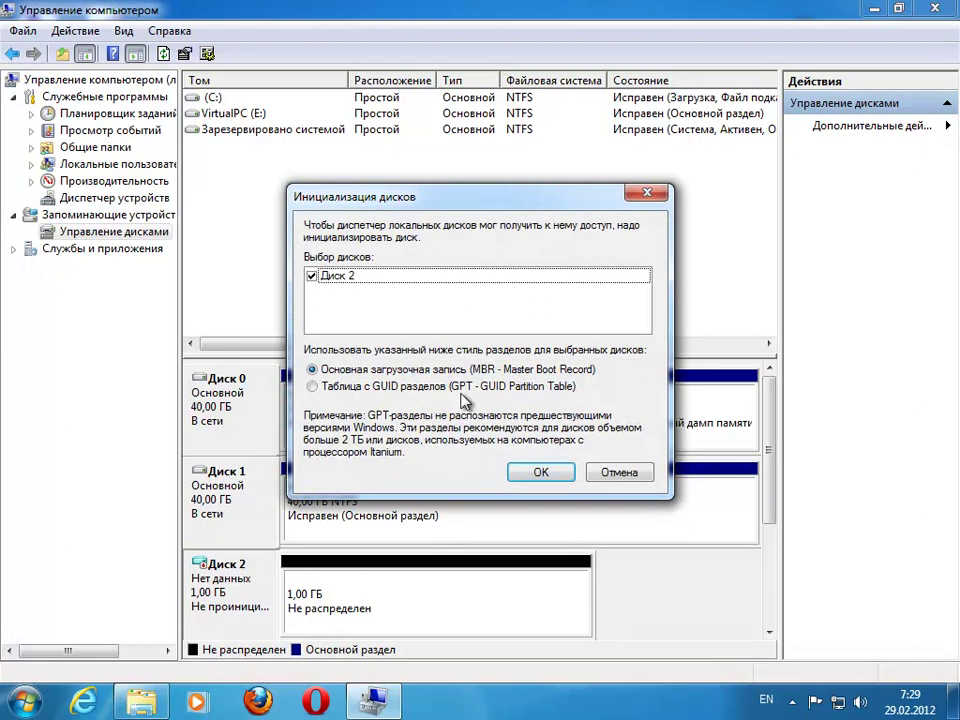
pyautogui.click(540, 467)
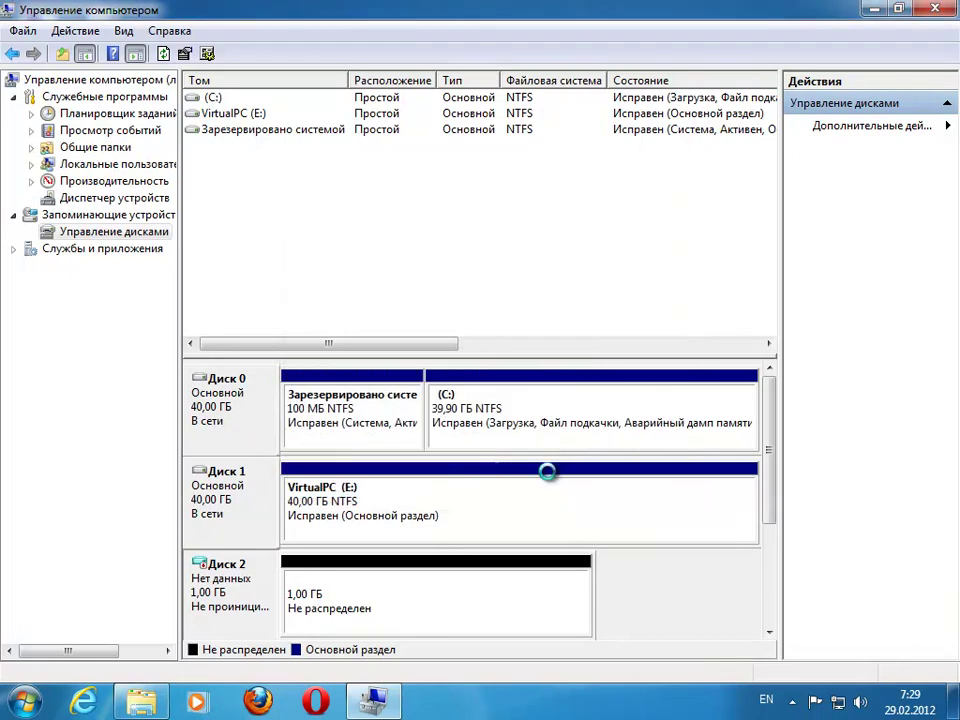
# Step: Create a simple volume on Disk 2's unallocated space with drive letter F, NTFS quick format and volume label vhd01
pyautogui.rightClick(431, 583)
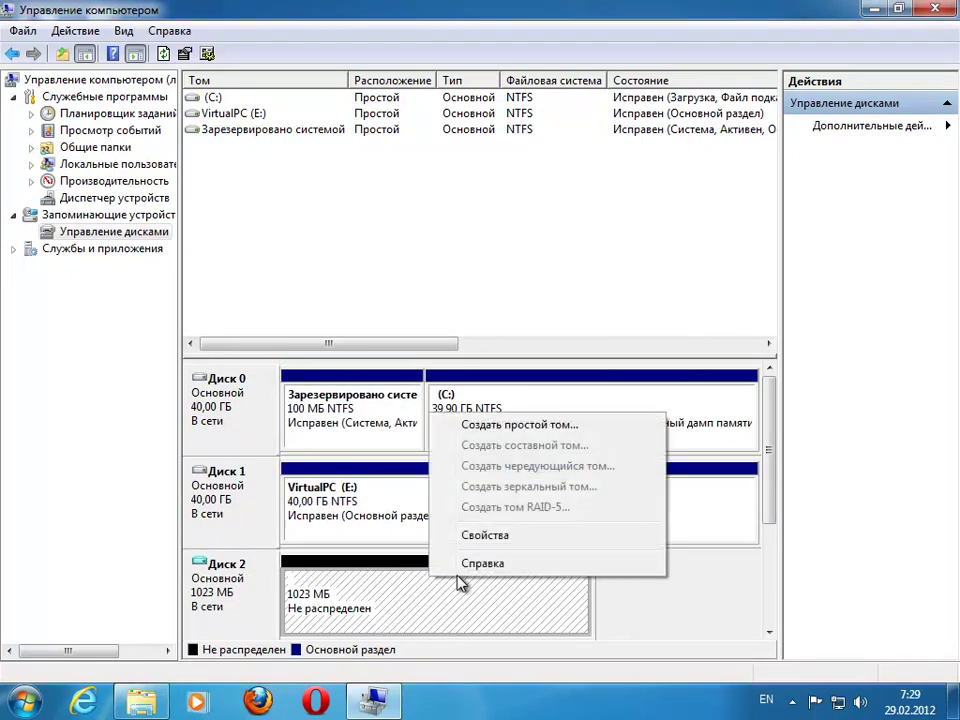
pyautogui.click(520, 425)
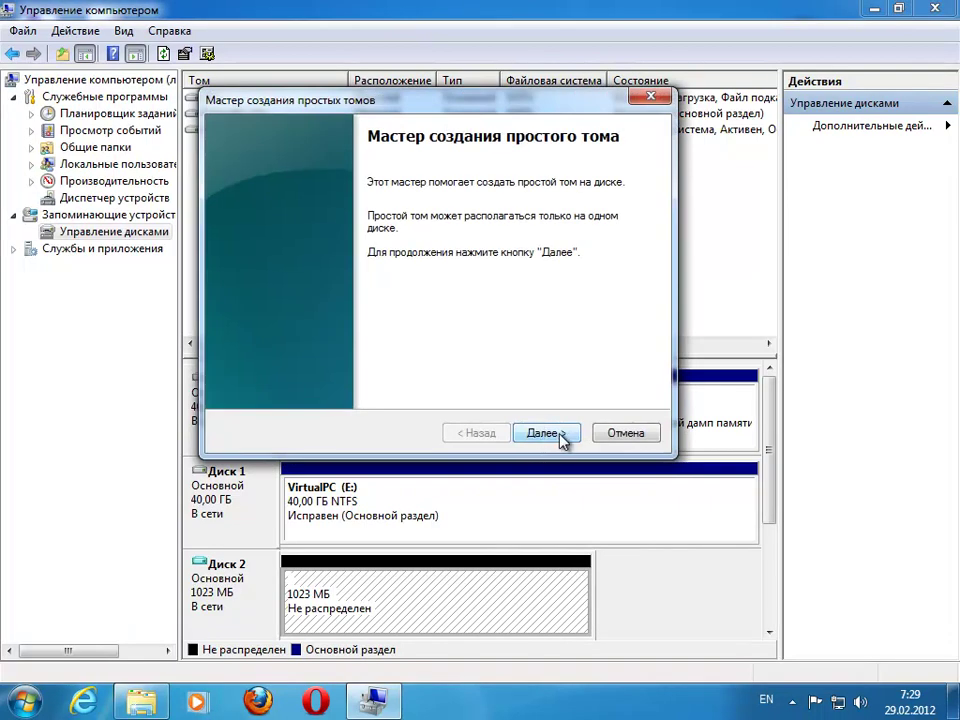
pyautogui.click(556, 435)
pyautogui.click(559, 438)
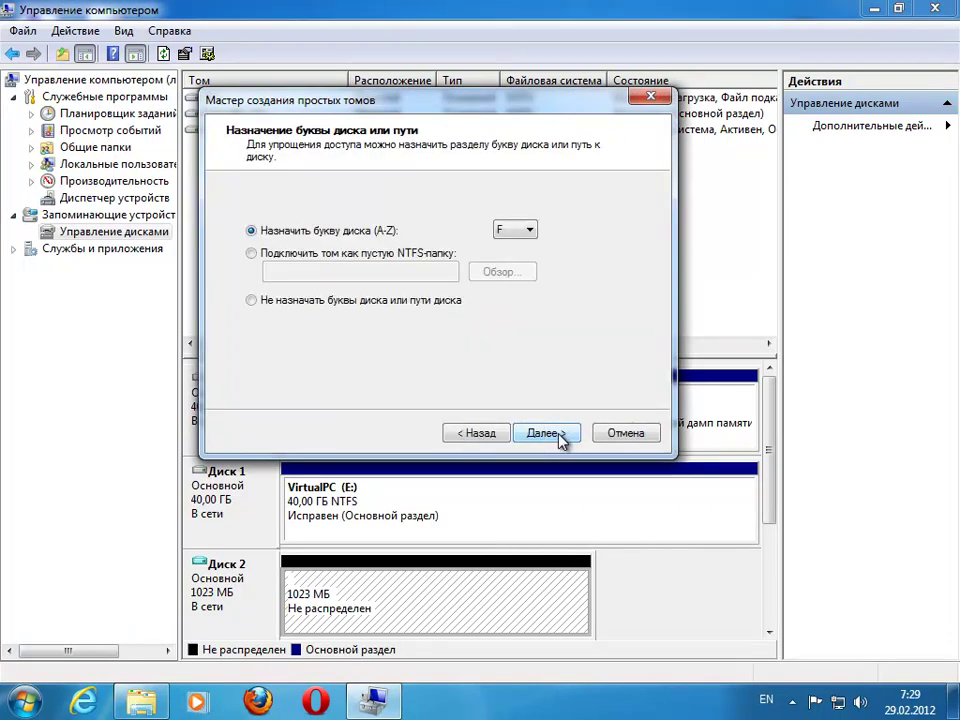
pyautogui.click(559, 438)
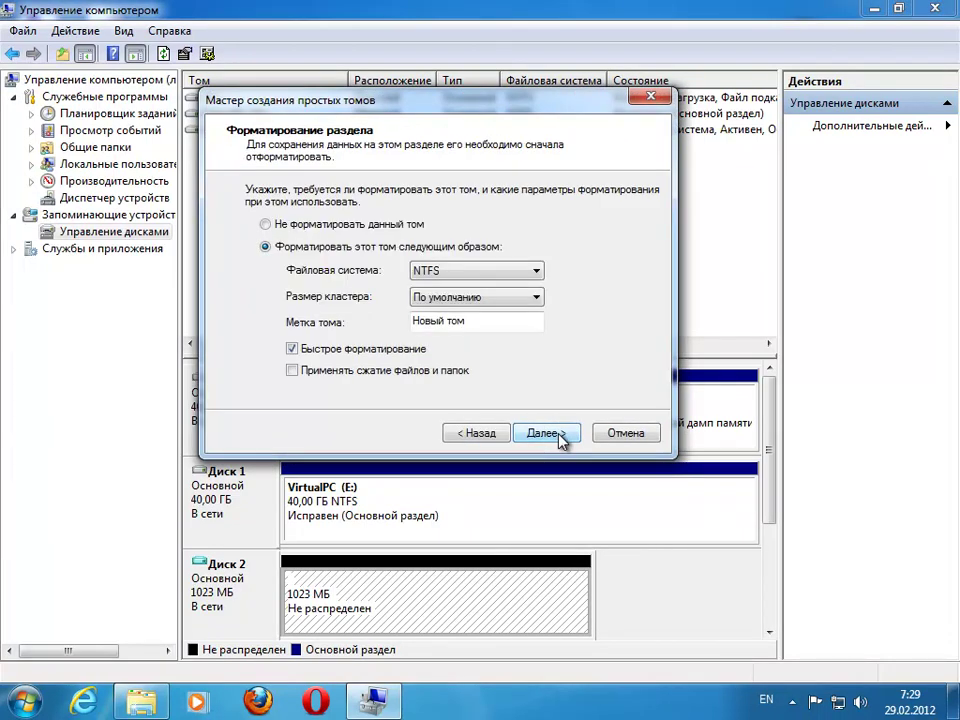
pyautogui.moveTo(413, 321); pyautogui.dragTo(466, 321)
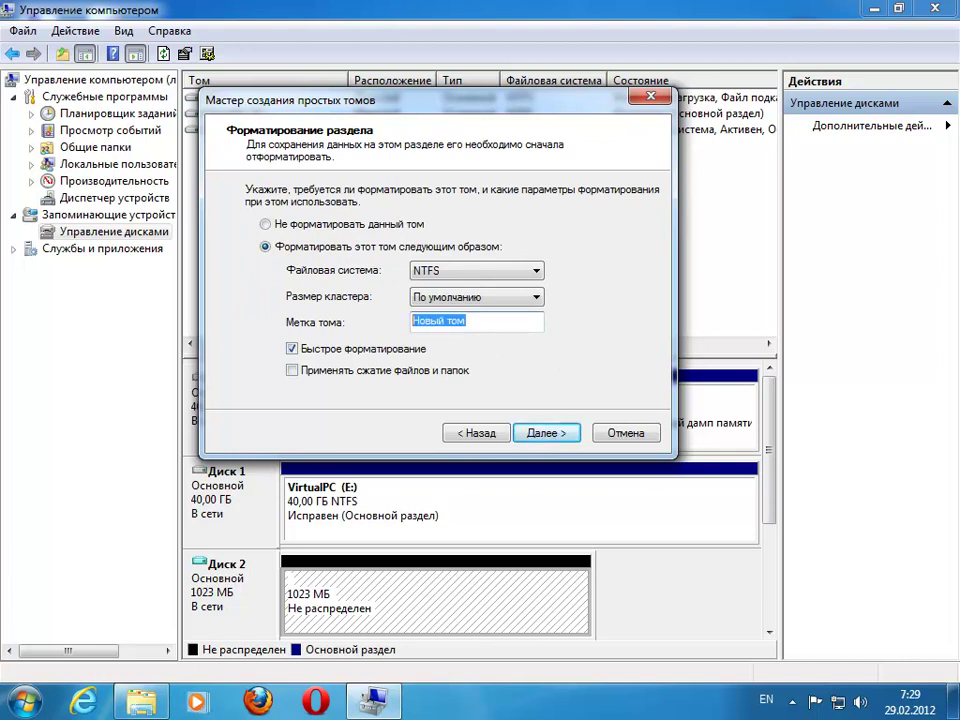
pyautogui.write('vhd01')
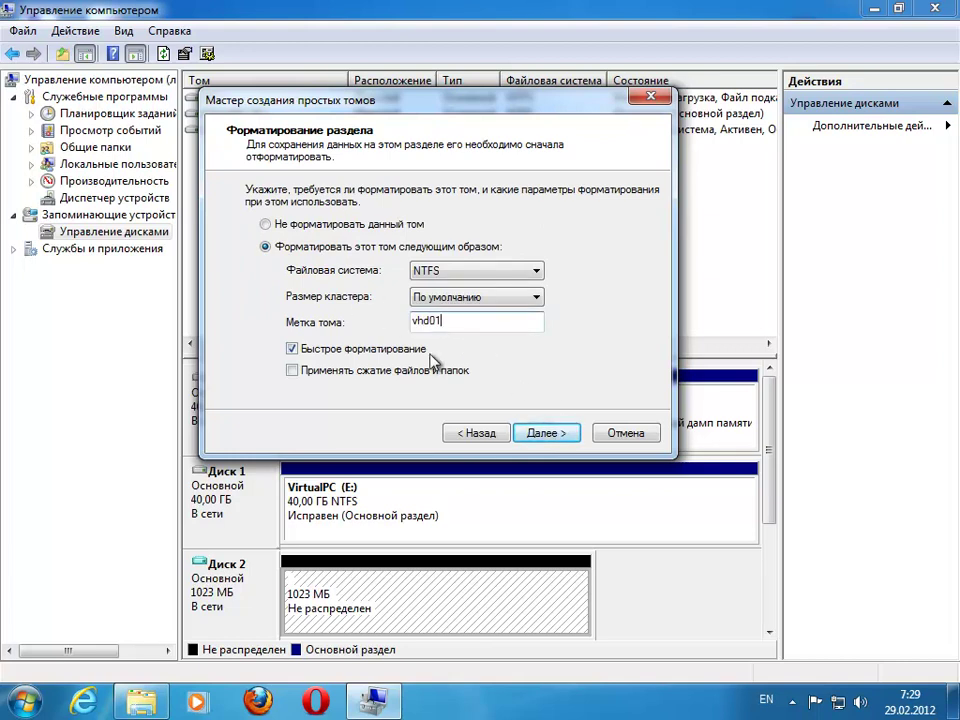
pyautogui.click(546, 433)
pyautogui.click(546, 433)
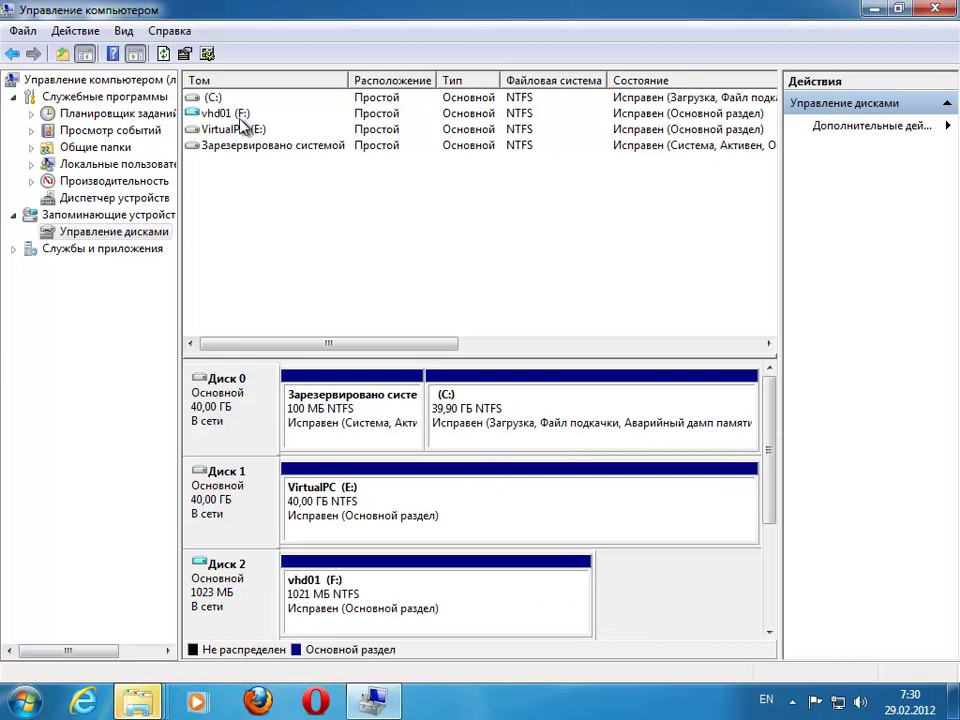
# Step: Open the vhd01 (F:) volume in Explorer, view it among the computer's drives and enter it again
pyautogui.rightClick(488, 592)
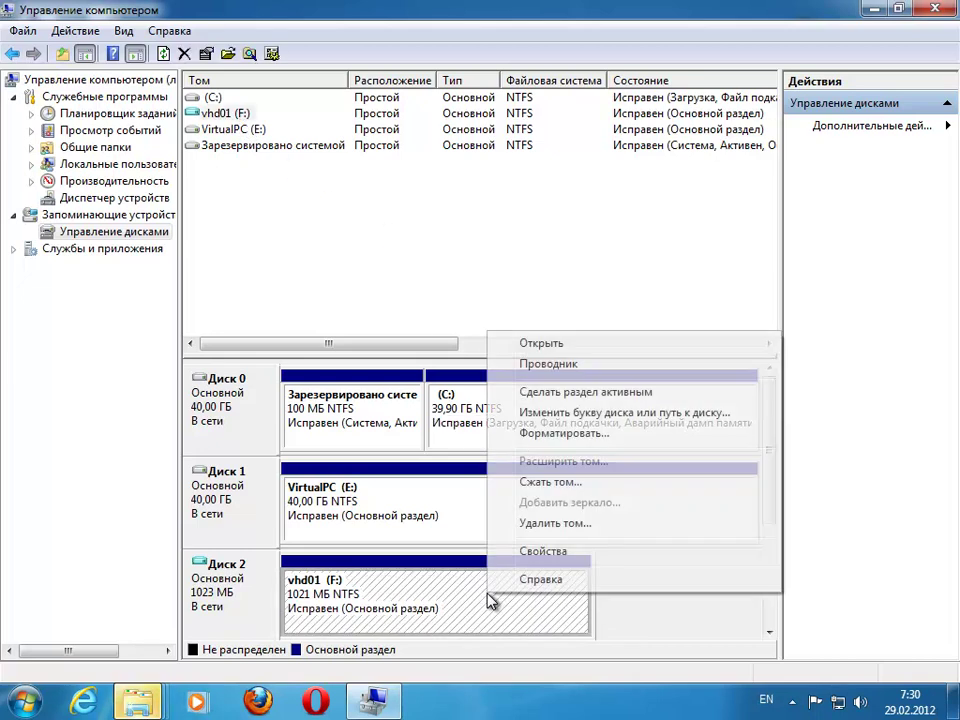
pyautogui.click(515, 347)
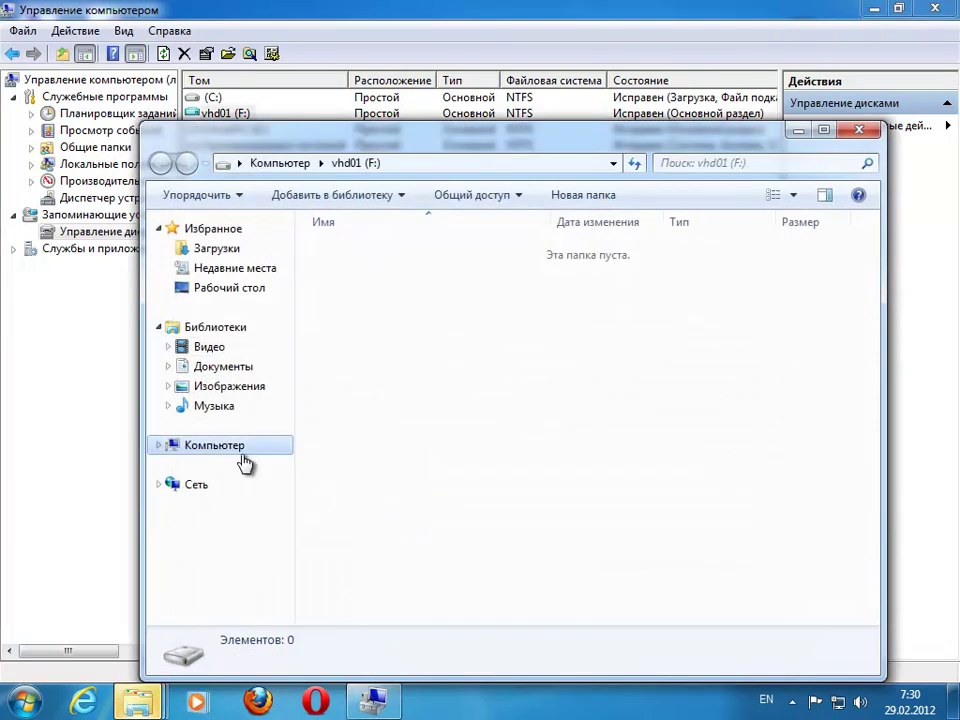
pyautogui.click(218, 447)
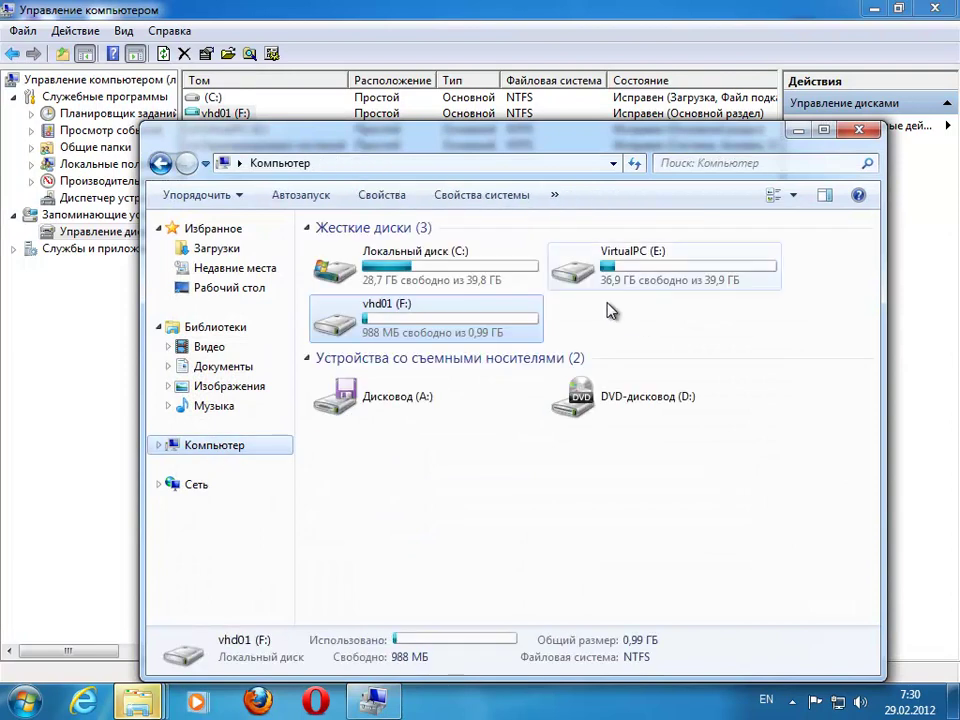
pyautogui.doubleClick(455, 332)
# Step: Create a text document named vhd01 on the vhd01 (F:) drive
pyautogui.rightClick(438, 368)
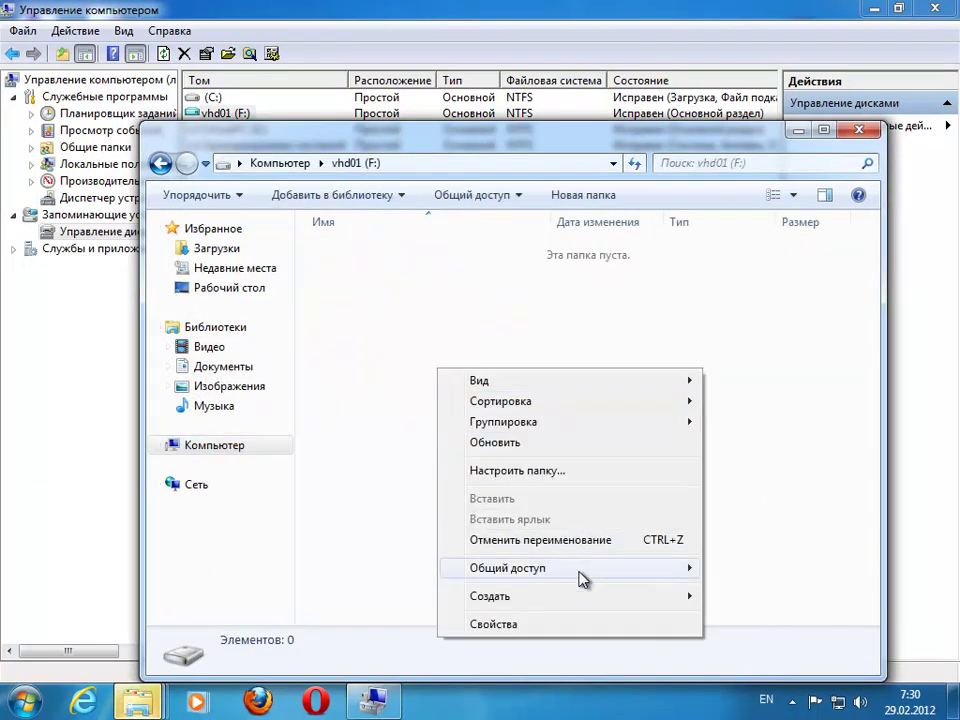
pyautogui.moveTo(602, 598)
pyautogui.click(763, 555)
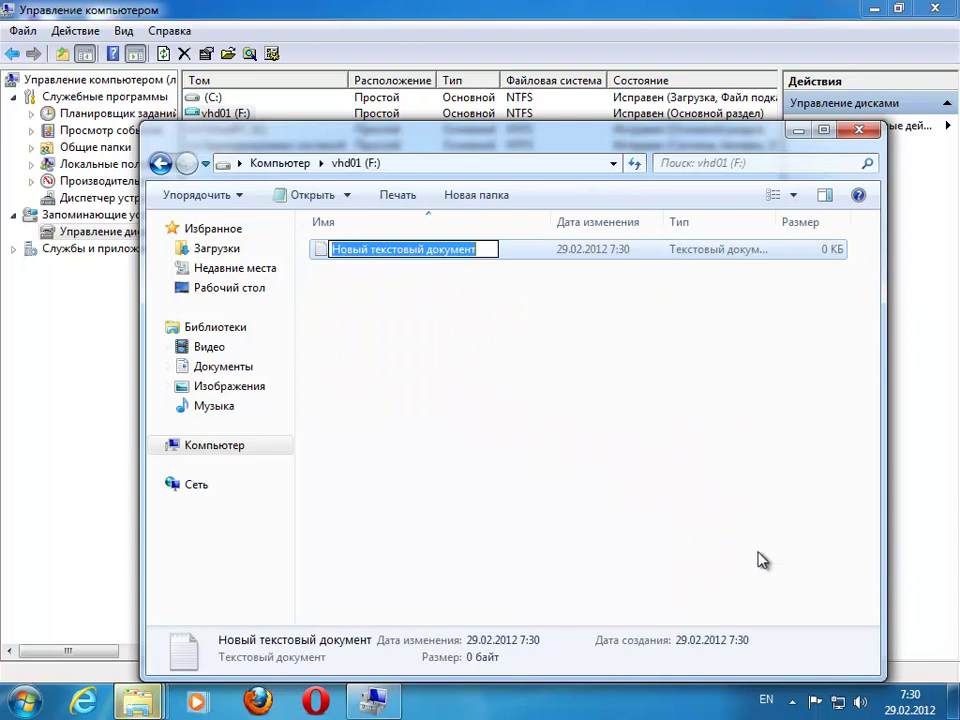
pyautogui.write('vhd01')
pyautogui.press('Return')
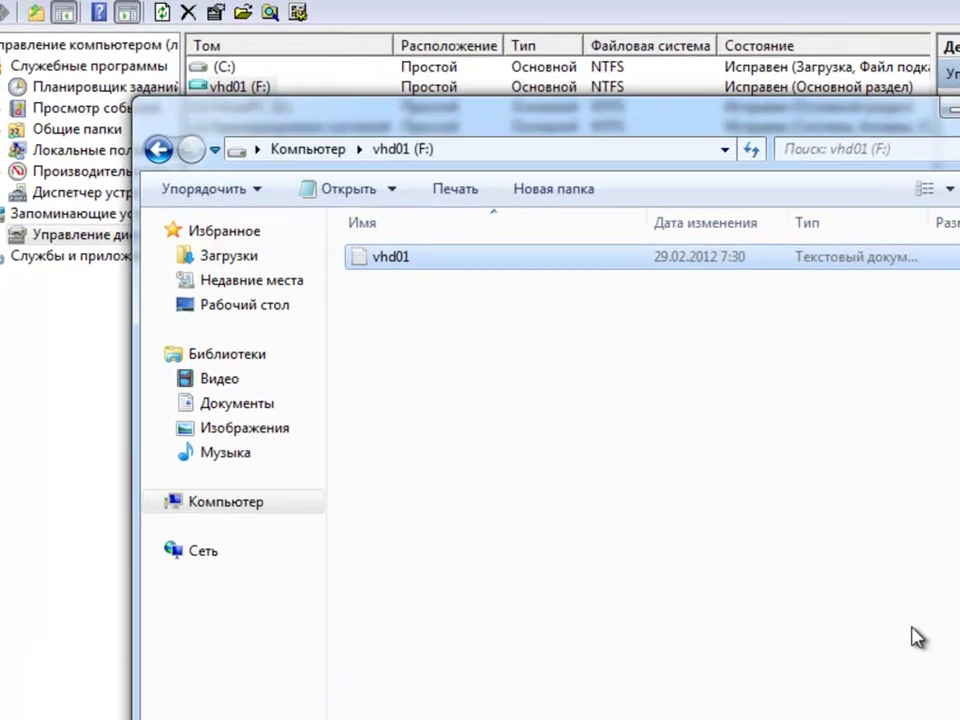
# Step: Open the vhd01 text document, write "Created by Computer Management" in it, and save it on closing
pyautogui.press('Return')
pyautogui.write('Crea')
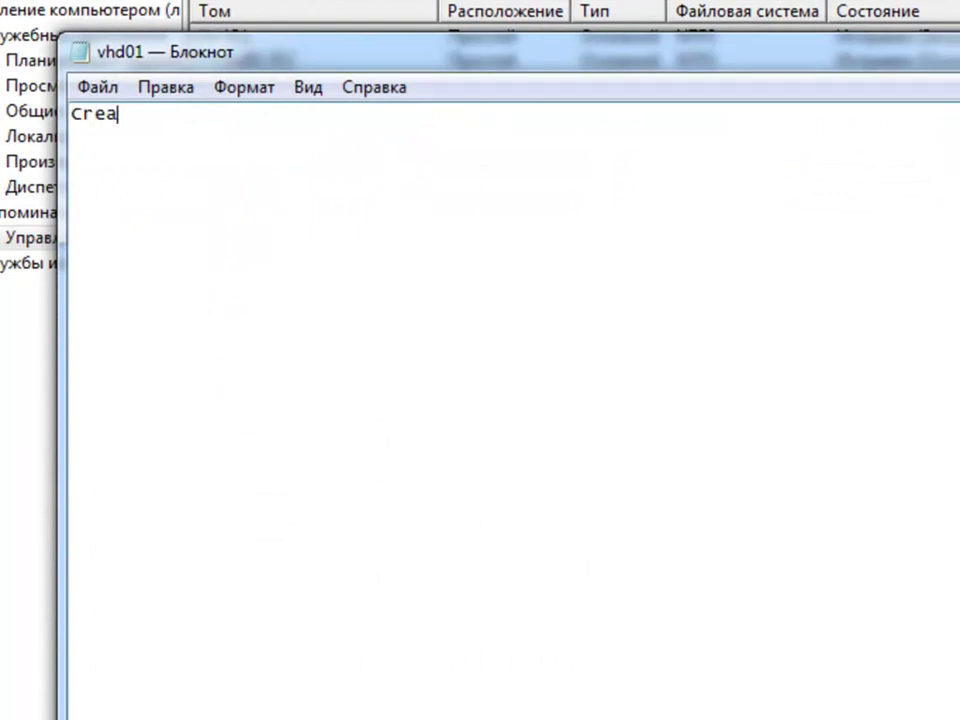
pyautogui.write('ted by Co')
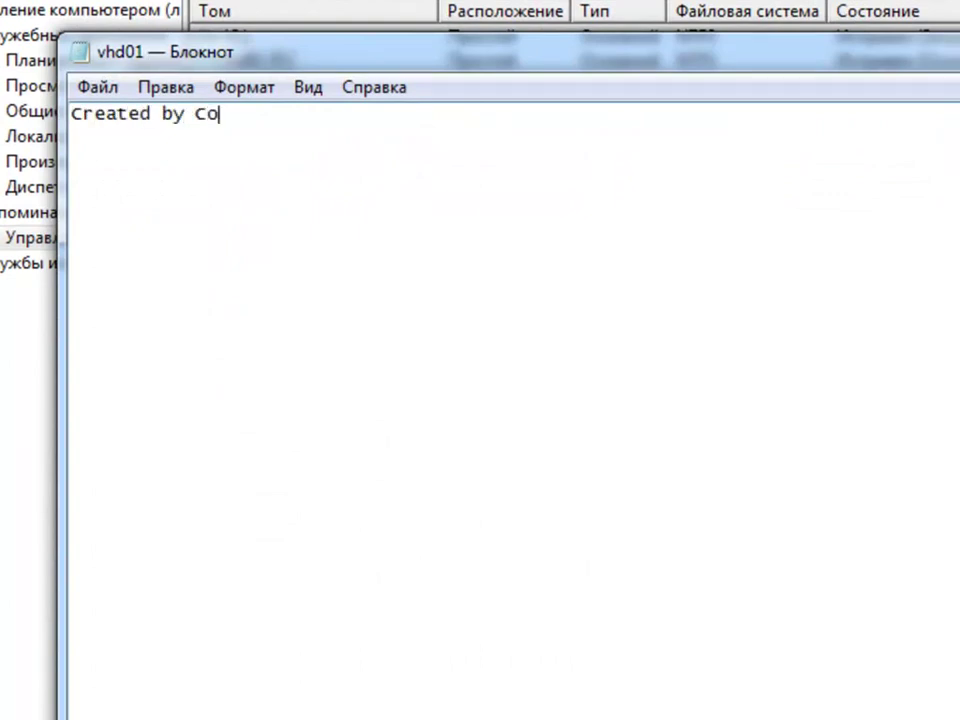
pyautogui.write('mputer M')
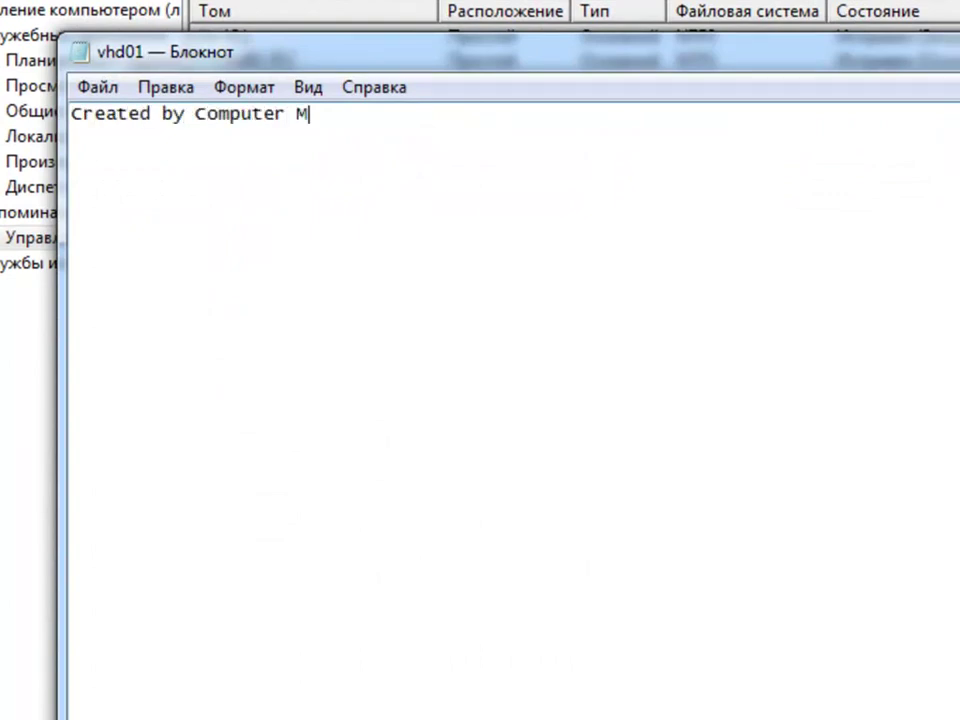
pyautogui.write('anage,ment')
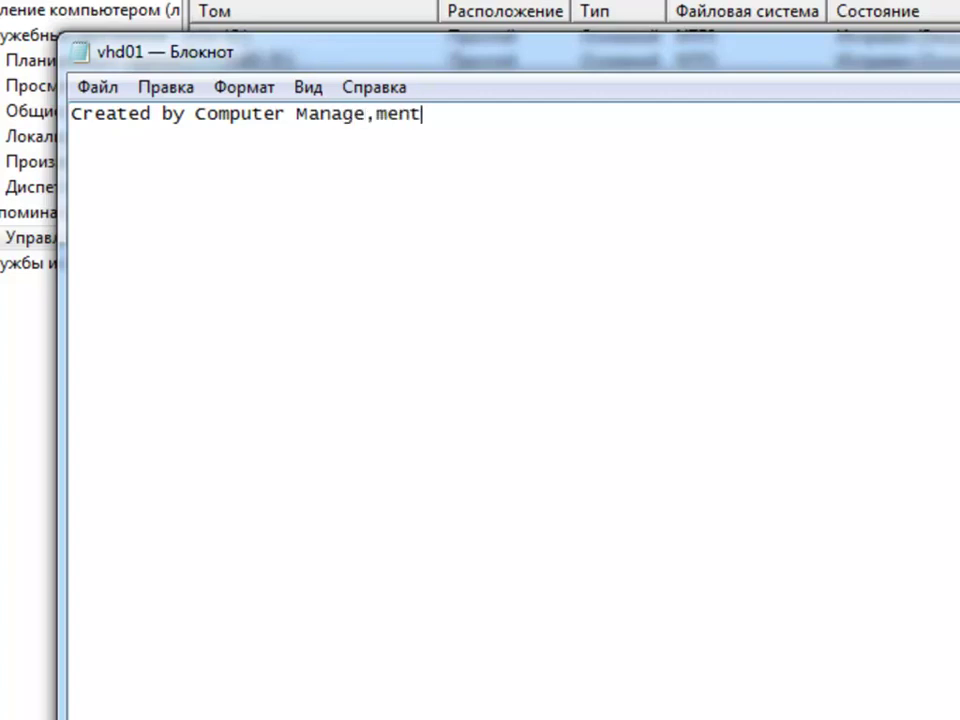
pyautogui.press('BackSpace')
pyautogui.press('Delete')
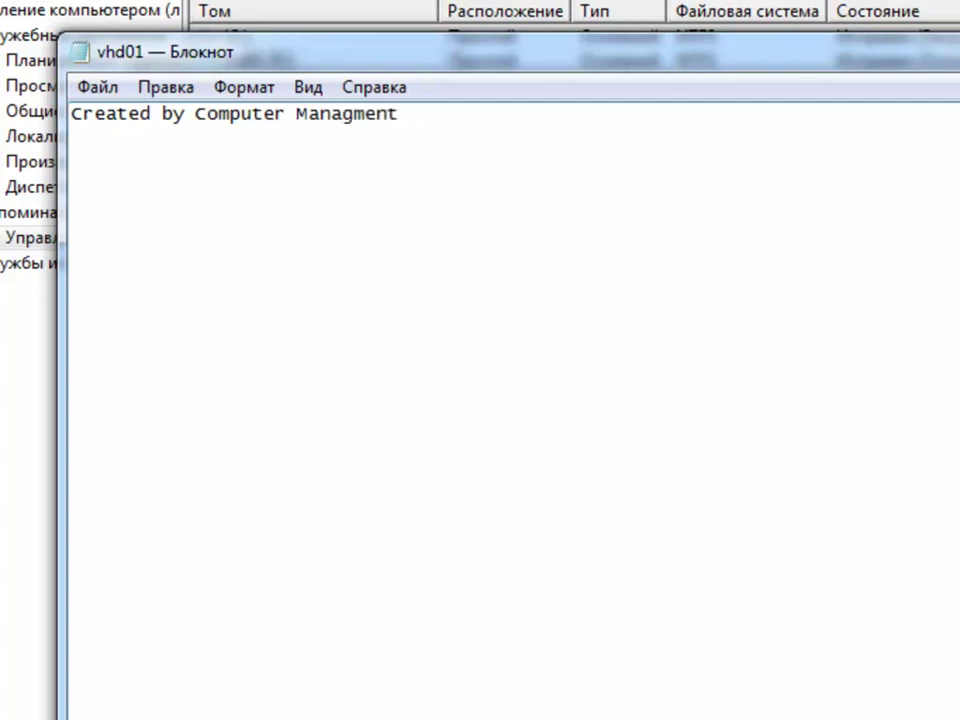
pyautogui.write('e')
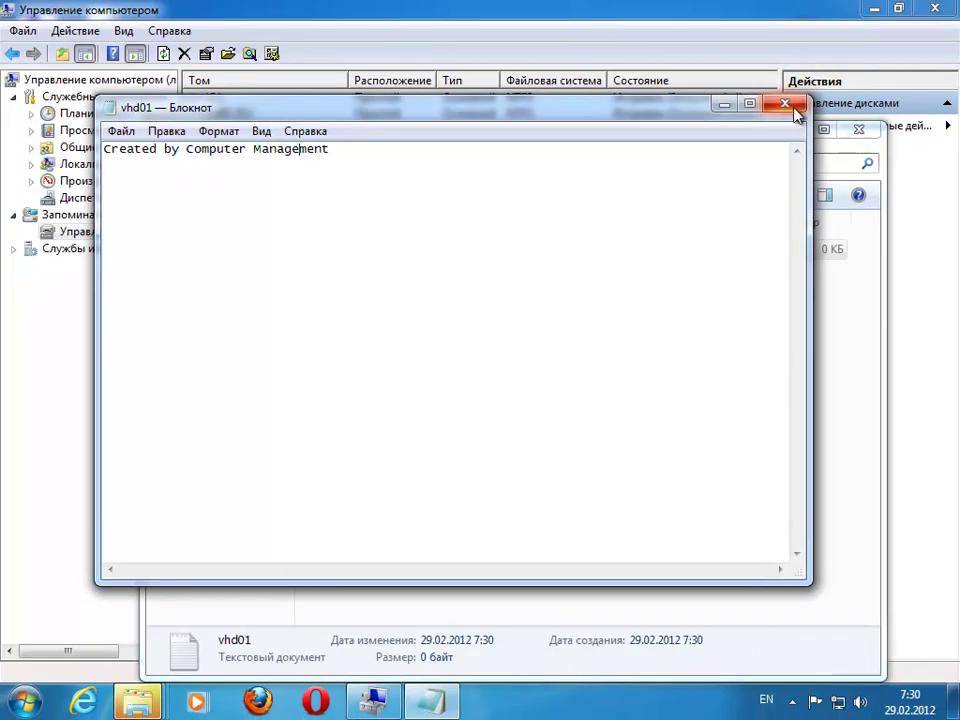
pyautogui.click(786, 103)
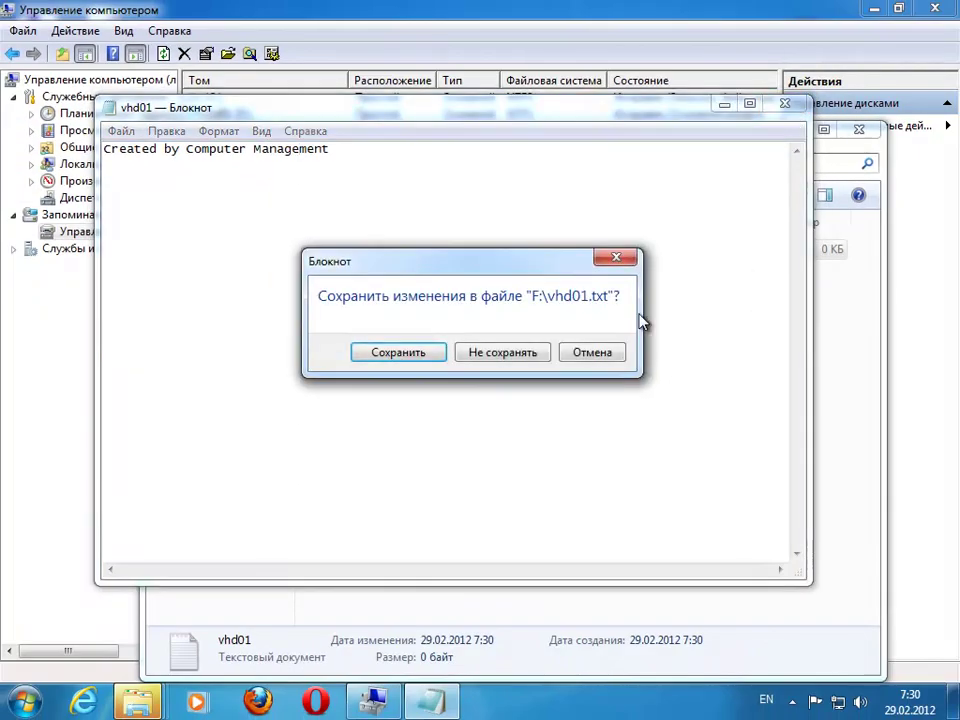
pyautogui.click(414, 357)
# Step: Return to Computer Management and open the Command Prompt from the standard accessories
pyautogui.click(33, 422)
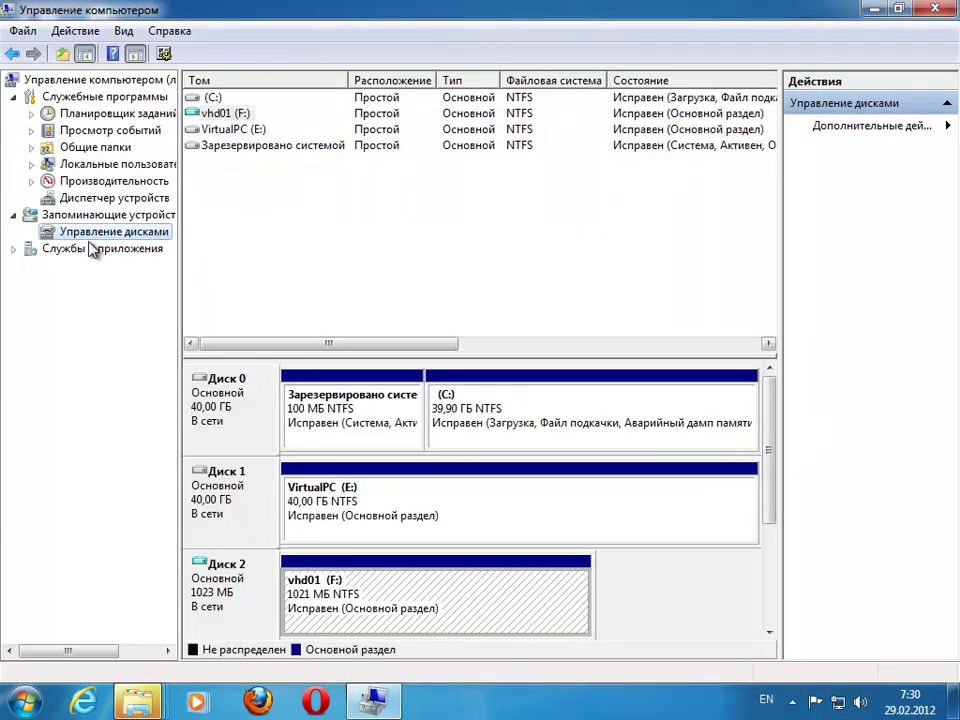
pyautogui.press('super')
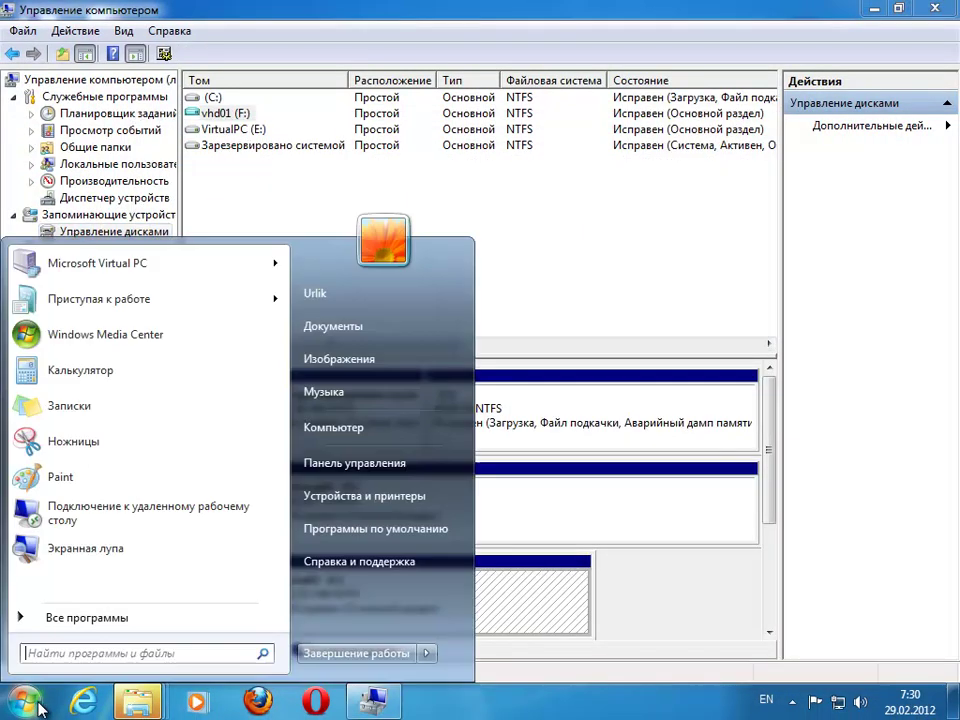
pyautogui.click(105, 617)
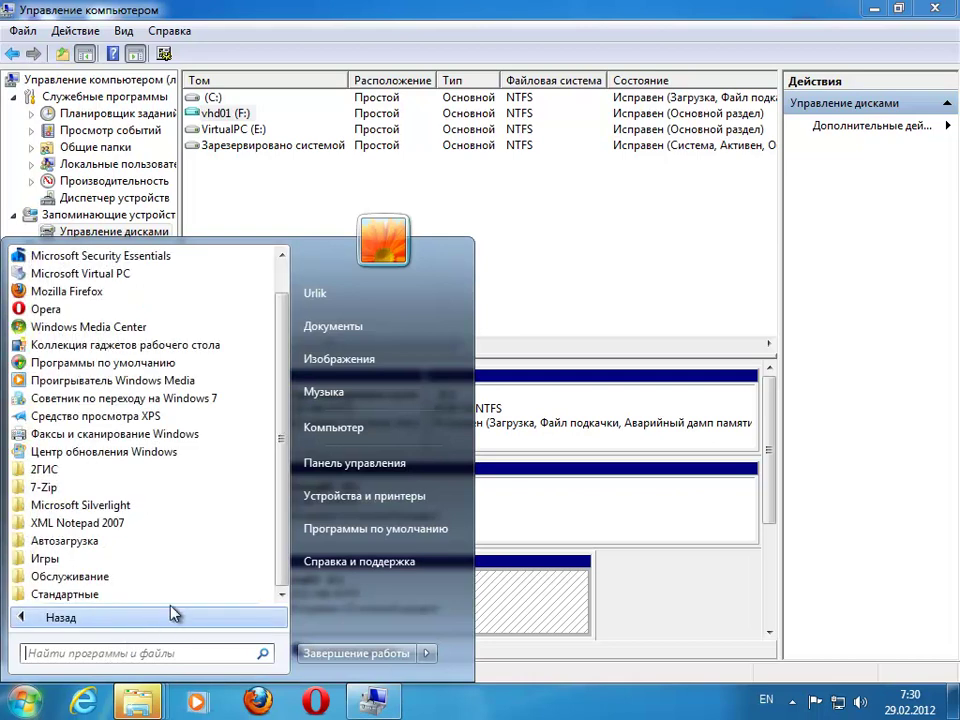
pyautogui.click(90, 594)
pyautogui.click(120, 400)
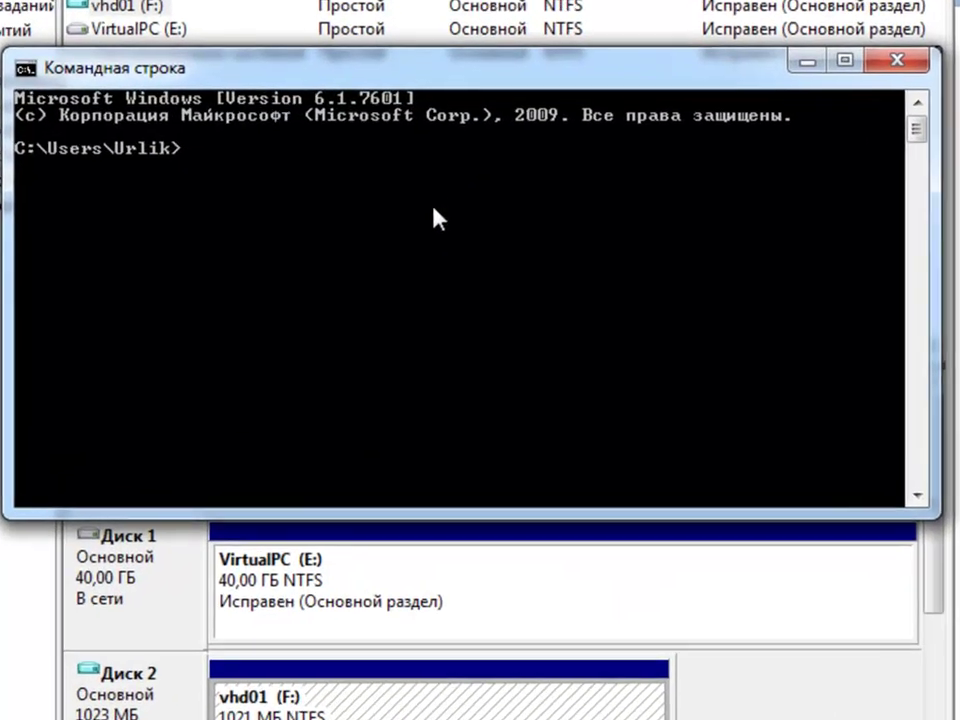
# Step: Run diskpart and allow it to make changes to the computer
pyautogui.write('d')
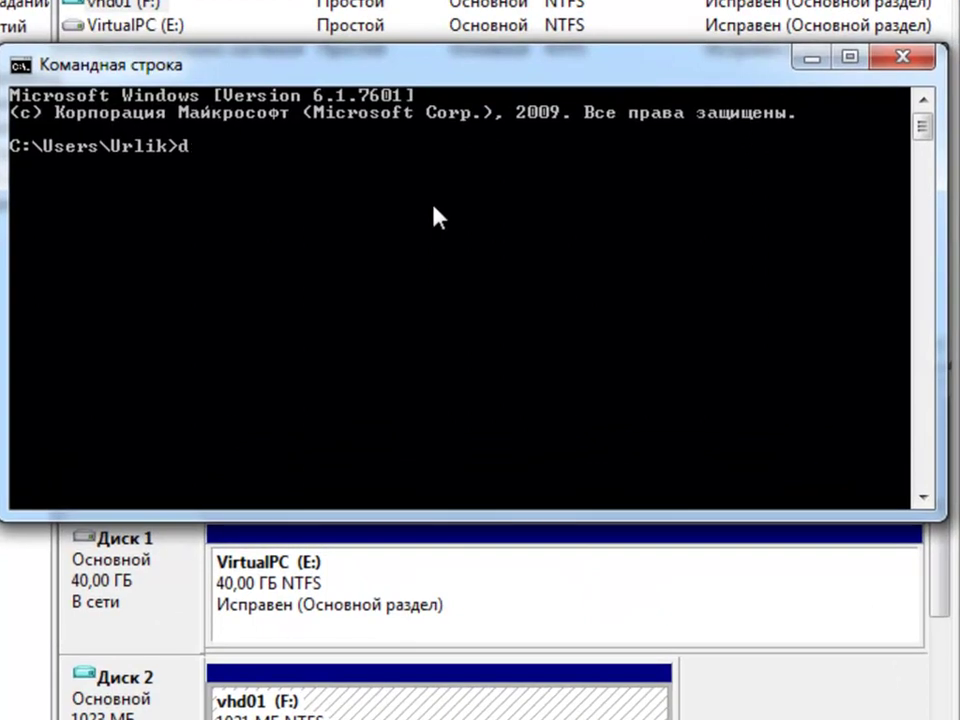
pyautogui.write('iskpart')
pyautogui.press('Return')
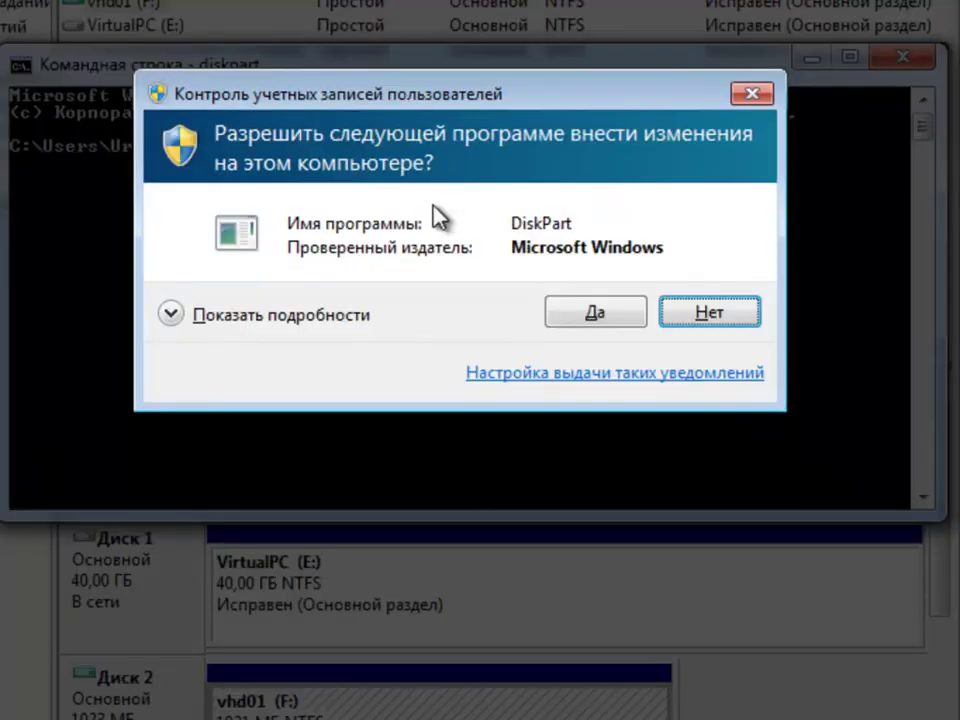
pyautogui.press('Left')
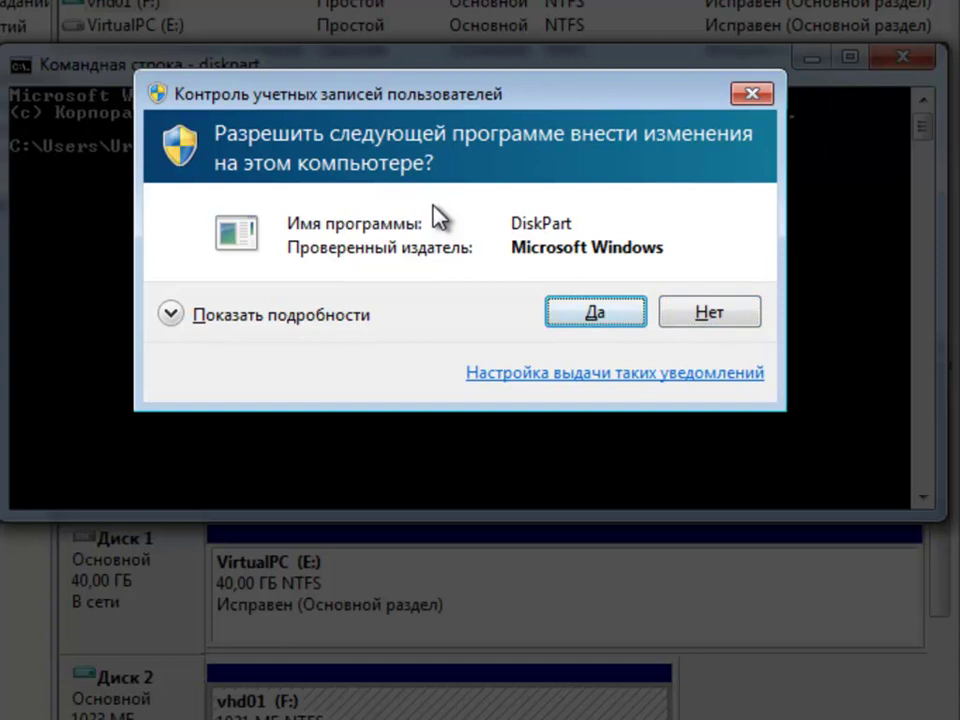
pyautogui.click(600, 313)
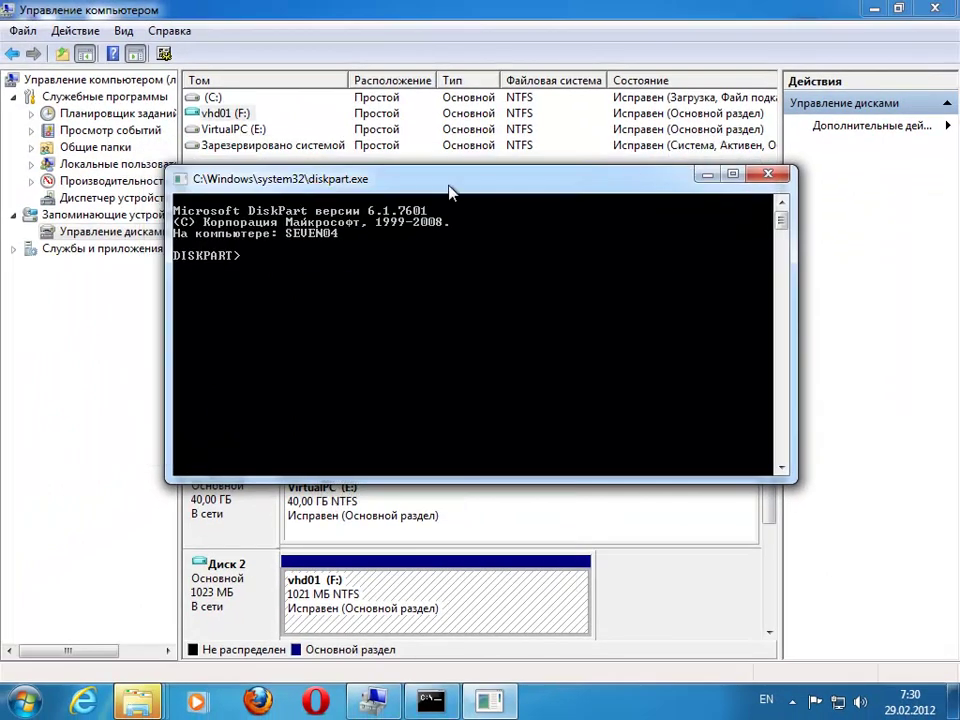
pyautogui.moveTo(449, 191); pyautogui.dragTo(464, 182)
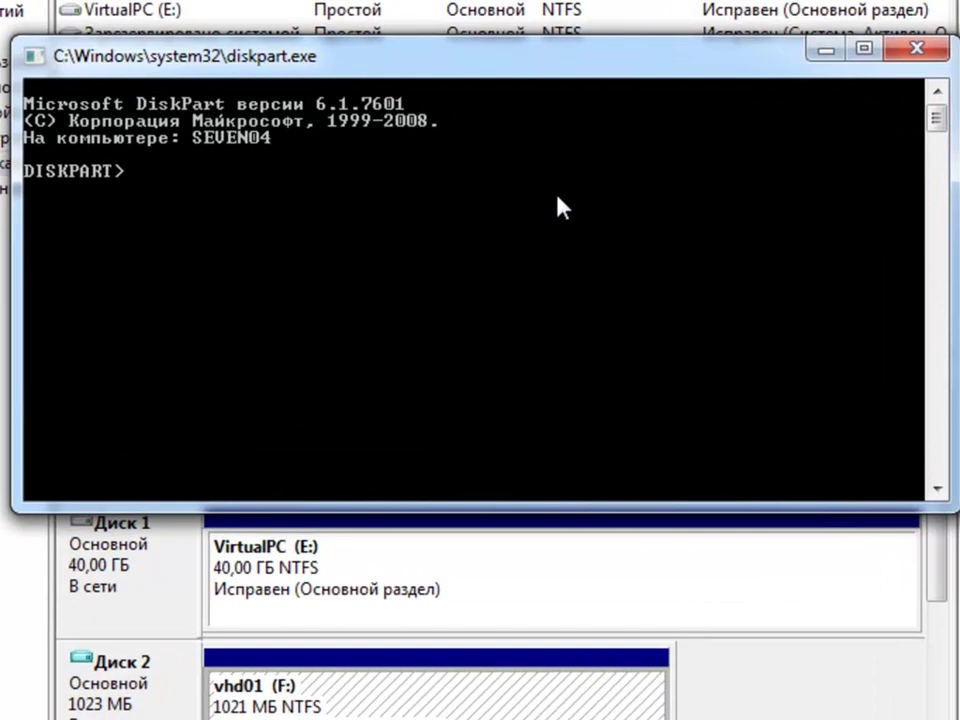
# Step: Try to create a virtual disk with create vdisk file=e;\vhd\vhd02.vhd maximum=1024
pyautogui.write('ate vdisk')
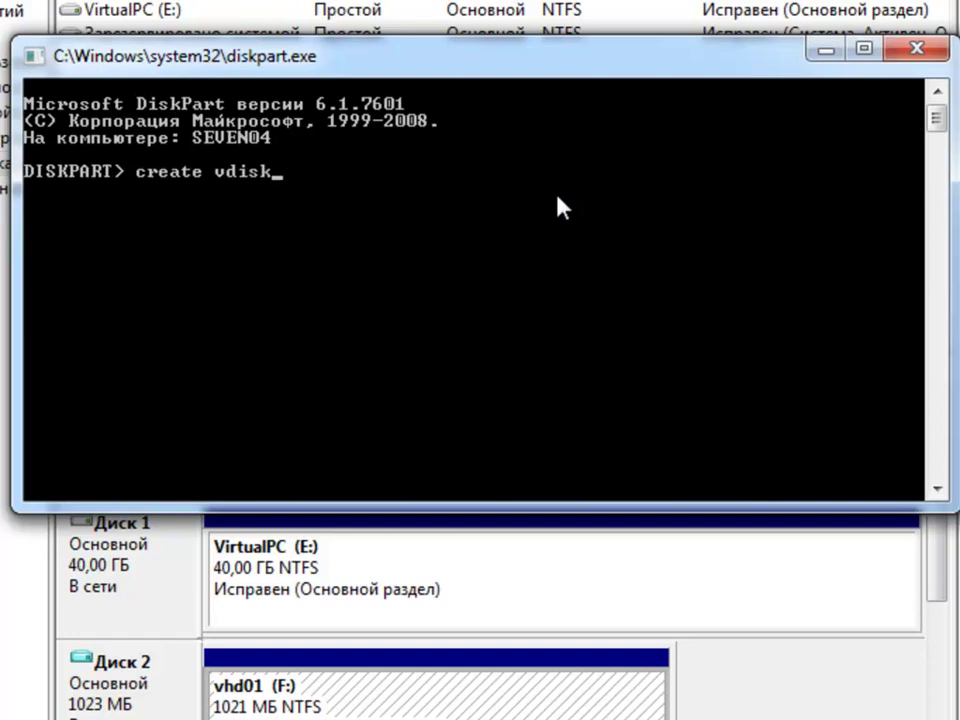
pyautogui.write(' file=e')
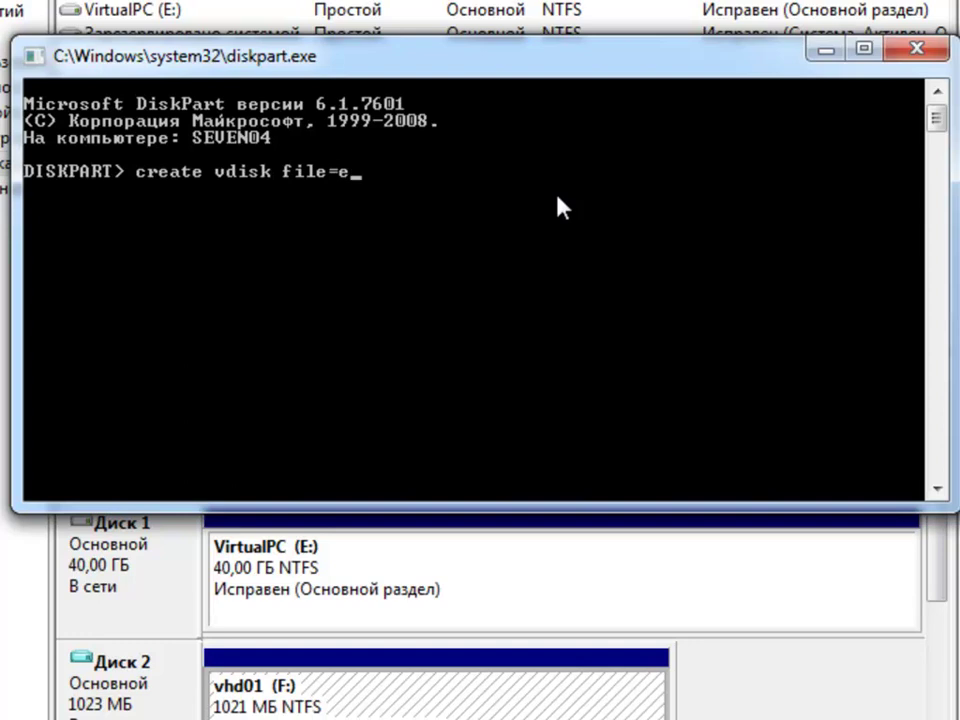
pyautogui.write(';\\vhd\\vhd02.vhd')
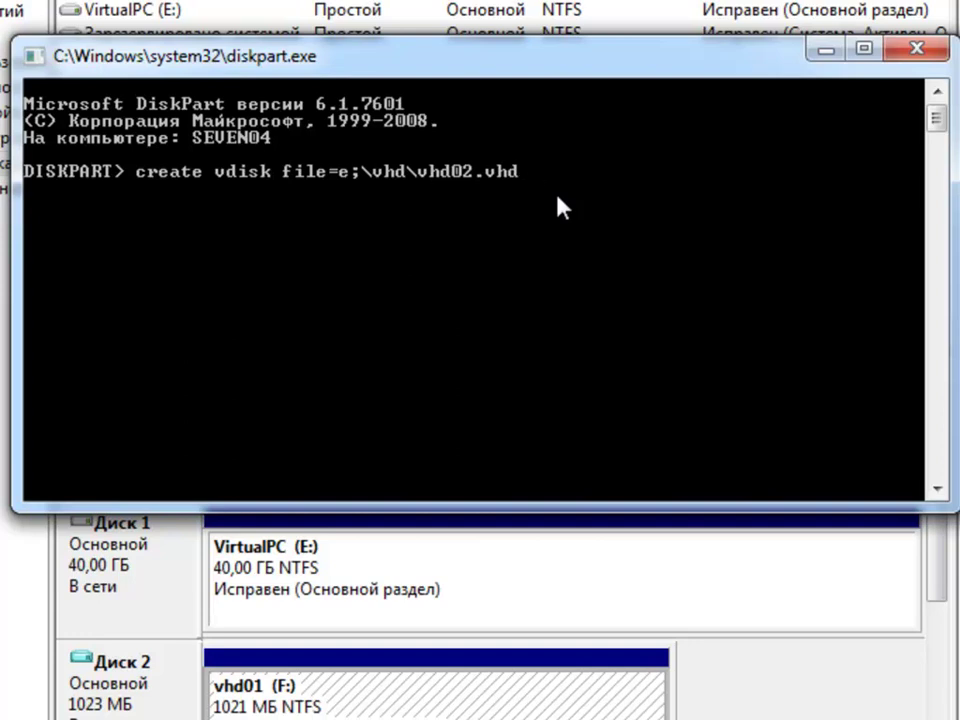
pyautogui.write(' maximum')
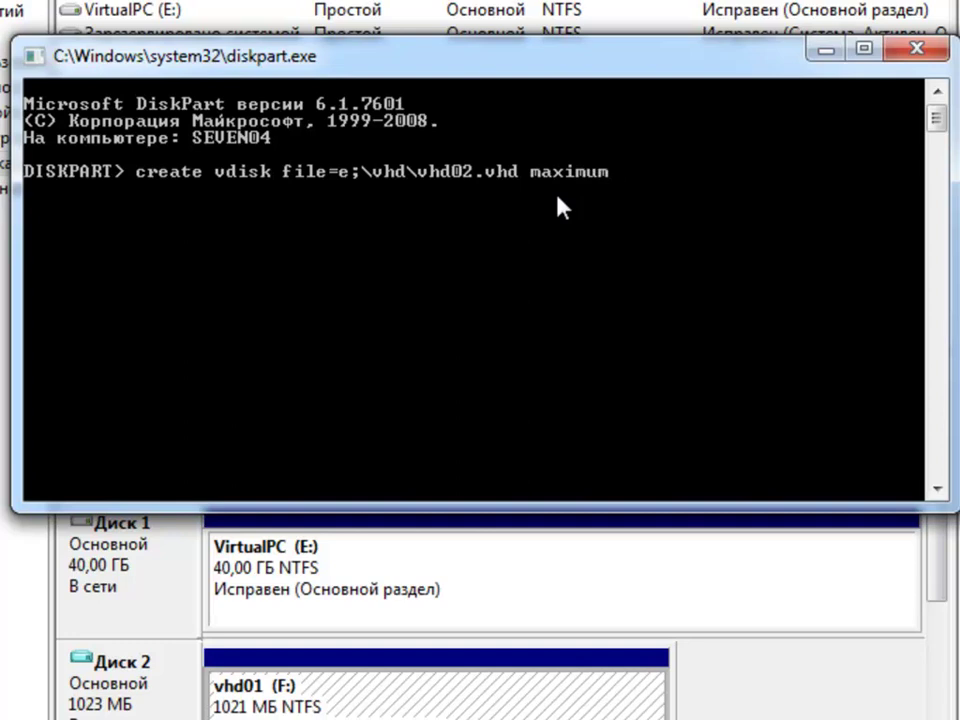
pyautogui.write('=1024')
pyautogui.press('Return')
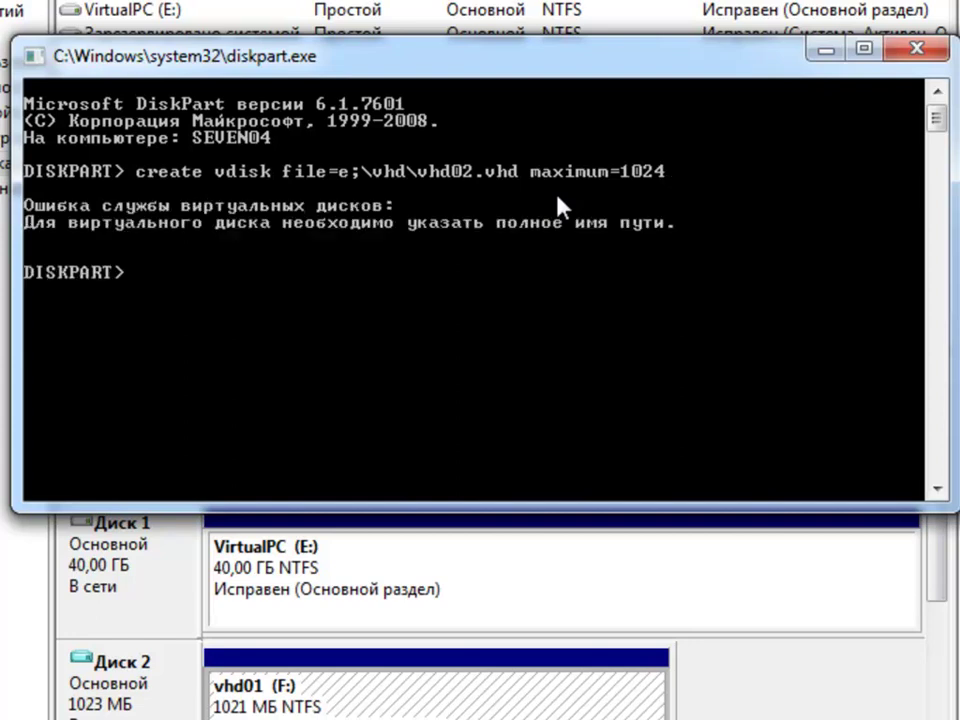
# Step: Correct the path in the previous command and run create vdisk file=e:\vhd\vhd02.vhd maximum=1024
pyautogui.press('Up')
pyautogui.press('Left')
pyautogui.press('Left')
pyautogui.press('Left')
pyautogui.press('Left')
pyautogui.press('Left')
pyautogui.press('Left')
pyautogui.press('Left')
pyautogui.press('Left')
pyautogui.press('Left')
pyautogui.press('Left')
pyautogui.press('Left')
pyautogui.press('Left')
pyautogui.press('Left')
pyautogui.press('Left')
pyautogui.press('Left')
pyautogui.press('Left')
pyautogui.press('Left')
pyautogui.press('Left')
pyautogui.press('Left')
pyautogui.press('Left')
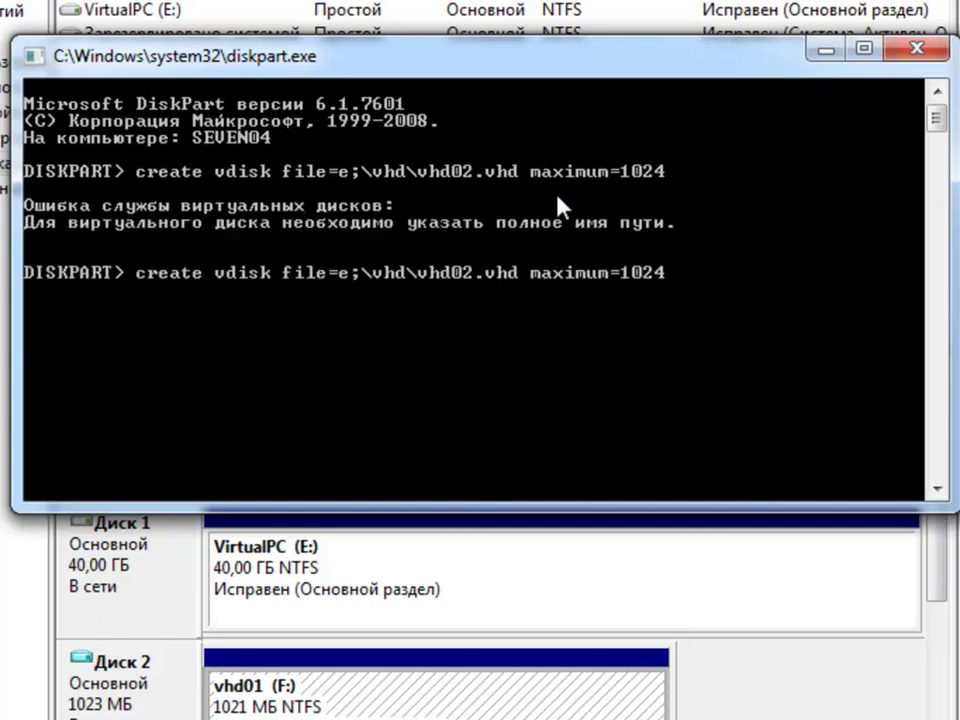
pyautogui.press('BackSpace')
pyautogui.write(':')
pyautogui.press('Return')
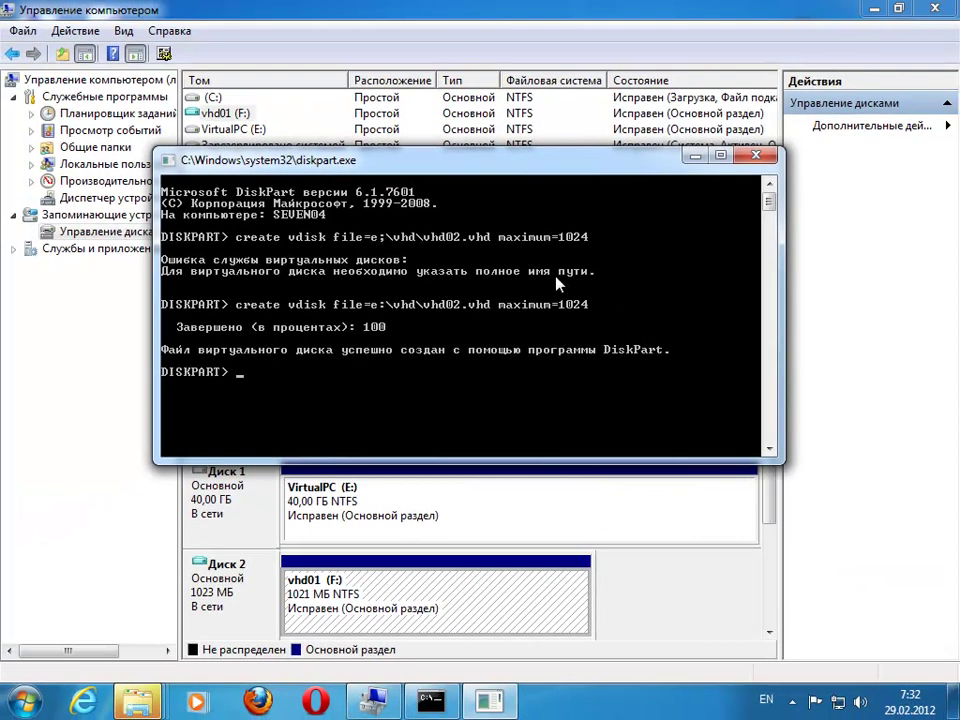
# Step: Check the vhd02 file in the vhd folder on VirtualPC (E:), then minimize the Explorer window
pyautogui.moveTo(137, 700)
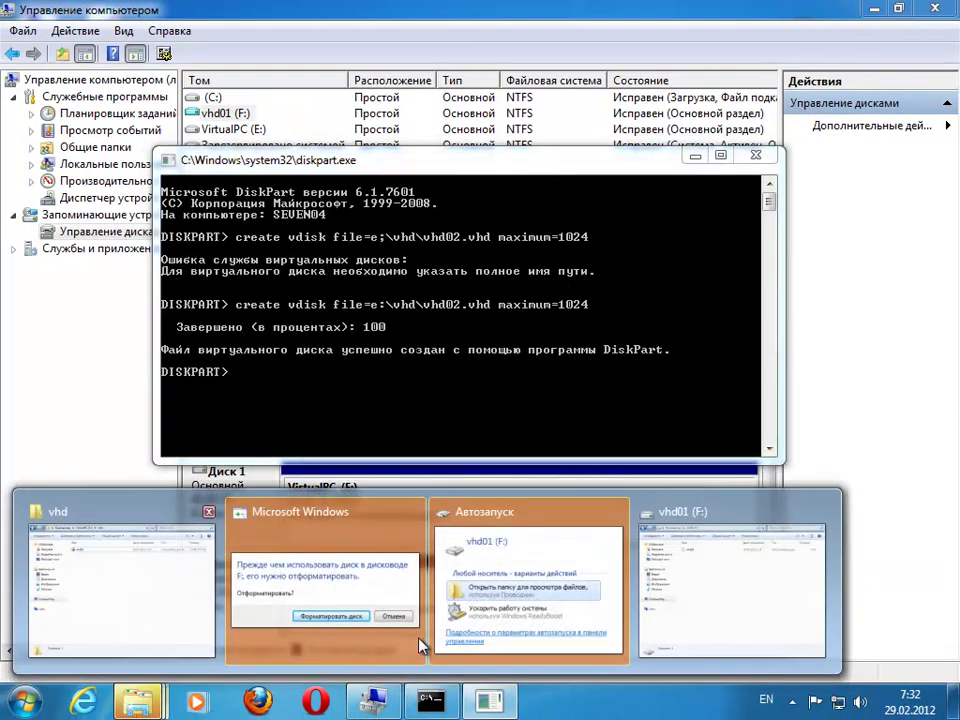
pyautogui.click(713, 610)
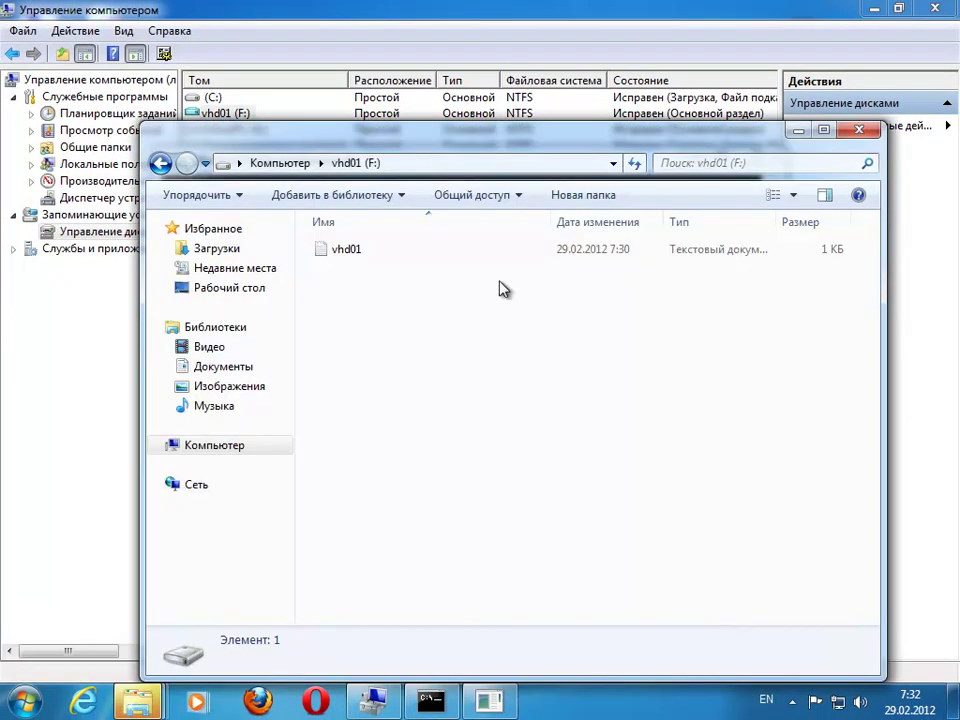
pyautogui.click(280, 163)
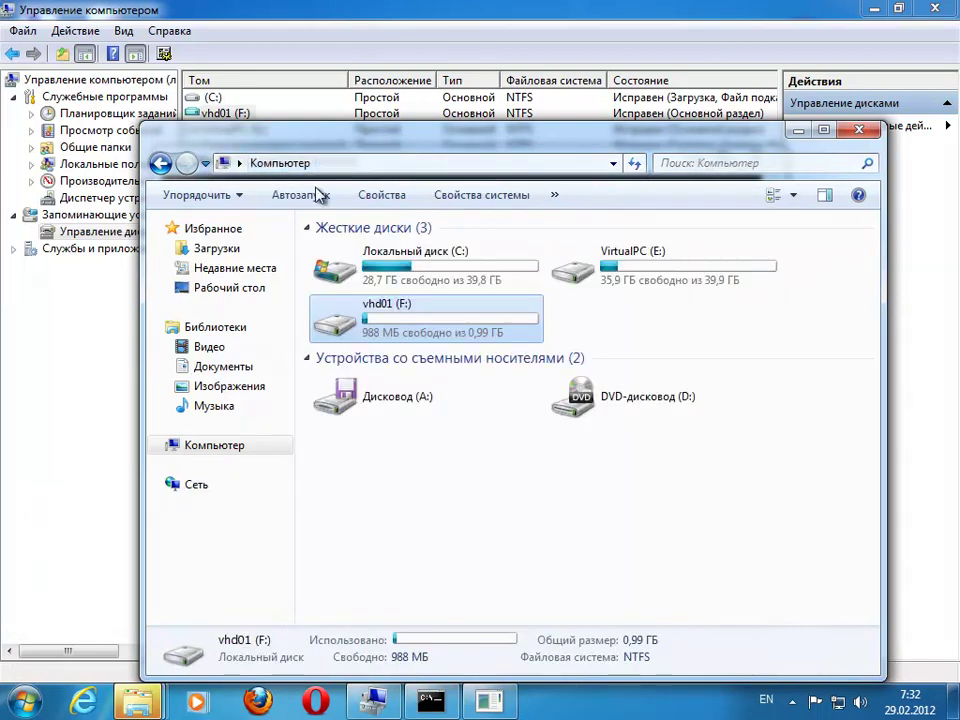
pyautogui.doubleClick(600, 281)
pyautogui.doubleClick(349, 274)
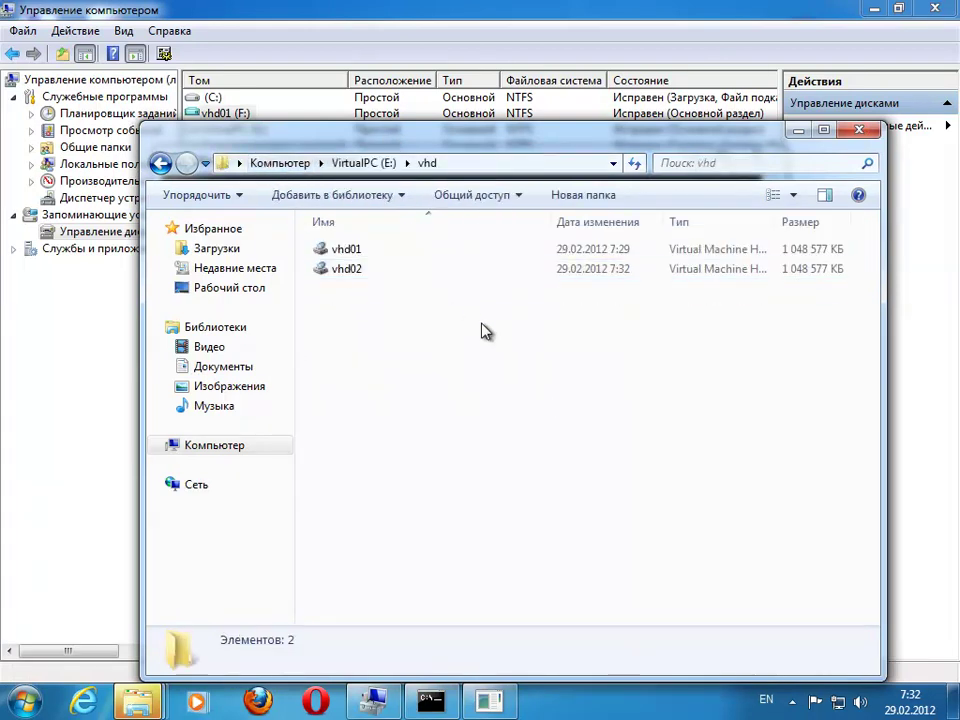
pyautogui.click(390, 270)
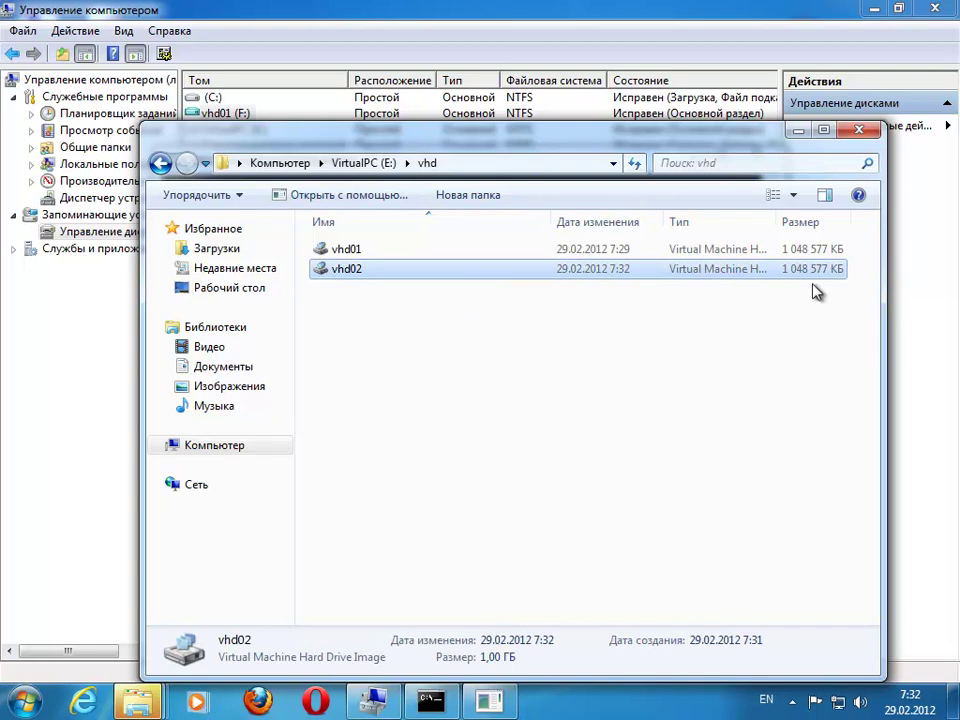
pyautogui.click(798, 130)
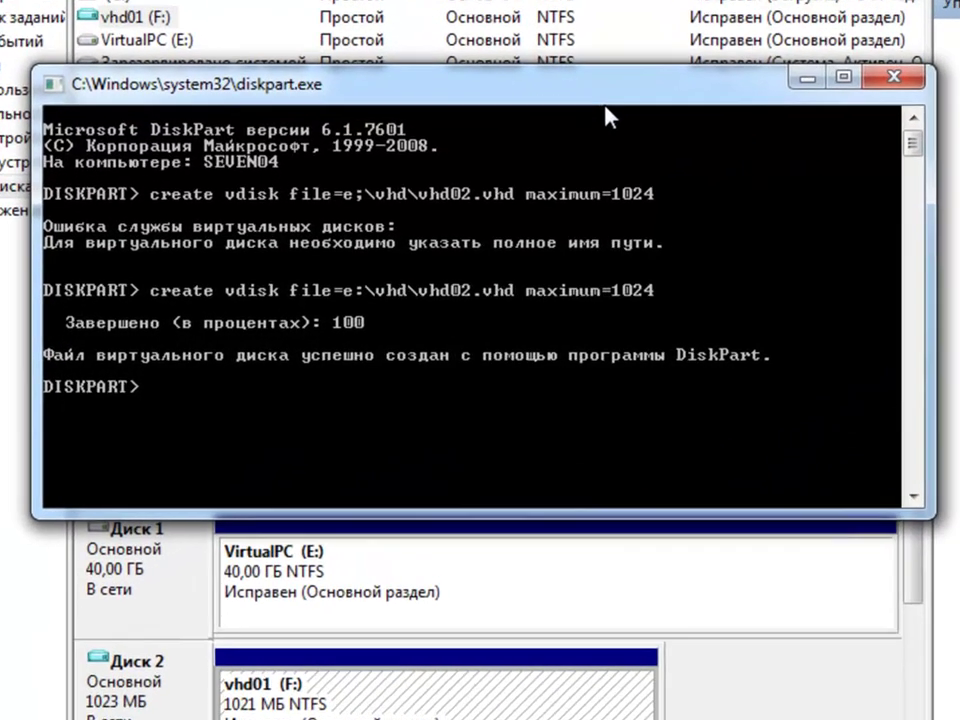
# Step: Display the DiskPart help and review its list of commands
pyautogui.write('help')
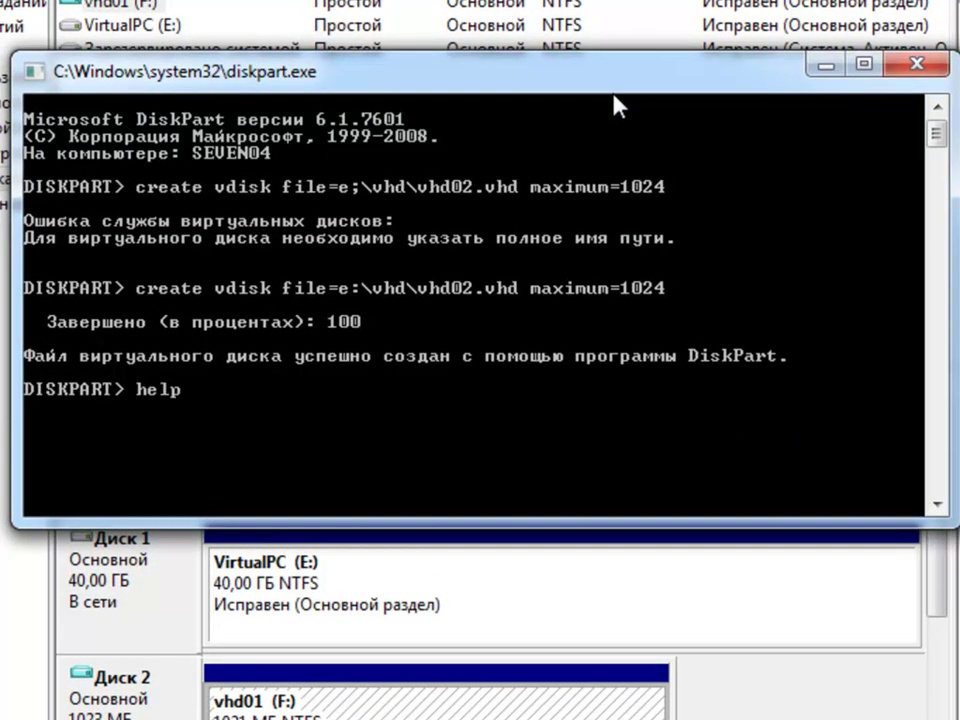
pyautogui.press('Return')
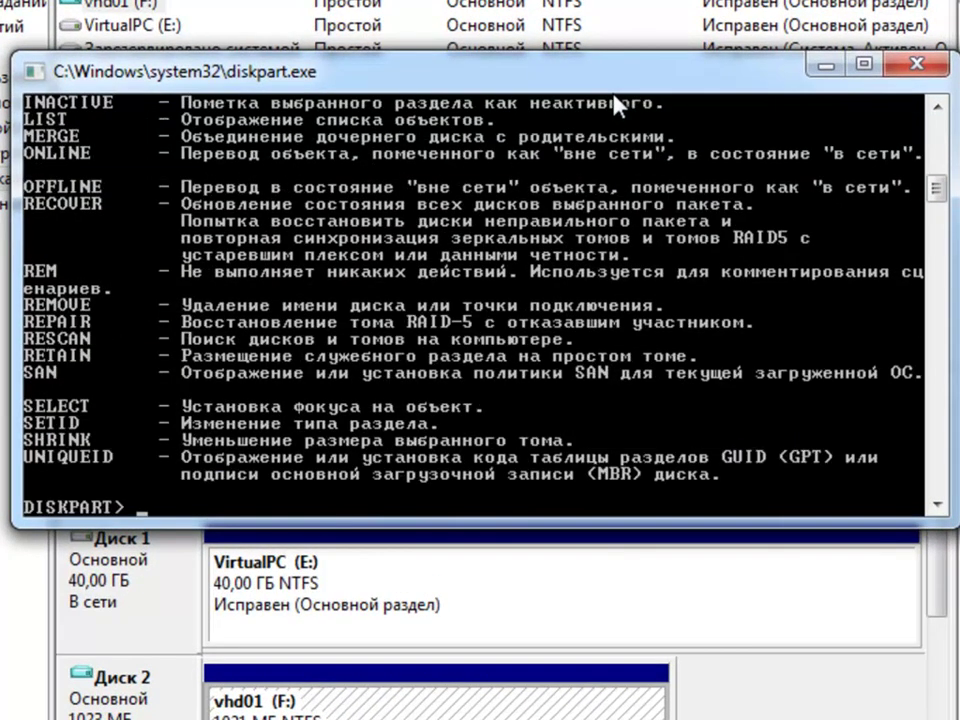
pyautogui.moveTo(934, 190)
pyautogui.mouseDown()
pyautogui.moveTo(936, 160)
pyautogui.moveTo(936, 214)
pyautogui.moveTo(935, 200)
pyautogui.mouseUp()
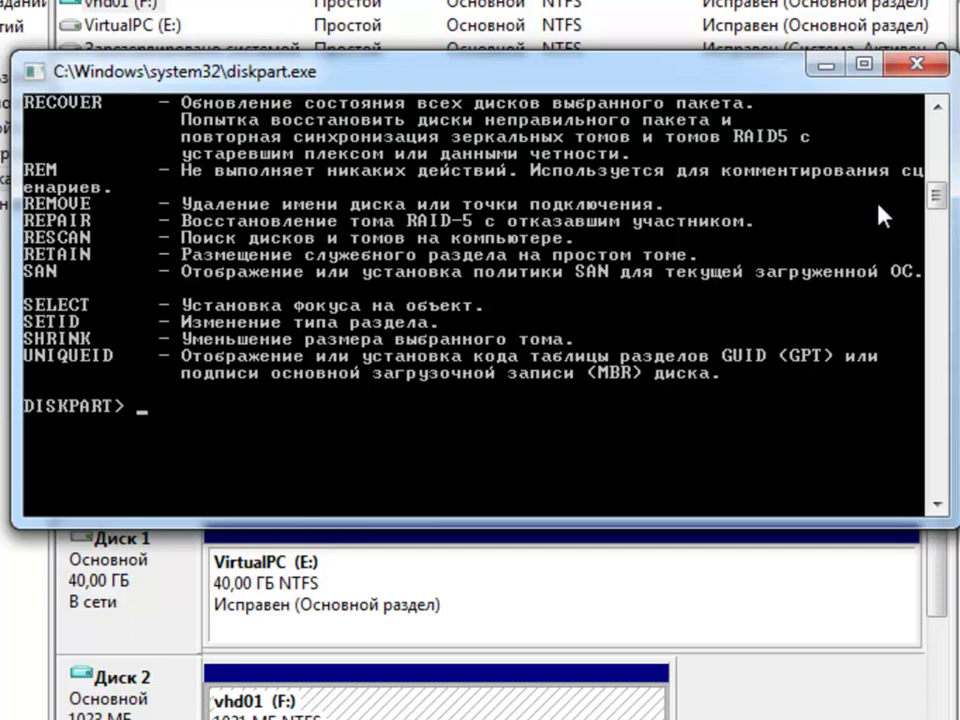
# Step: Select the virtual disk in DiskPart with select vdisk file=e:\vhd\vhd02.vhd
pyautogui.write('select')
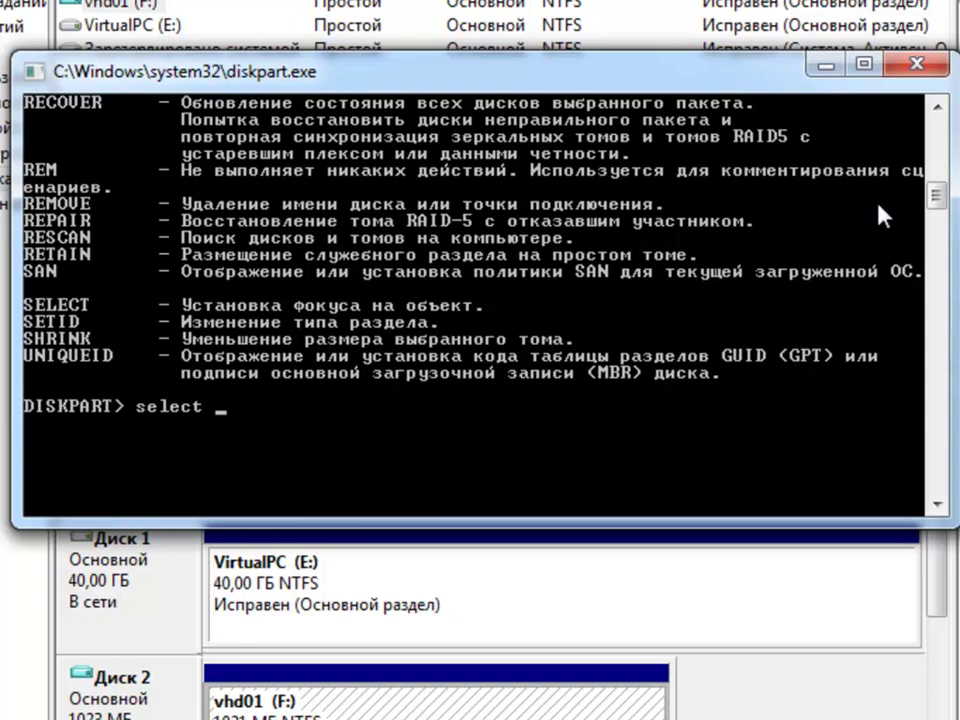
pyautogui.write(' vdisk')
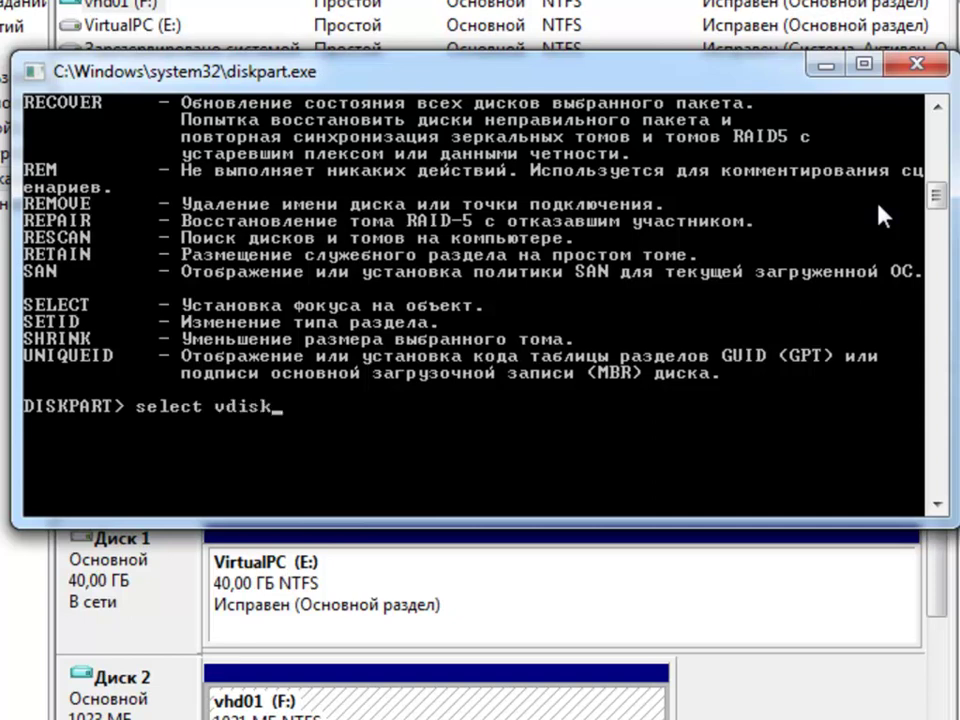
pyautogui.write(' file')
pyautogui.press('BackSpace')
pyautogui.write('=e:')
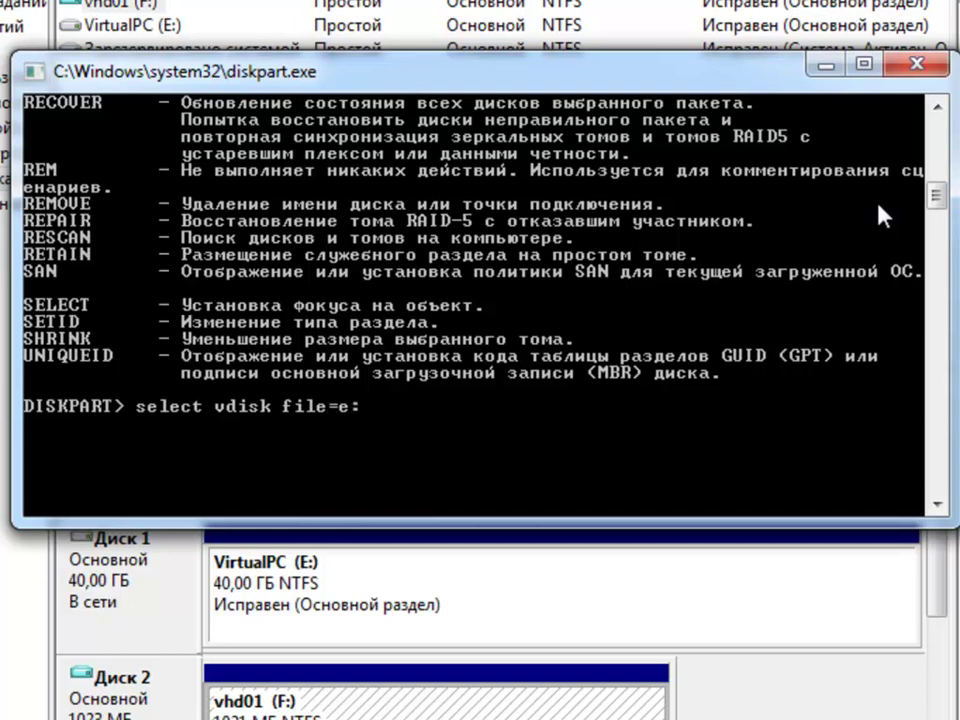
pyautogui.write('\\vhd\\vhd02.vhd')
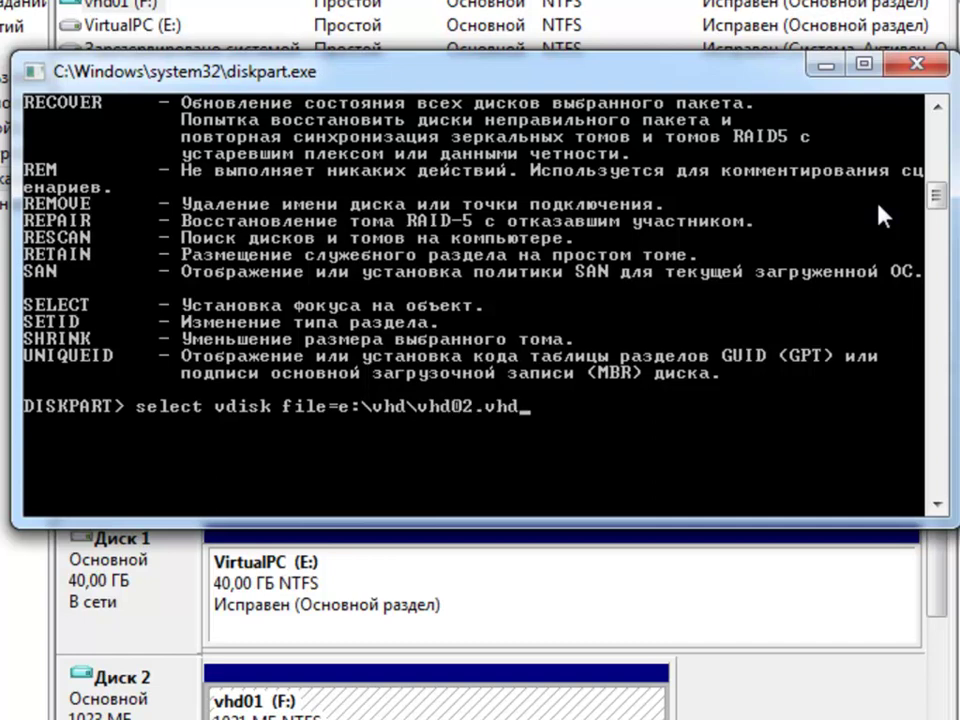
pyautogui.press('Return')
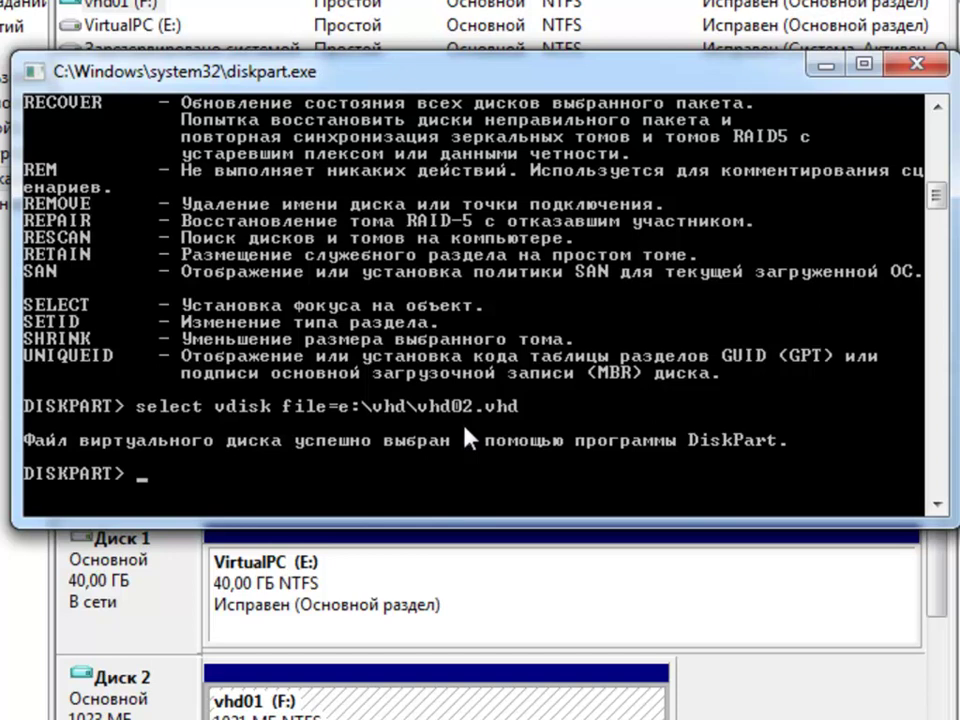
# Step: Run attach vdisk for the selected virtual disk and check the new disk in Disk Management
pyautogui.write('attach vdisk')
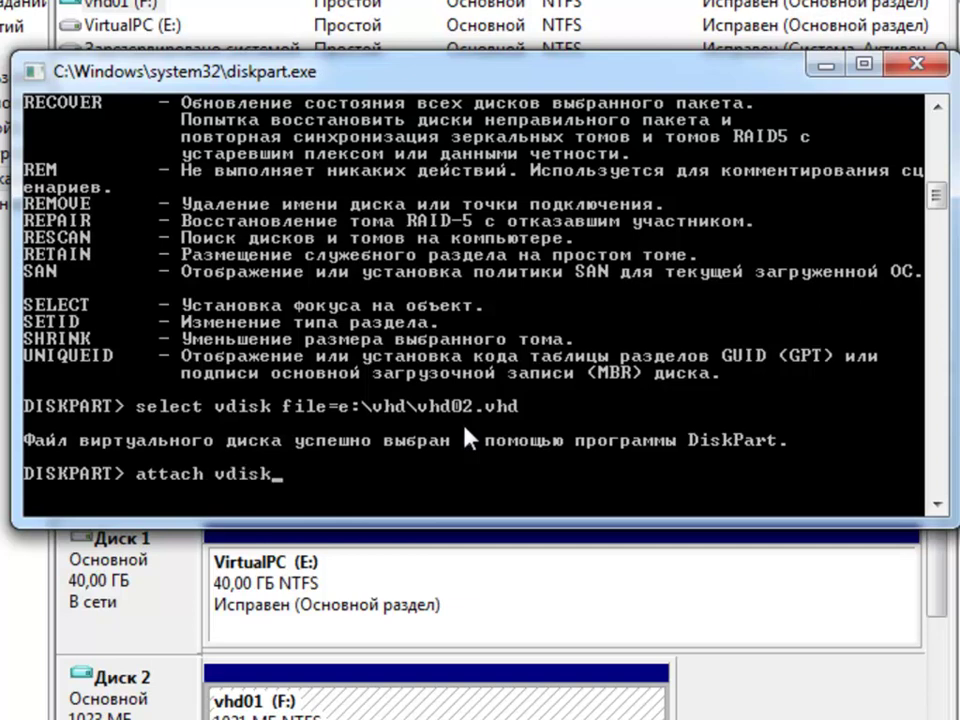
pyautogui.press('Return')
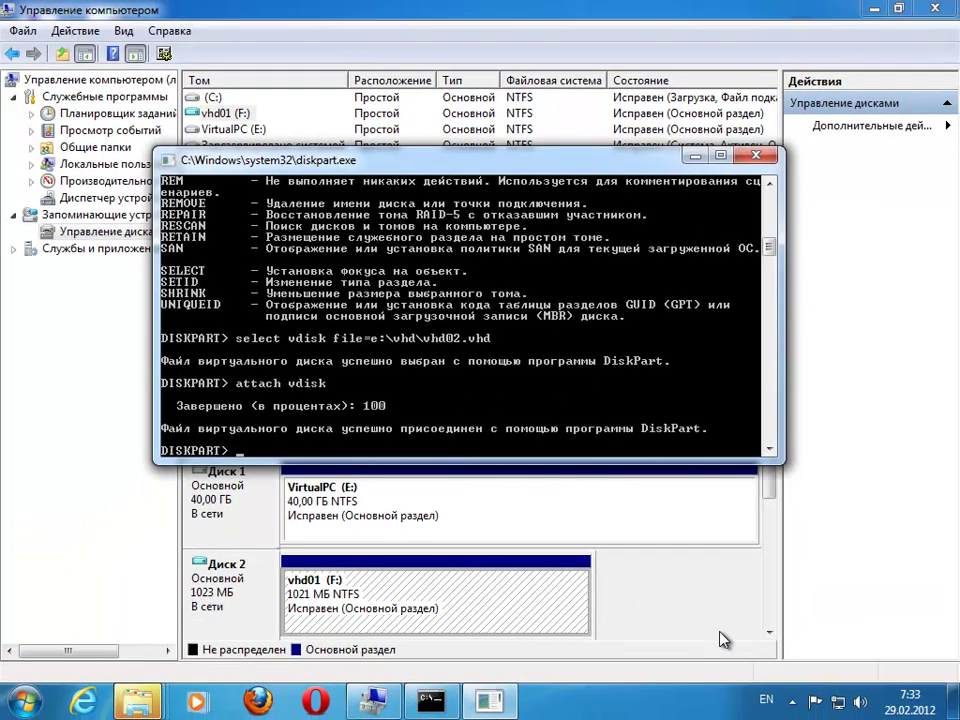
pyautogui.click(890, 565)
pyautogui.click(769, 632)
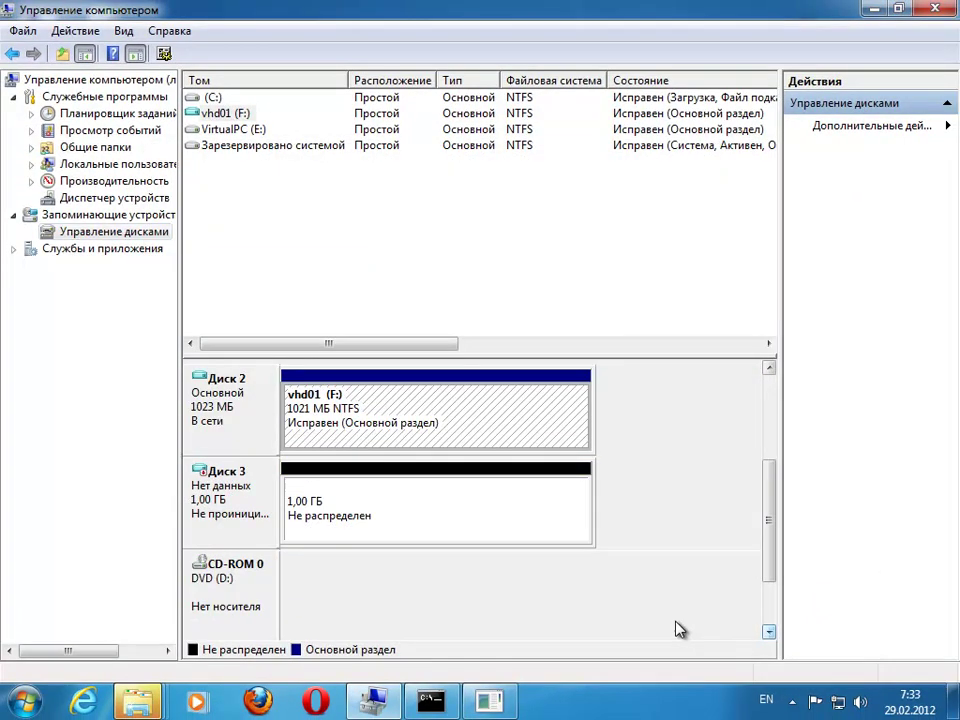
# Step: Return to the DiskPart console and run create partition primary on the attached virtual disk
pyautogui.click(430, 700)
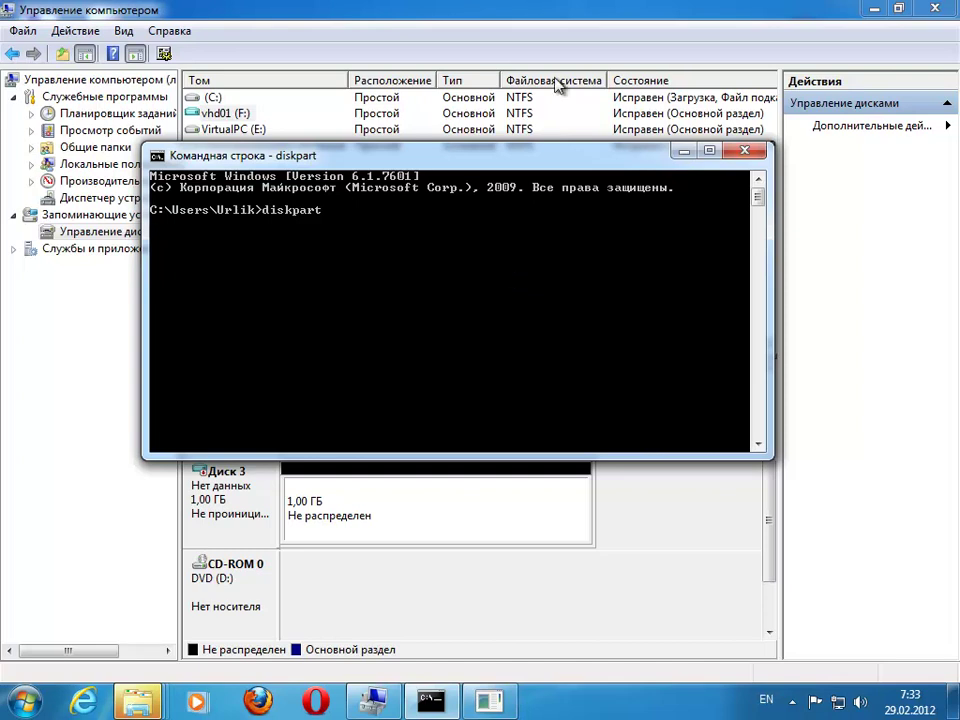
pyautogui.click(684, 150)
pyautogui.click(430, 702)
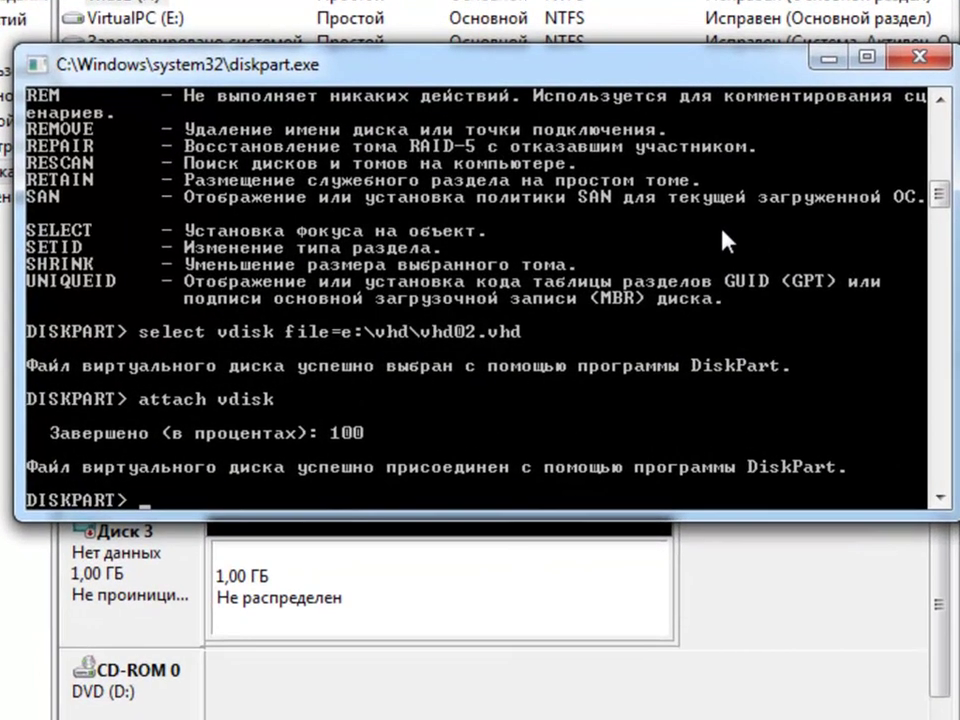
pyautogui.write('create p')
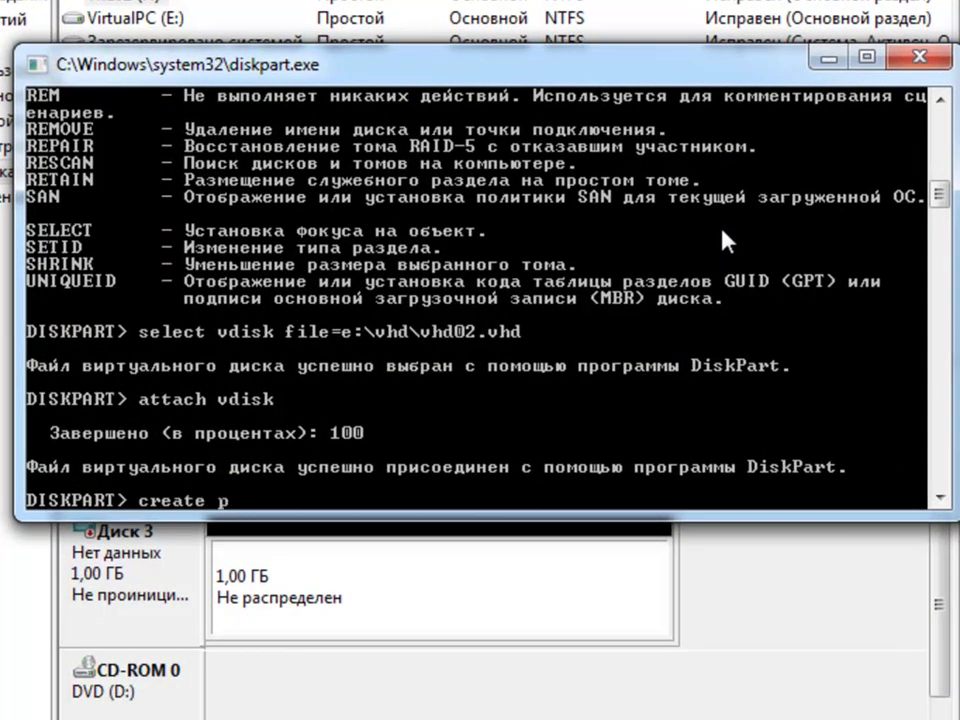
pyautogui.write('artition')
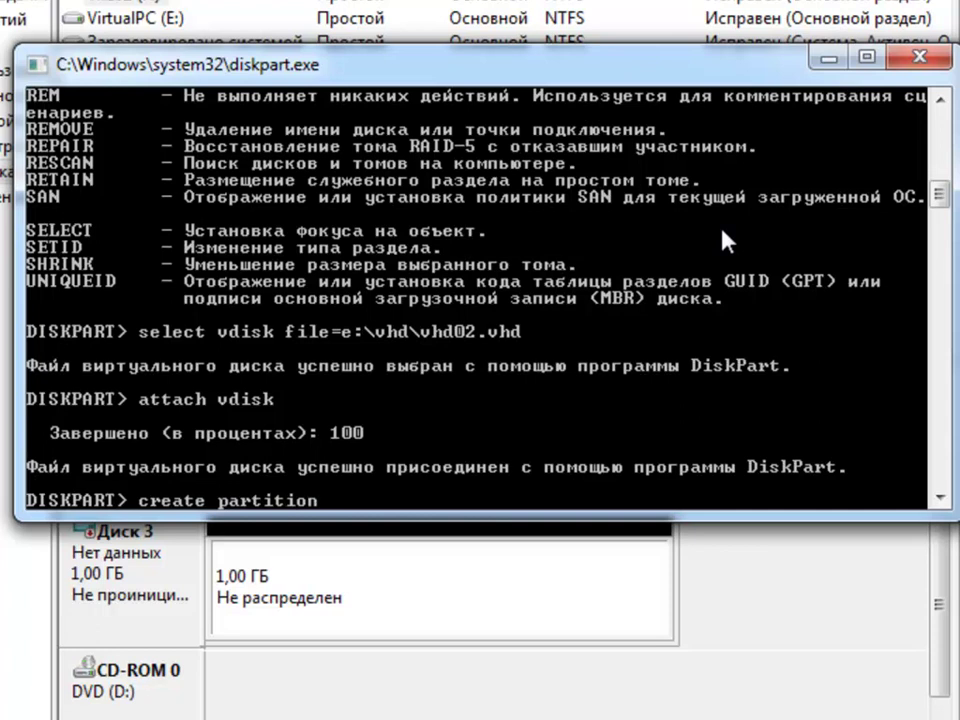
pyautogui.write(' primary')
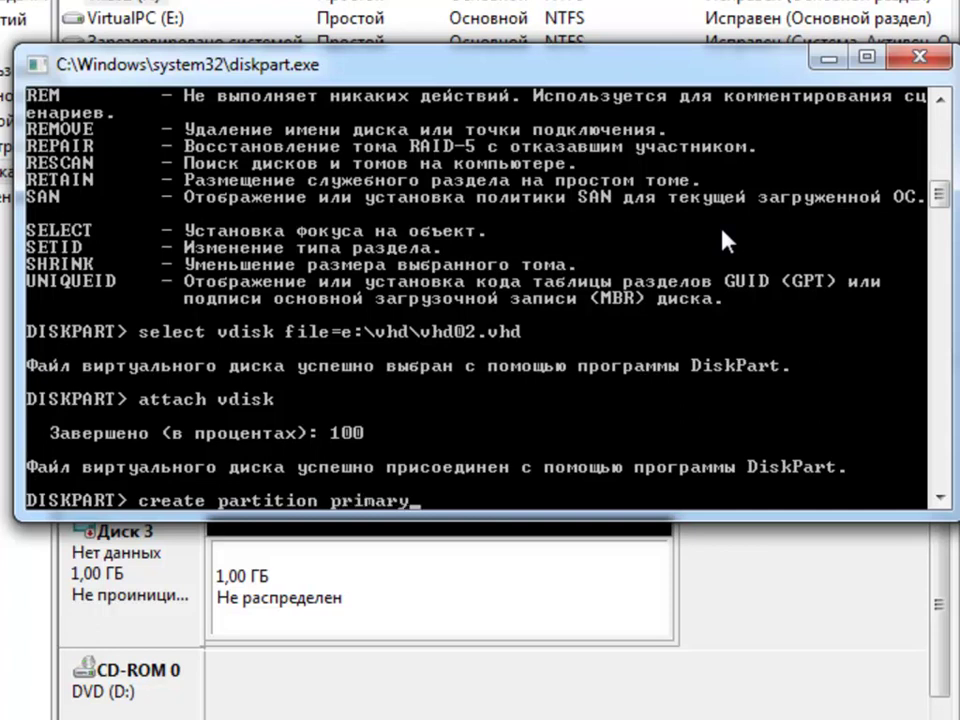
pyautogui.press('Return')
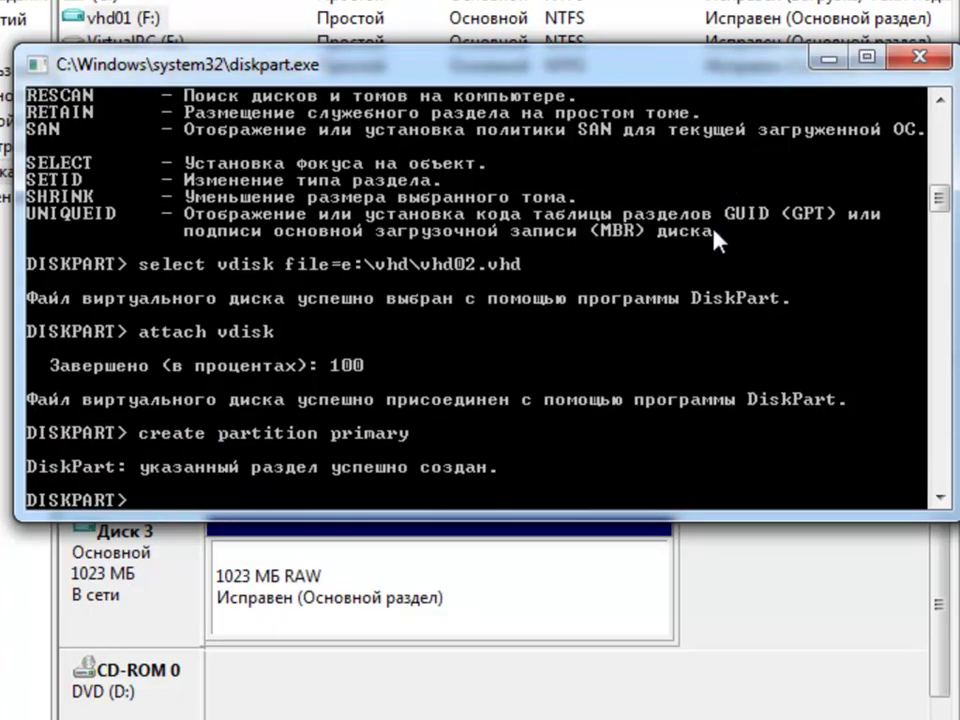
# Step: Move the DiskPart window clear of Disk 3 and run assign letter=g for the new partition
pyautogui.moveTo(548, 78); pyautogui.dragTo(528, 32)
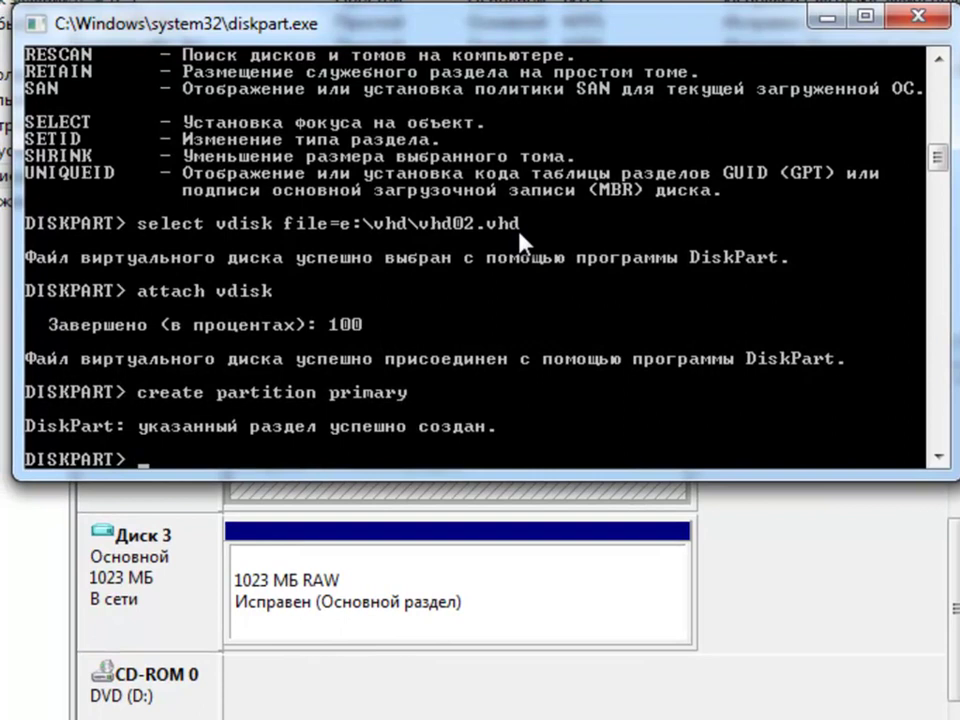
pyautogui.write('assign')
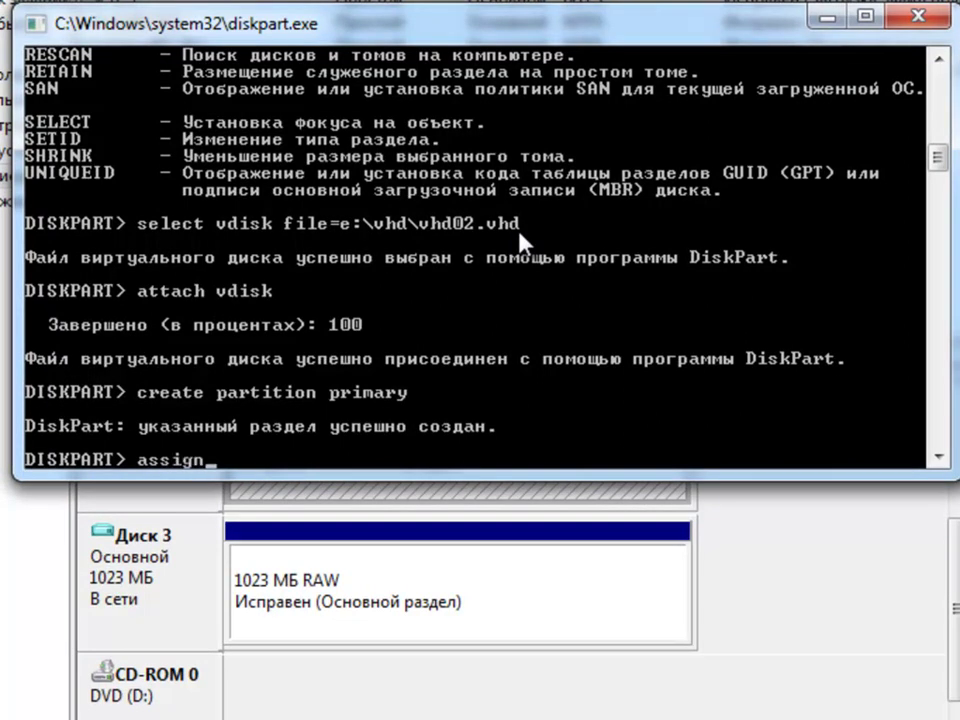
pyautogui.write(' letter=g')
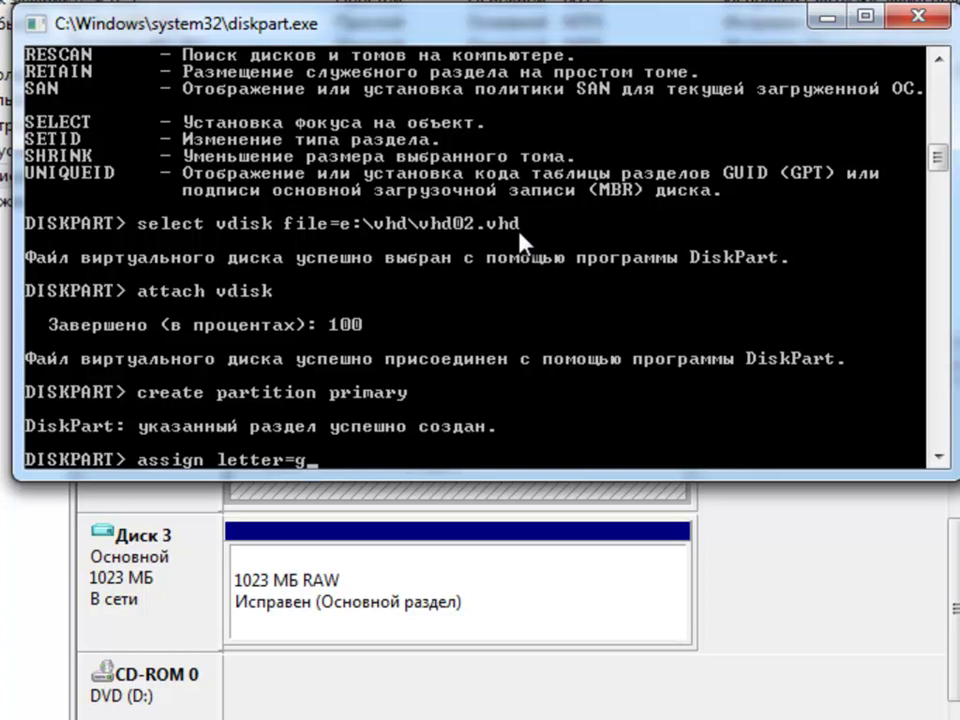
pyautogui.press('Return')
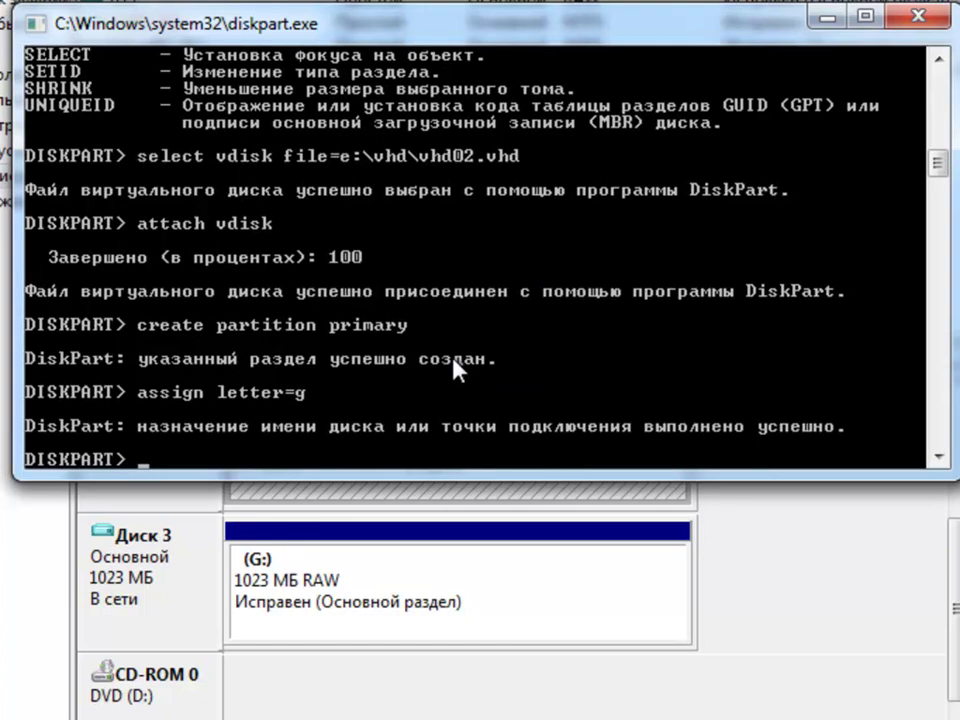
# Step: Format the partition with format fs=ntfs label=vhd02, then exit DiskPart
pyautogui.write('format')
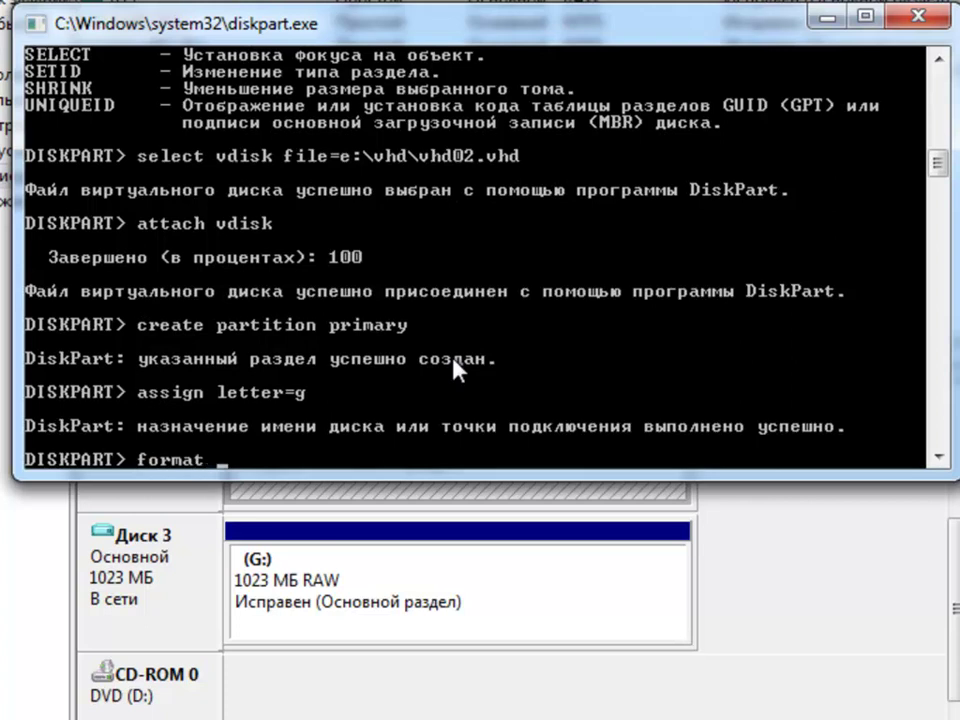
pyautogui.write(' fs=ntfs')
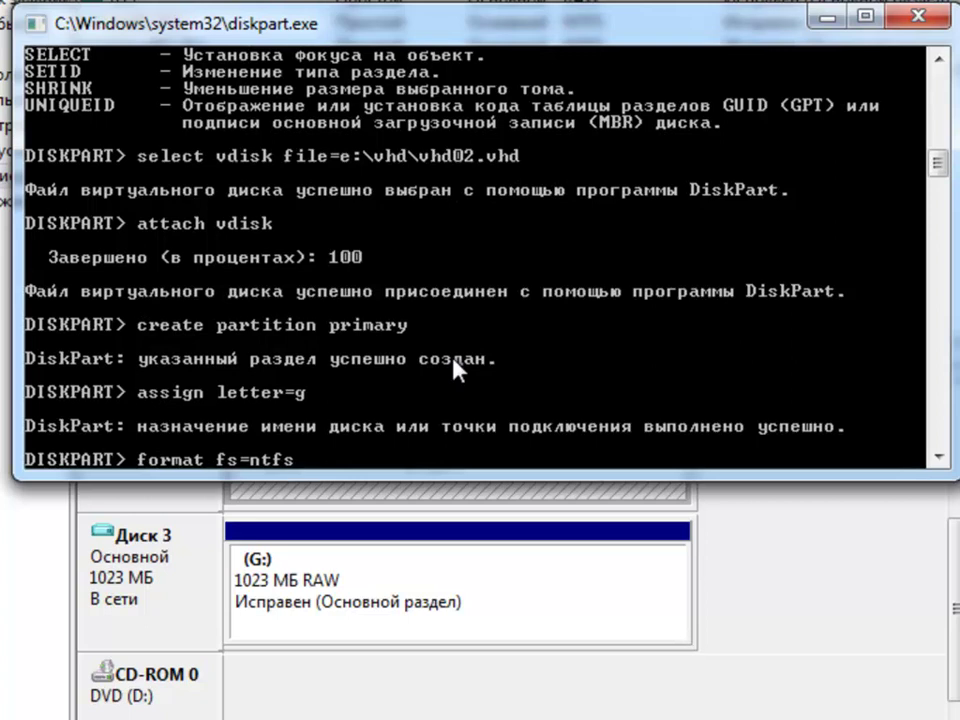
pyautogui.write(' label=vhd02')
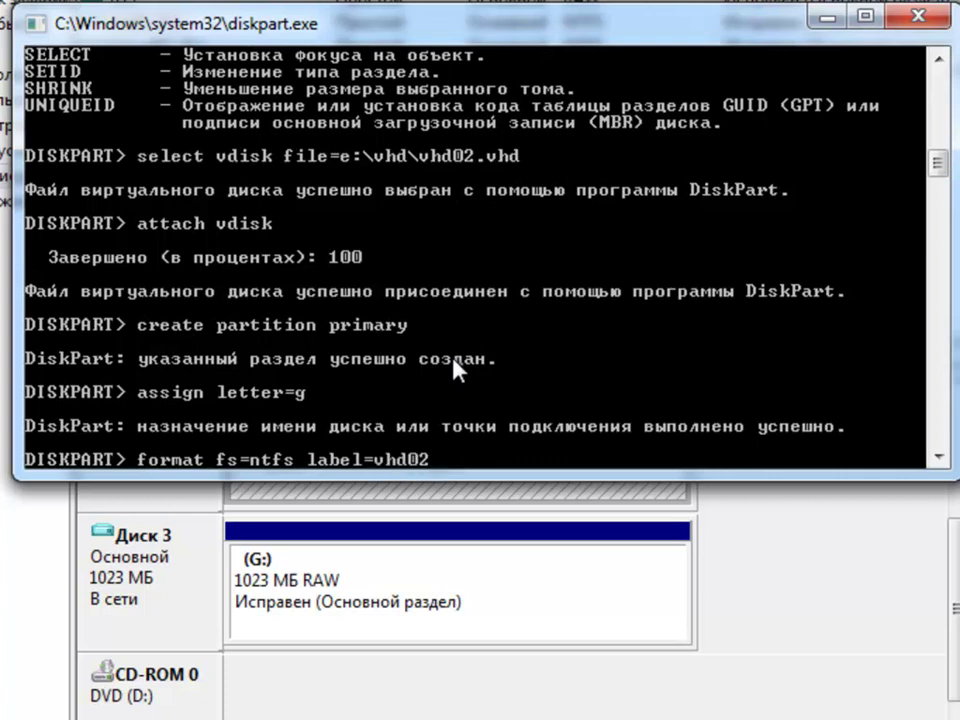
pyautogui.press('Return')
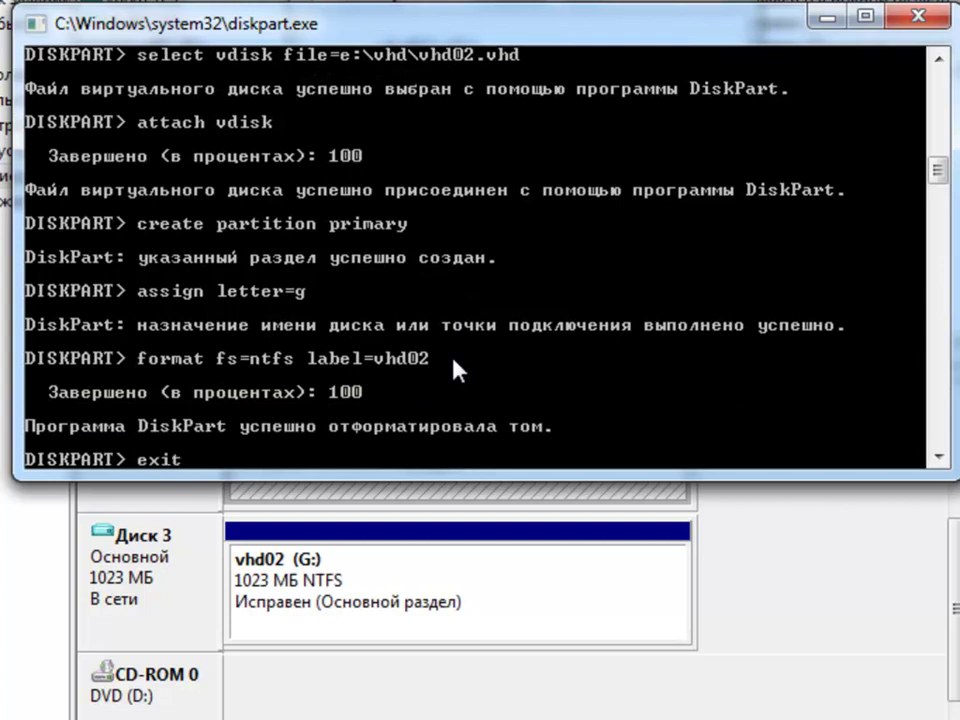
pyautogui.press('Return')
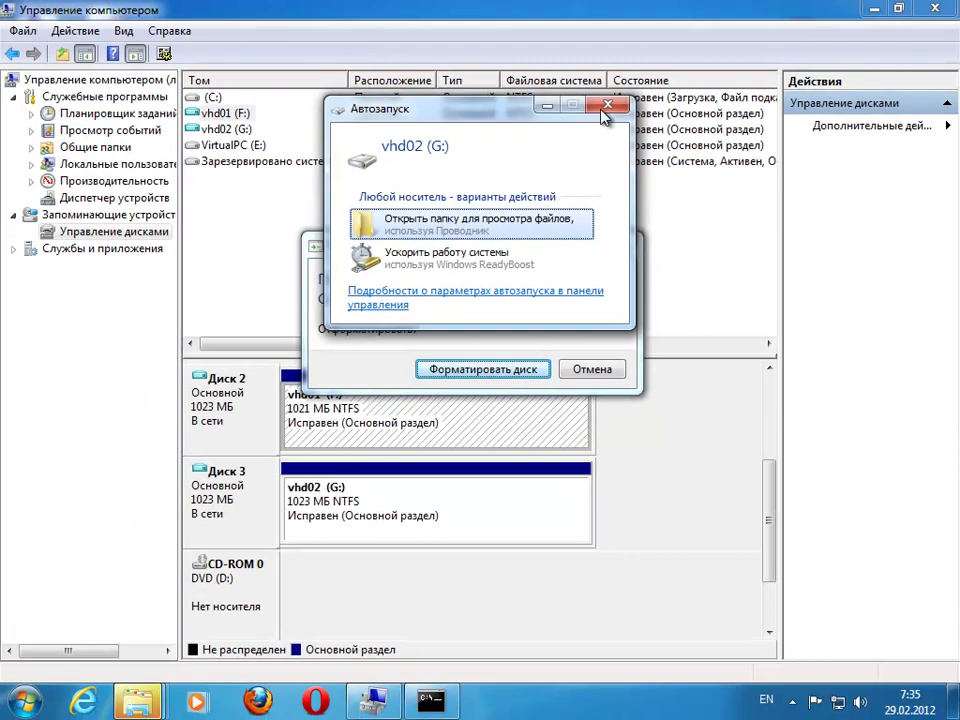
# Step: Open the vhd02 (G:) volume from the AutoPlay prompt and create a text document named vhd02 in it
pyautogui.click(463, 220)
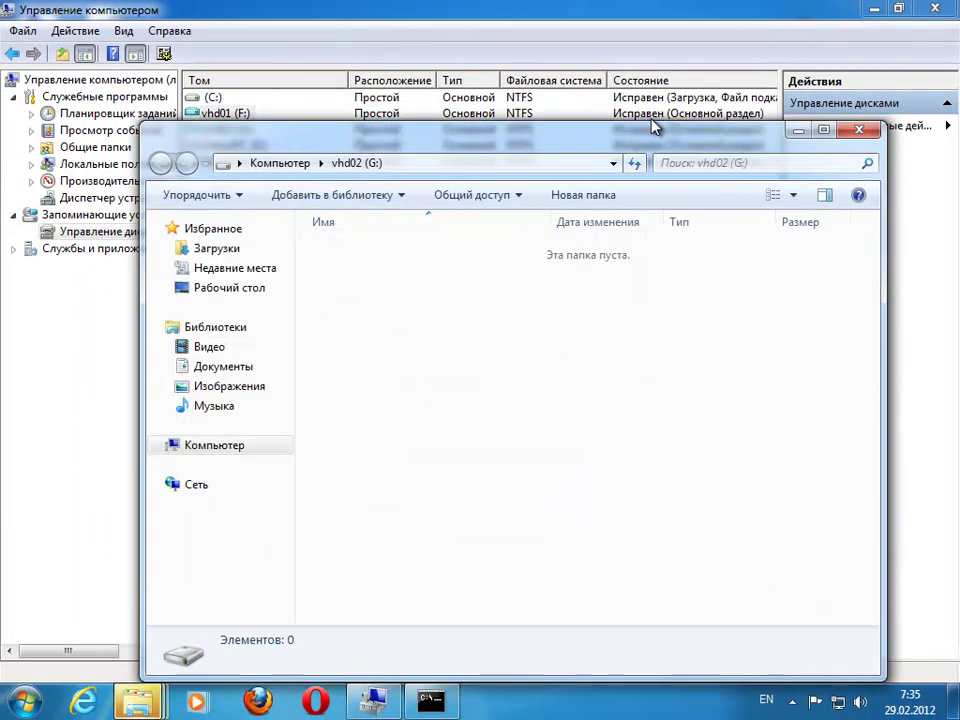
pyautogui.rightClick(391, 333)
pyautogui.moveTo(525, 560)
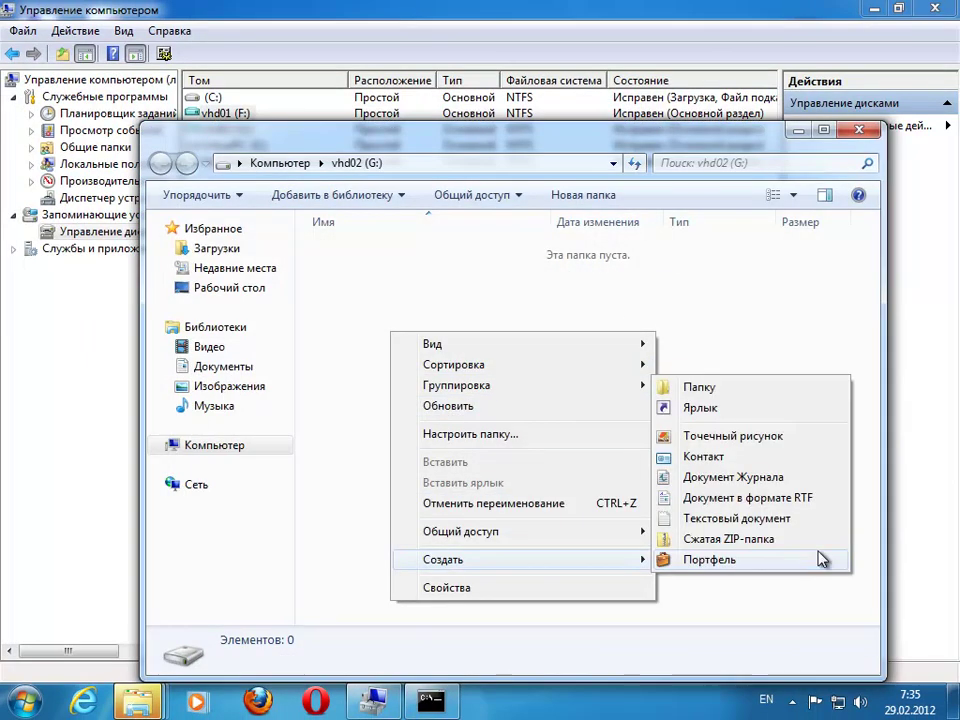
pyautogui.click(681, 518)
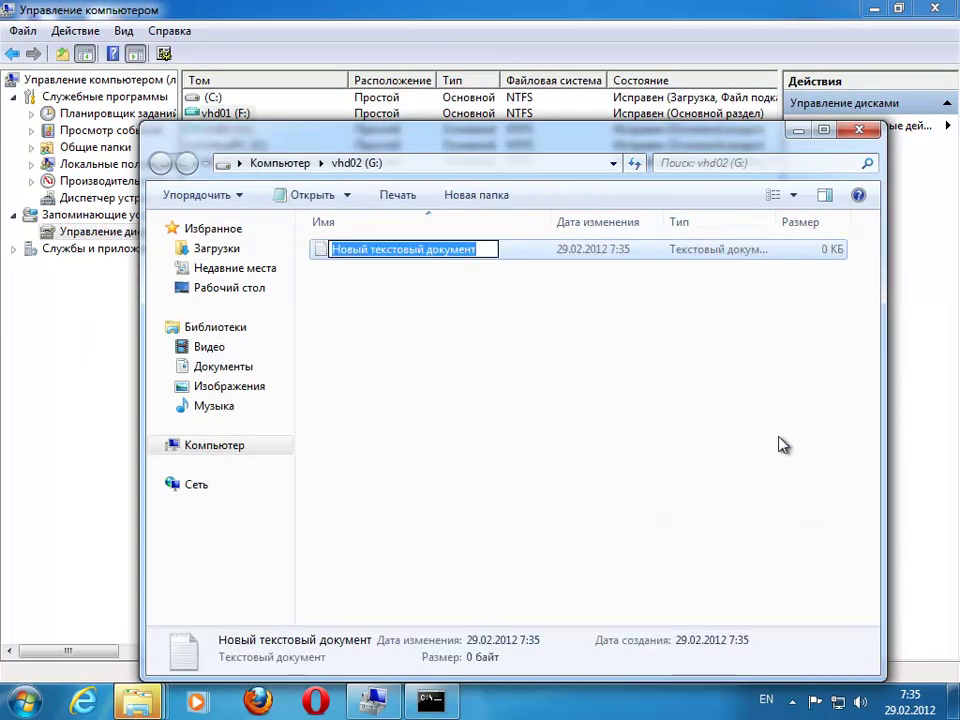
pyautogui.write('vhd02')
pyautogui.press('Return')
# Step: Open the vhd02 text document, write "Create by DISKPART.EXE", save it and close Notepad
pyautogui.press('Return')
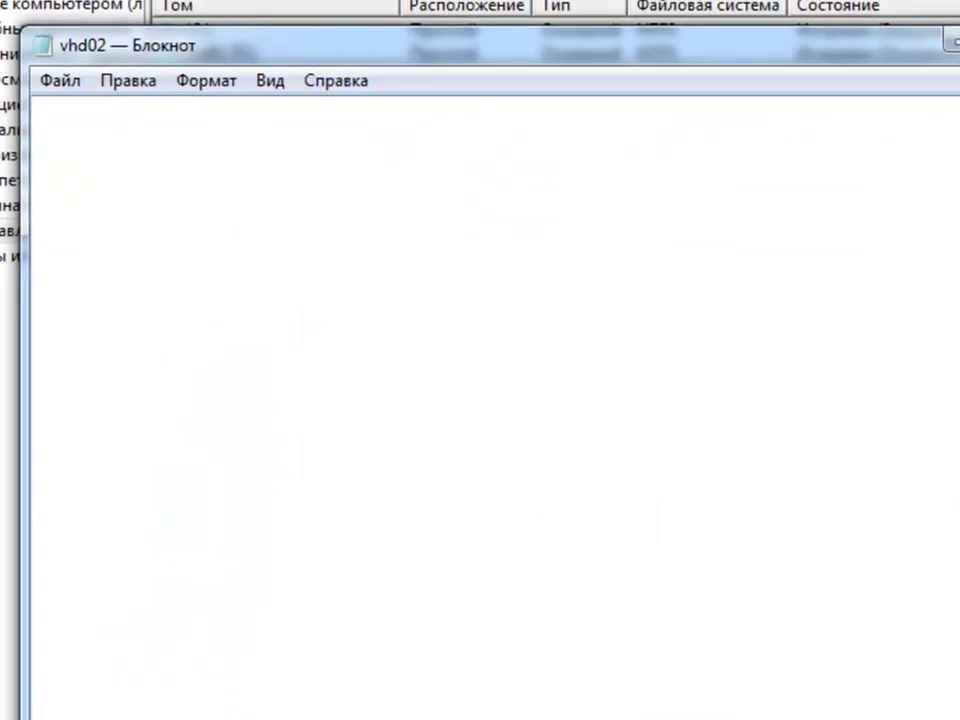
pyautogui.write('Create ')
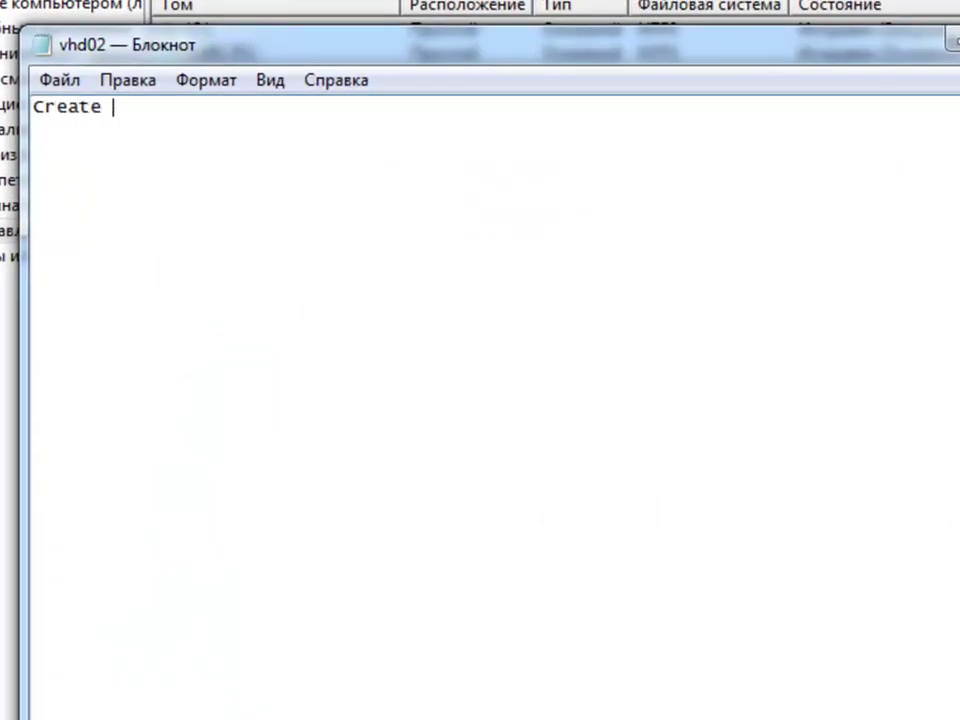
pyautogui.write('by DISKPA')
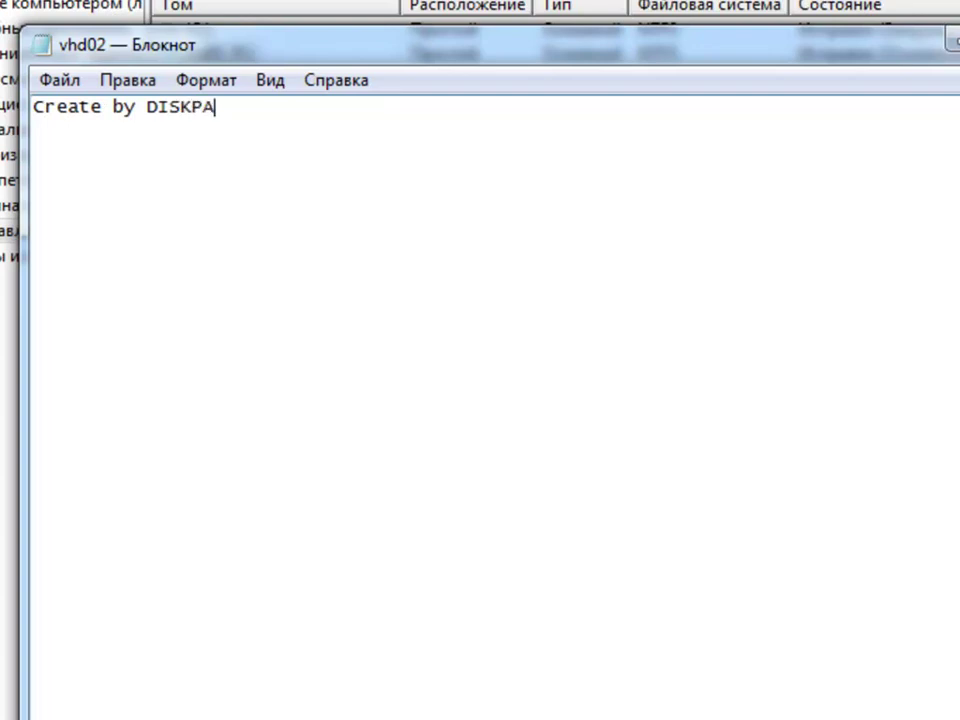
pyautogui.write('RT.EXE')
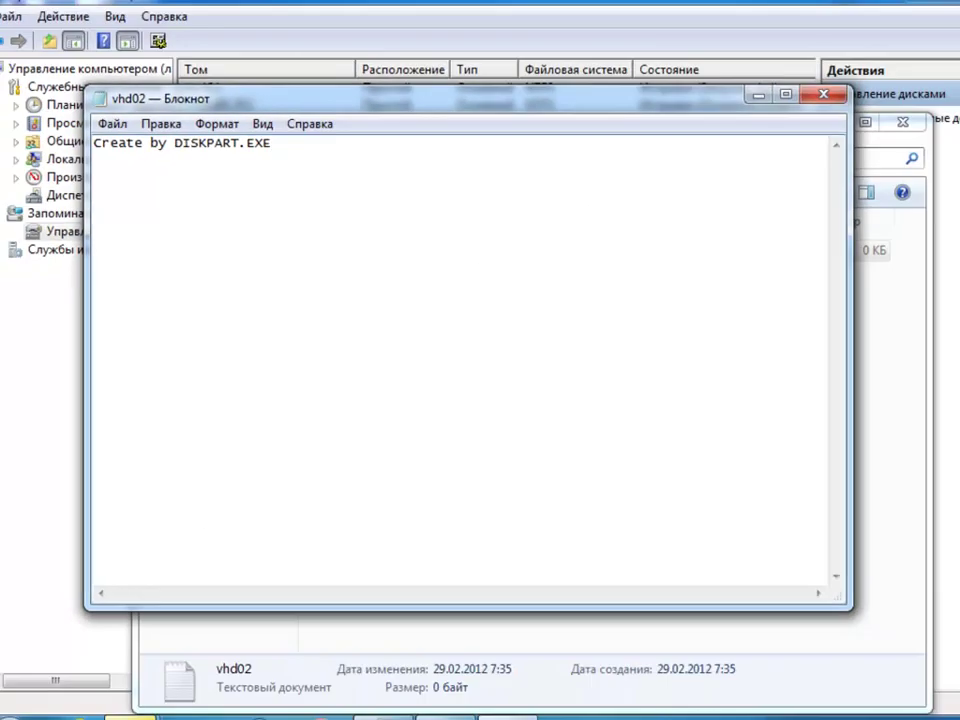
pyautogui.click(59, 80)
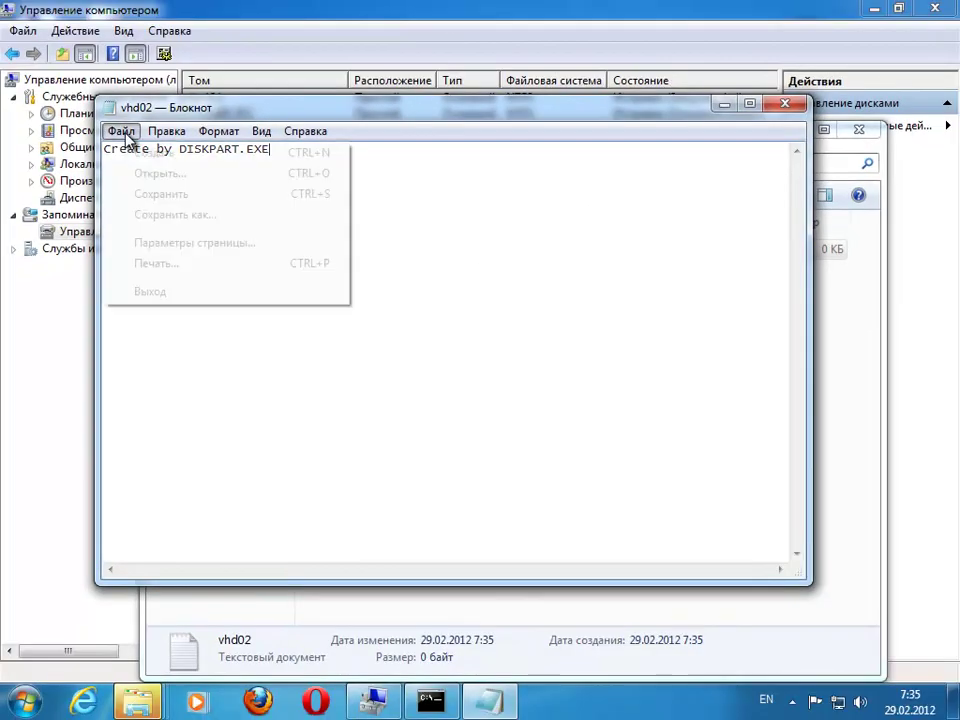
pyautogui.click(158, 195)
pyautogui.click(785, 103)
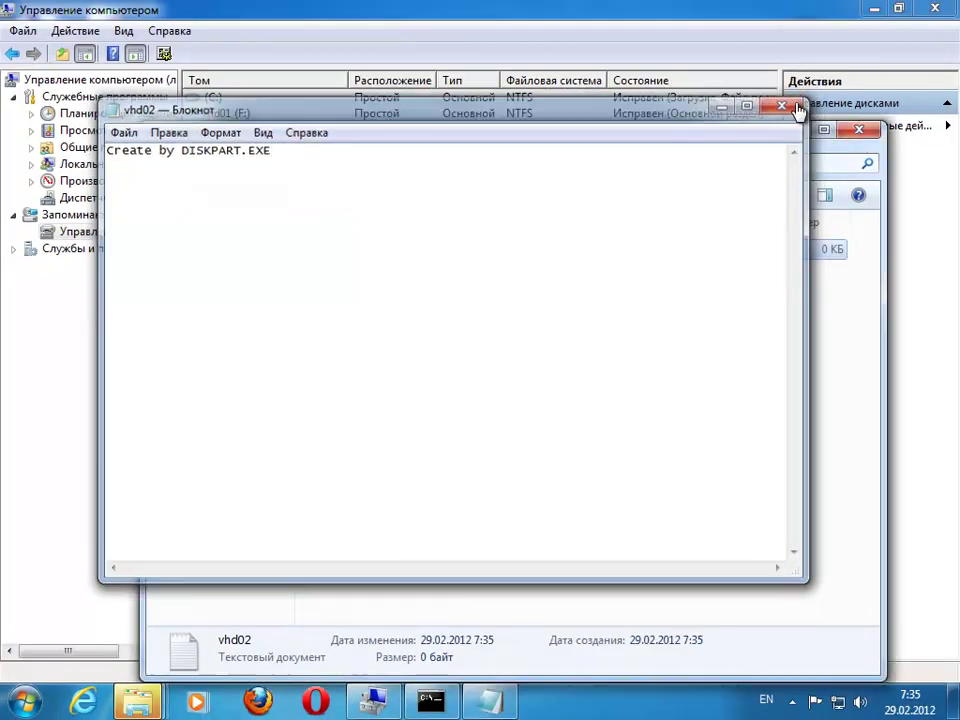
# Step: Close the vhd02 (G:) Explorer window and dismiss the prompt to format drive G: without formatting
pyautogui.click(858, 130)
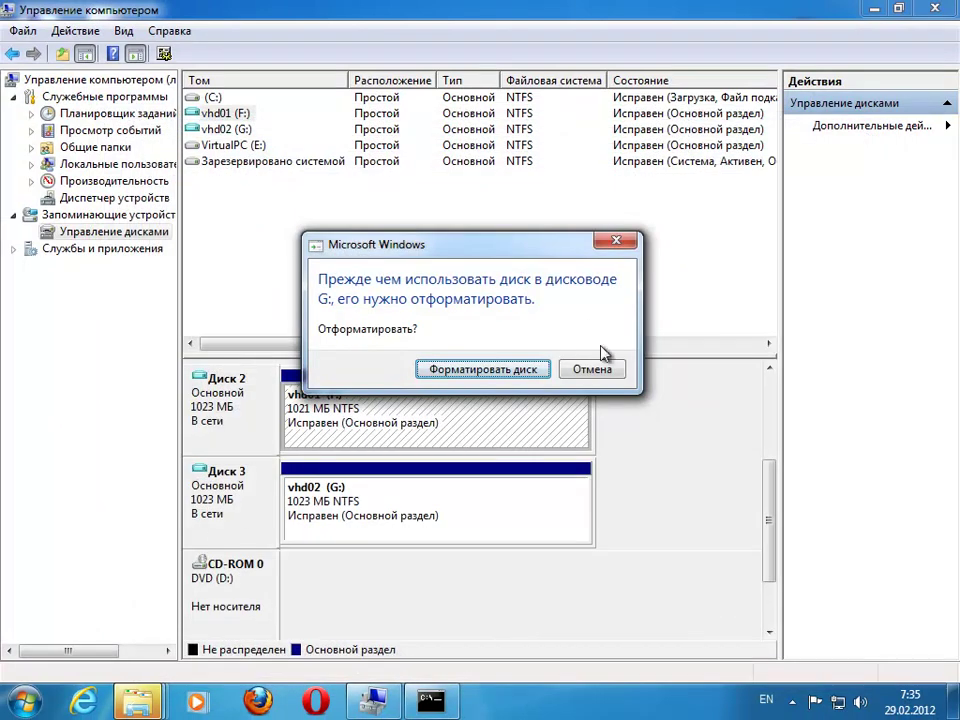
pyautogui.click(625, 250)
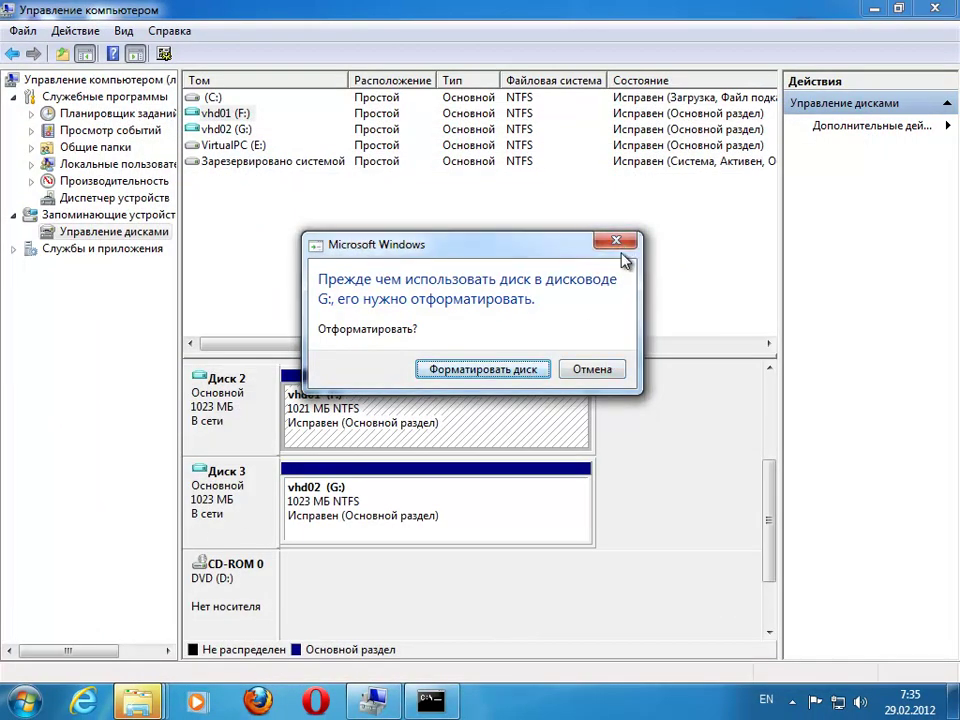
pyautogui.click(617, 242)
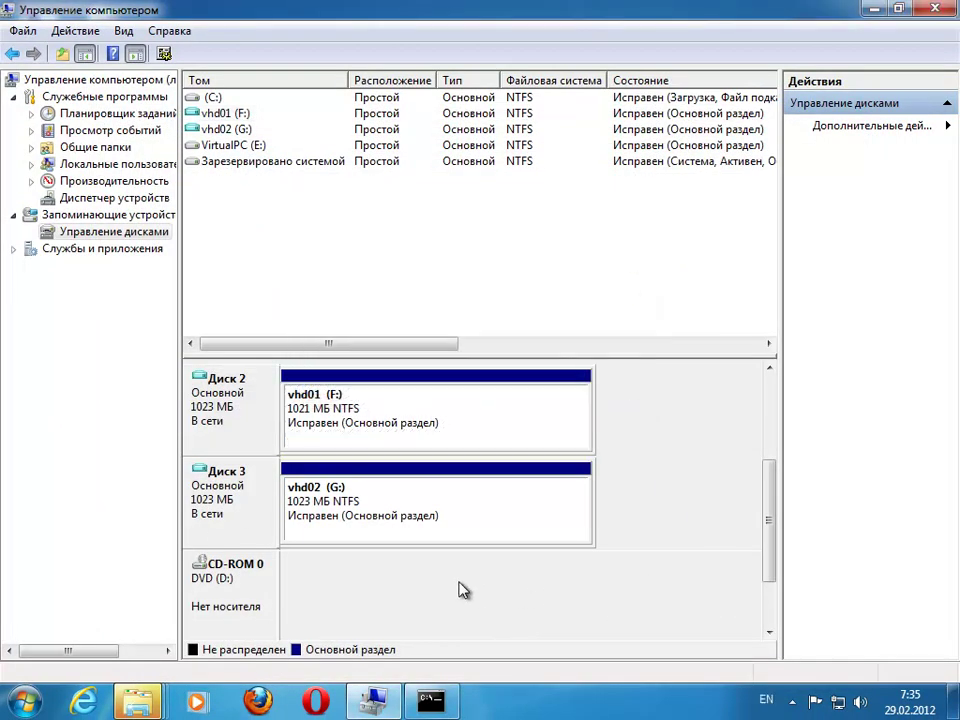
# Step: Detach the vhd01 and vhd02 virtual disks without deleting their files, then close Computer Management and decline formatting drive F:
pyautogui.rightClick(253, 410)
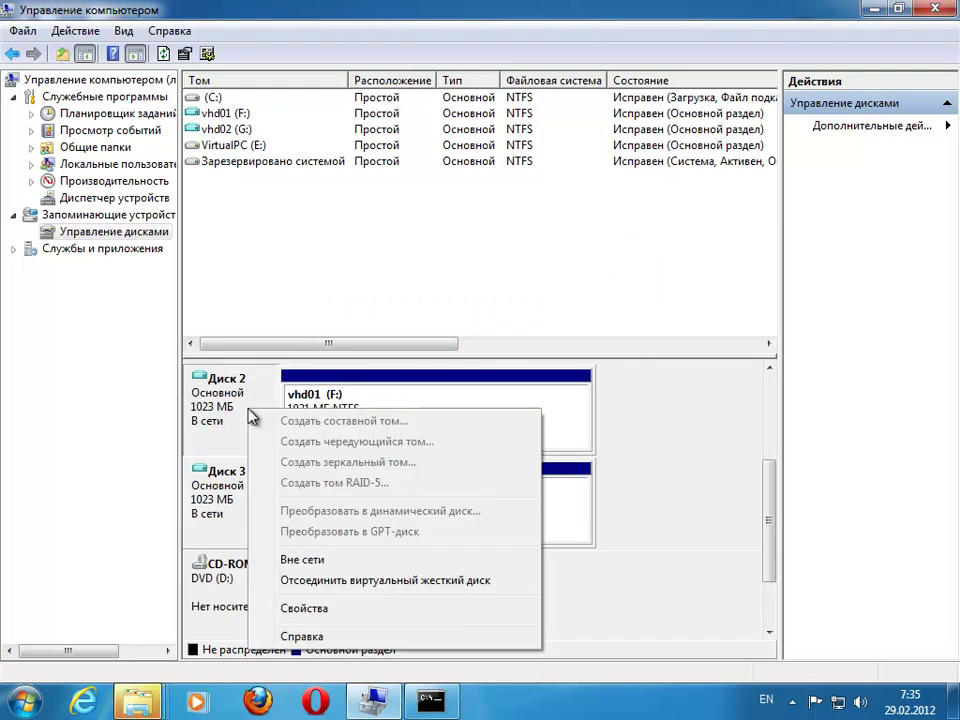
pyautogui.click(380, 590)
pyautogui.click(536, 426)
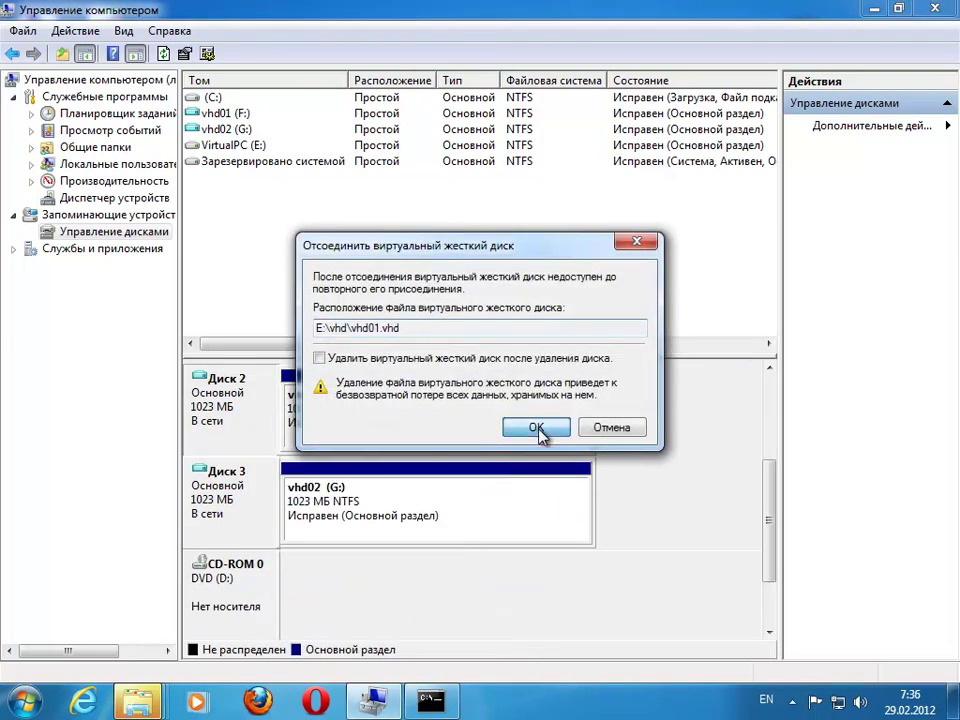
pyautogui.rightClick(248, 418)
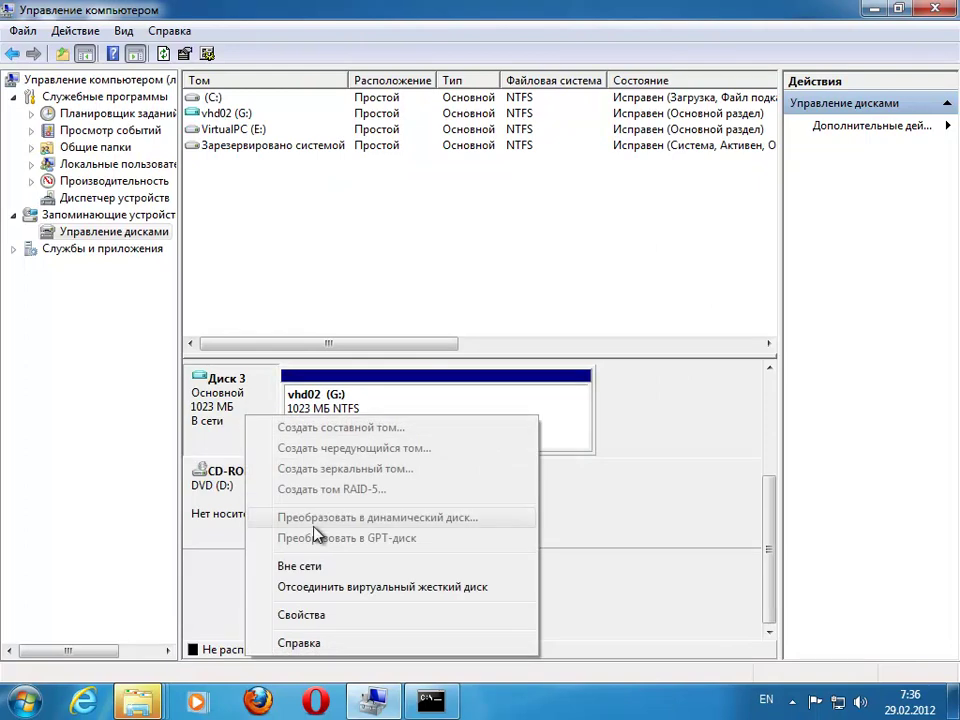
pyautogui.click(338, 588)
pyautogui.click(542, 429)
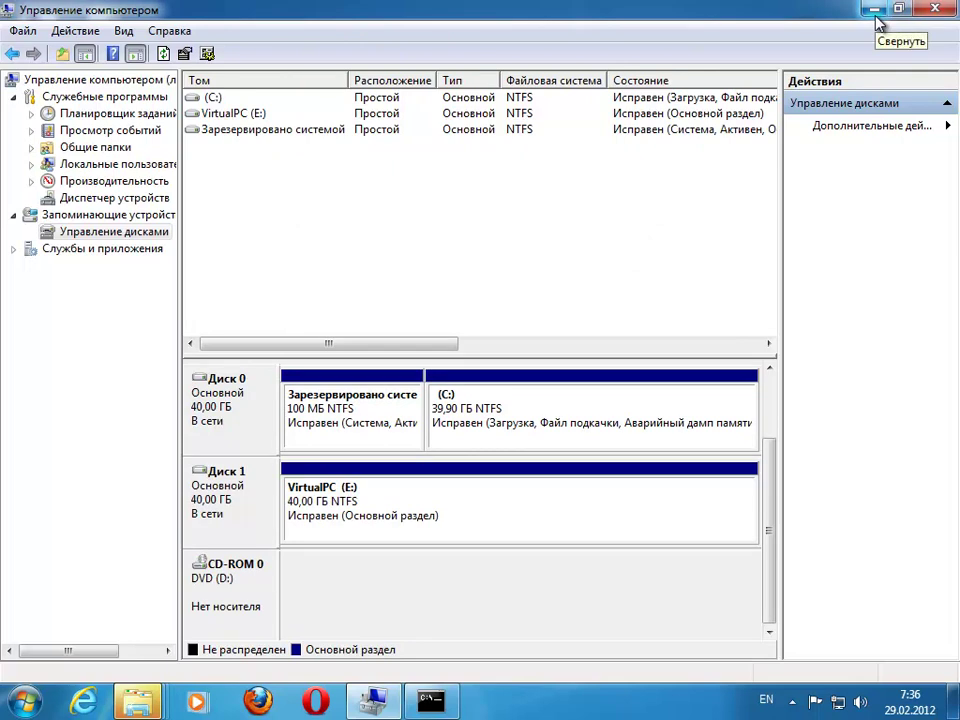
pyautogui.click(935, 10)
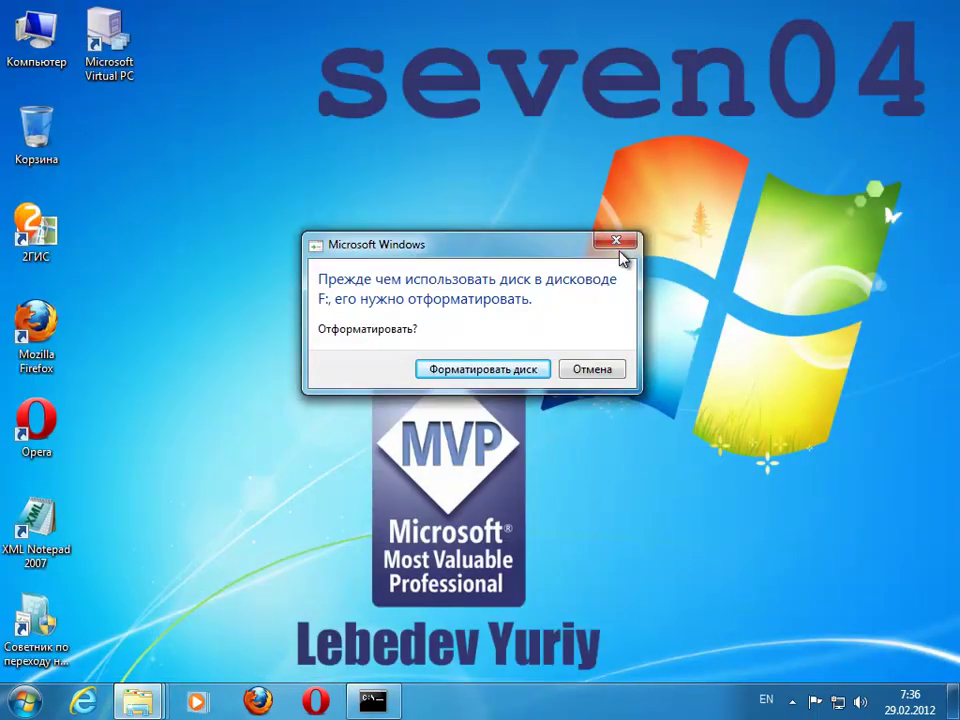
pyautogui.click(619, 245)
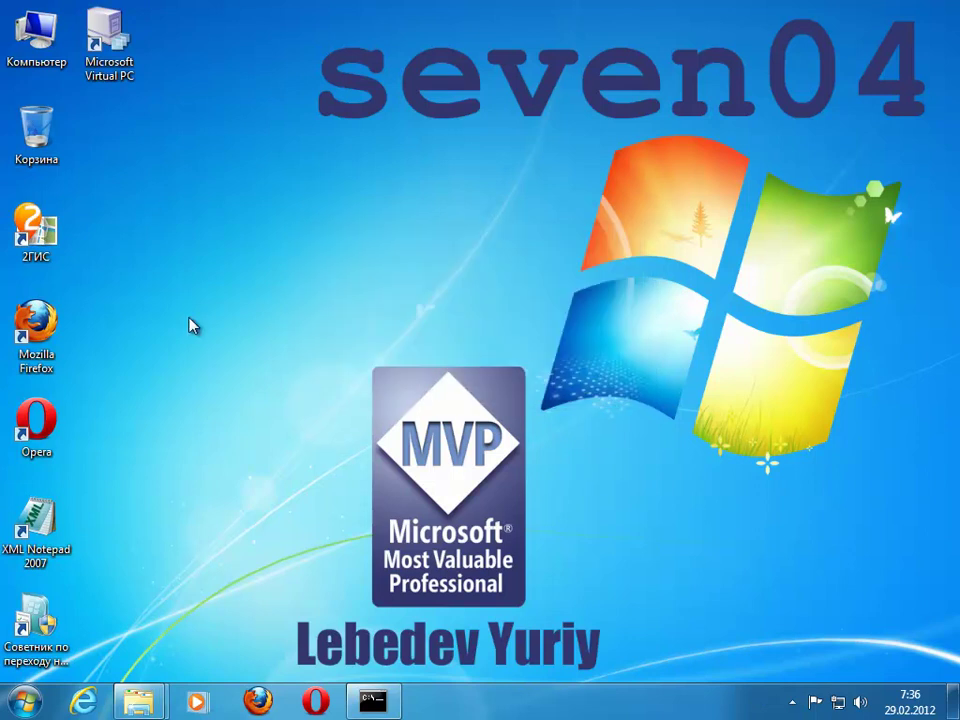
# Step: Launch Microsoft Virtual PC from the desktop and move its console window toward the middle of the desktop
pyautogui.rightClick(130, 33)
pyautogui.doubleClick(100, 28)
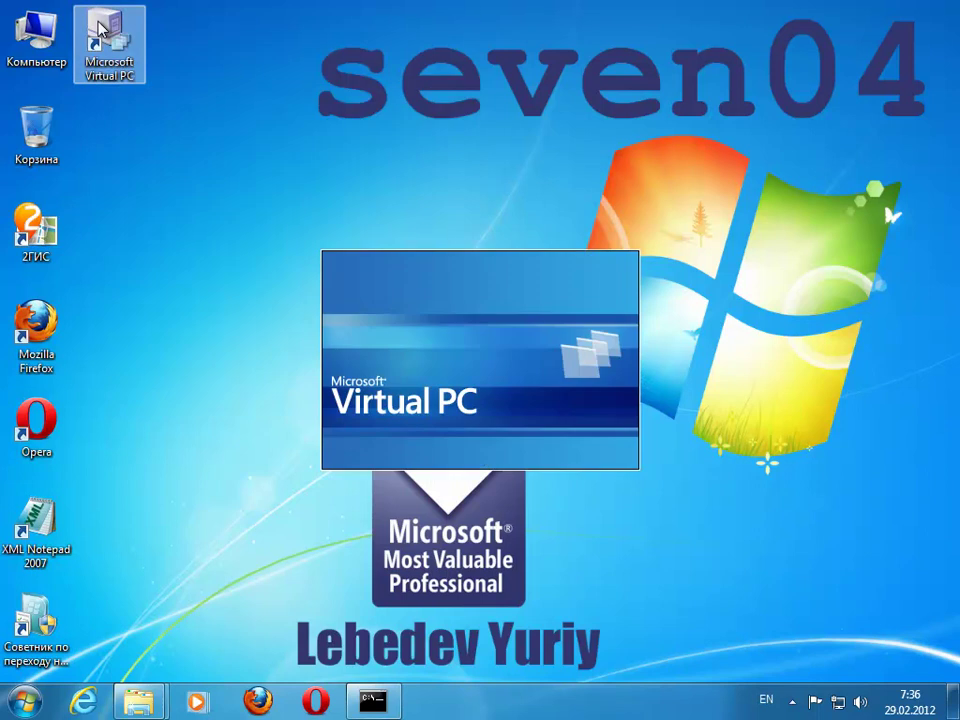
pyautogui.moveTo(214, 37); pyautogui.dragTo(525, 70)
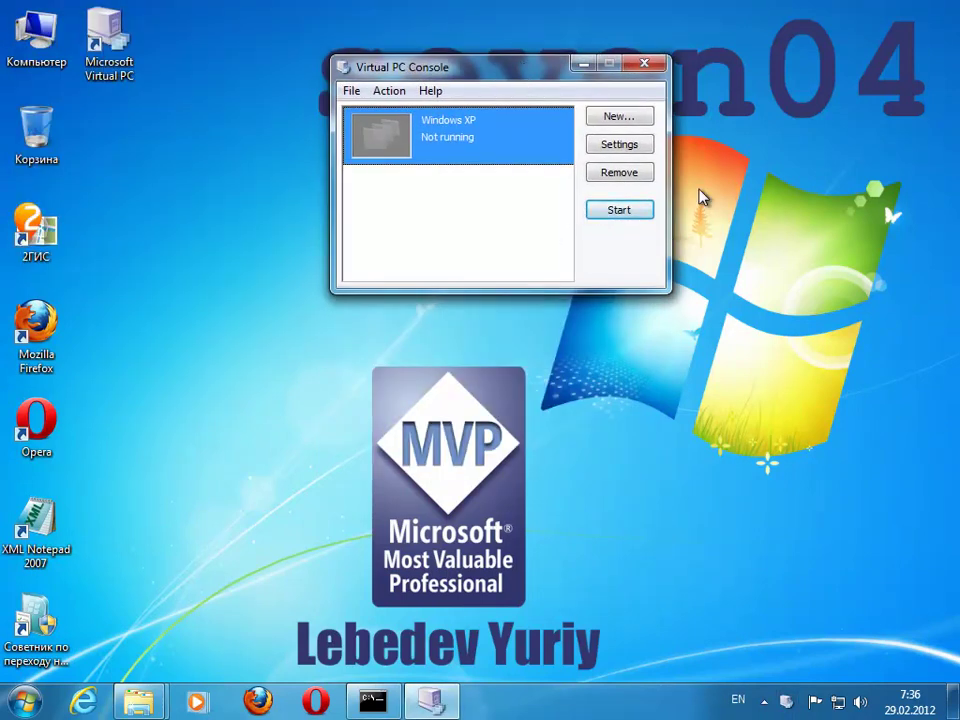
# Step: In the Windows XP virtual machine's settings, assign E:\vhd\vhd01.vhd as the virtual hard disk file for Hard Disk 2
pyautogui.click(626, 144)
pyautogui.click(275, 256)
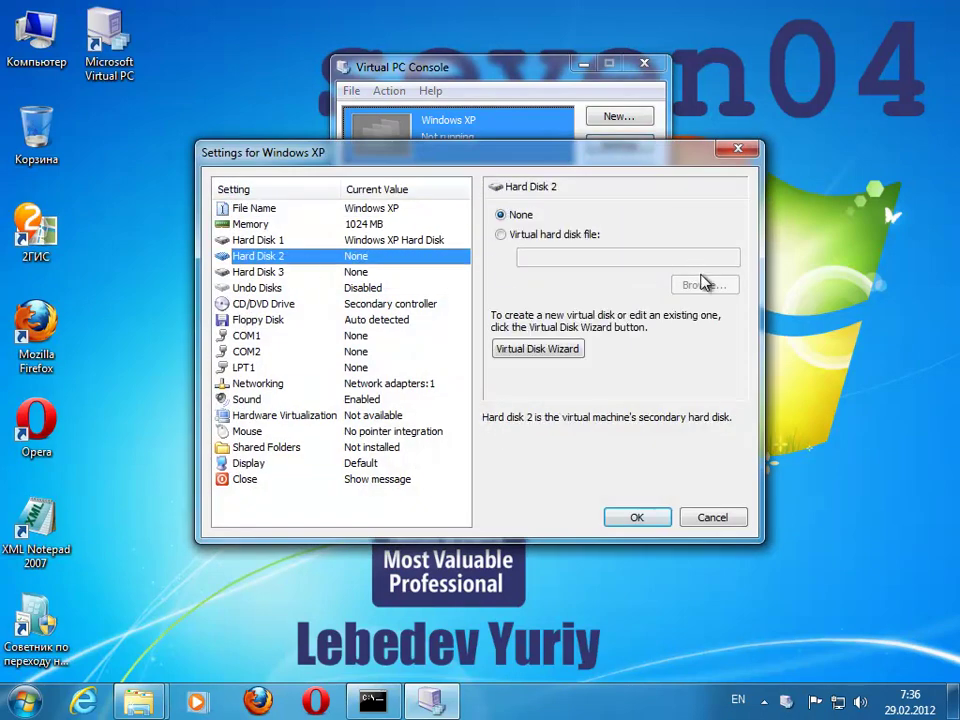
pyautogui.click(536, 236)
pyautogui.click(703, 285)
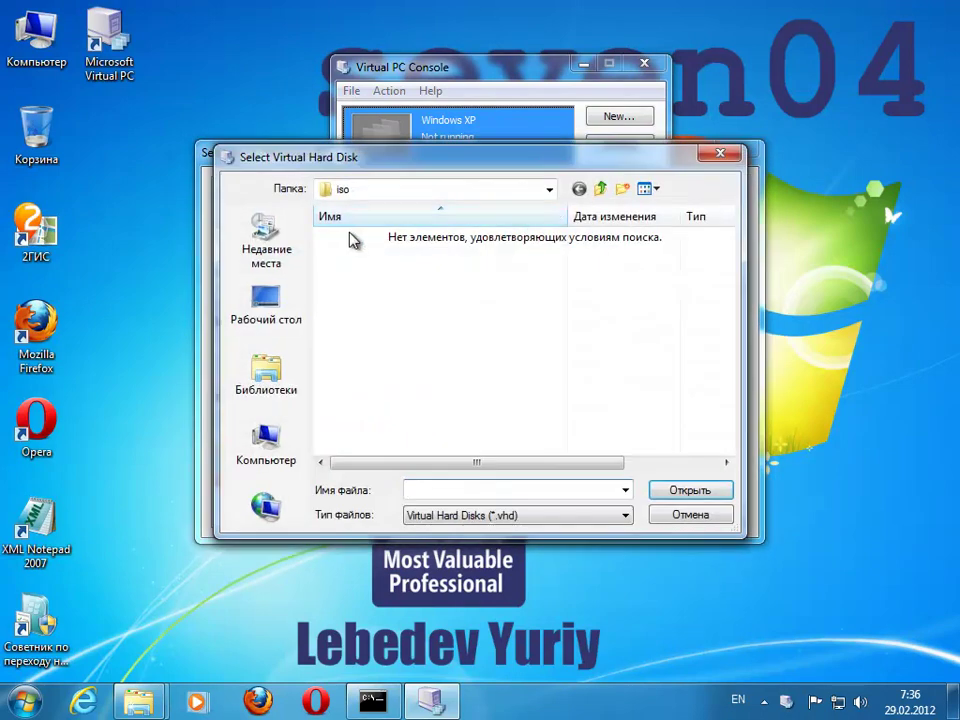
pyautogui.click(600, 188)
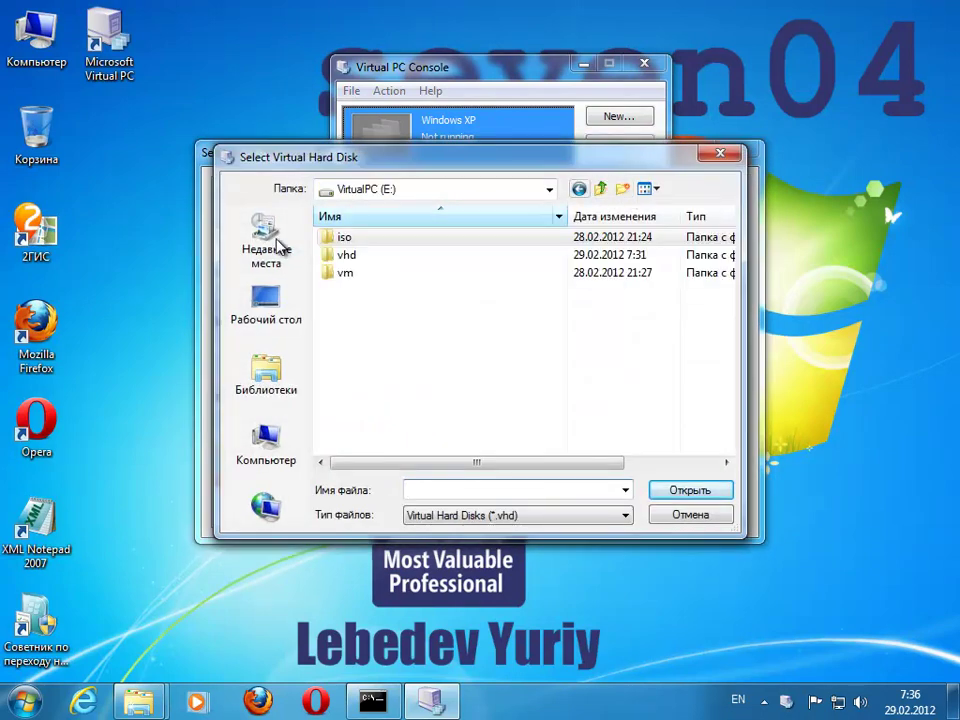
pyautogui.doubleClick(365, 256)
pyautogui.click(358, 240)
pyautogui.doubleClick(358, 240)
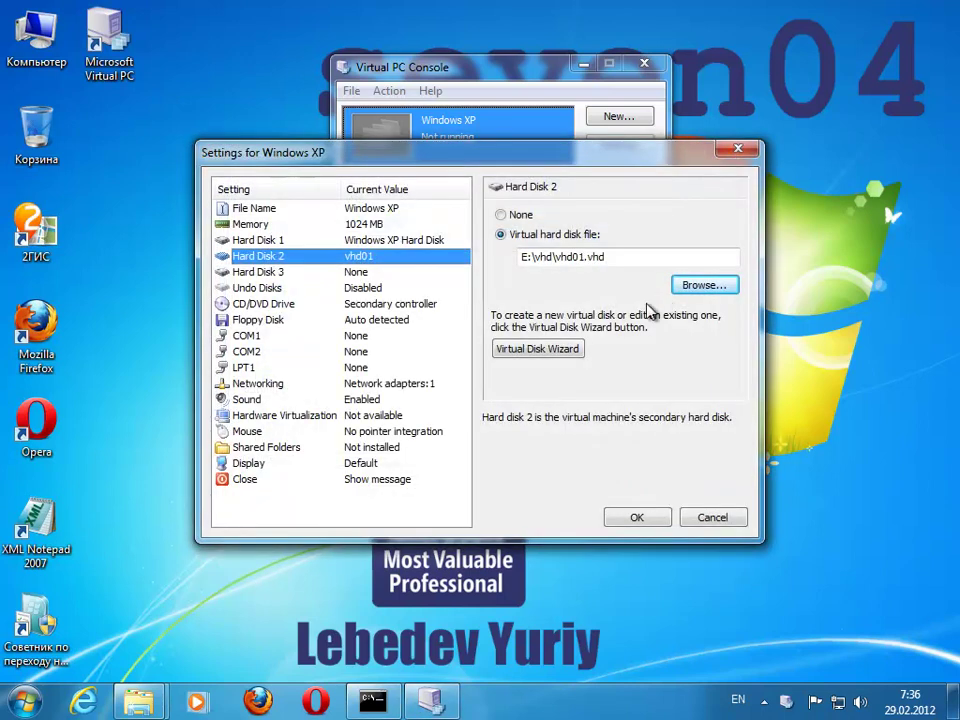
# Step: Assign E:\vhd\vhd02.vhd as the virtual hard disk file for Hard Disk 3 and save the virtual machine's settings
pyautogui.click(272, 271)
pyautogui.click(552, 235)
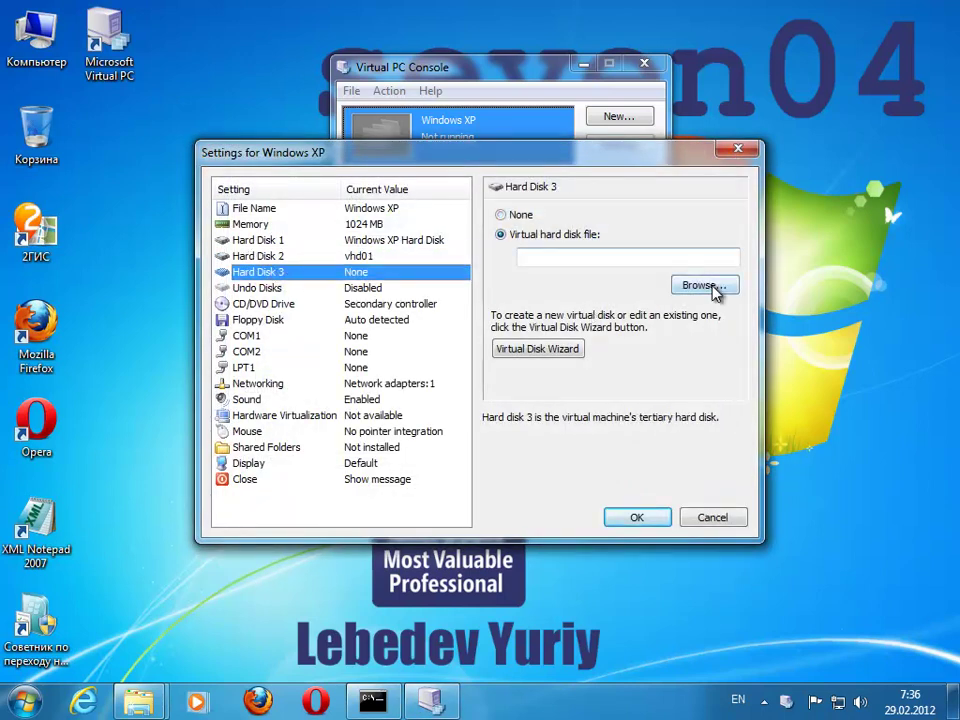
pyautogui.click(710, 287)
pyautogui.doubleClick(364, 256)
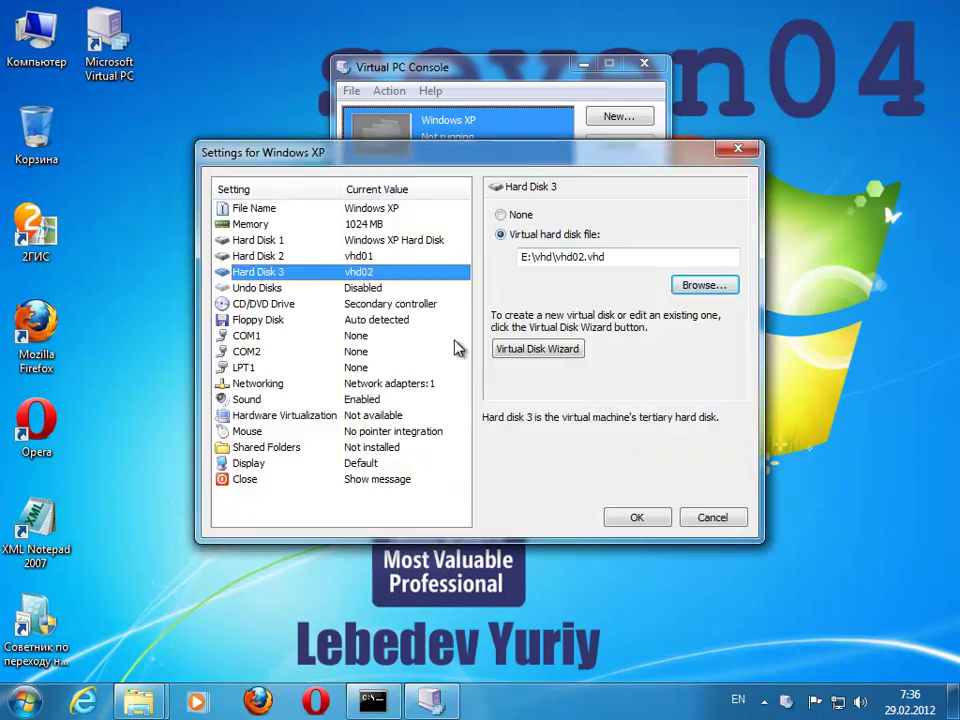
pyautogui.click(636, 518)
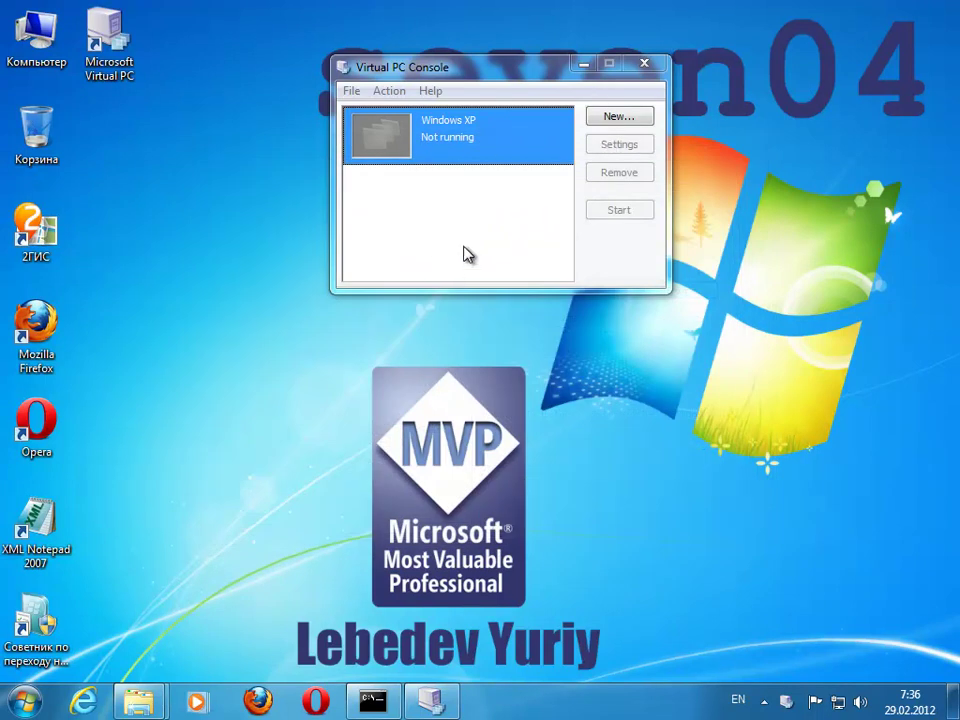
# Step: Start the Windows XP virtual machine, open My Computer in it and enlarge the window to show the hard disks
pyautogui.click(465, 145)
pyautogui.click(630, 211)
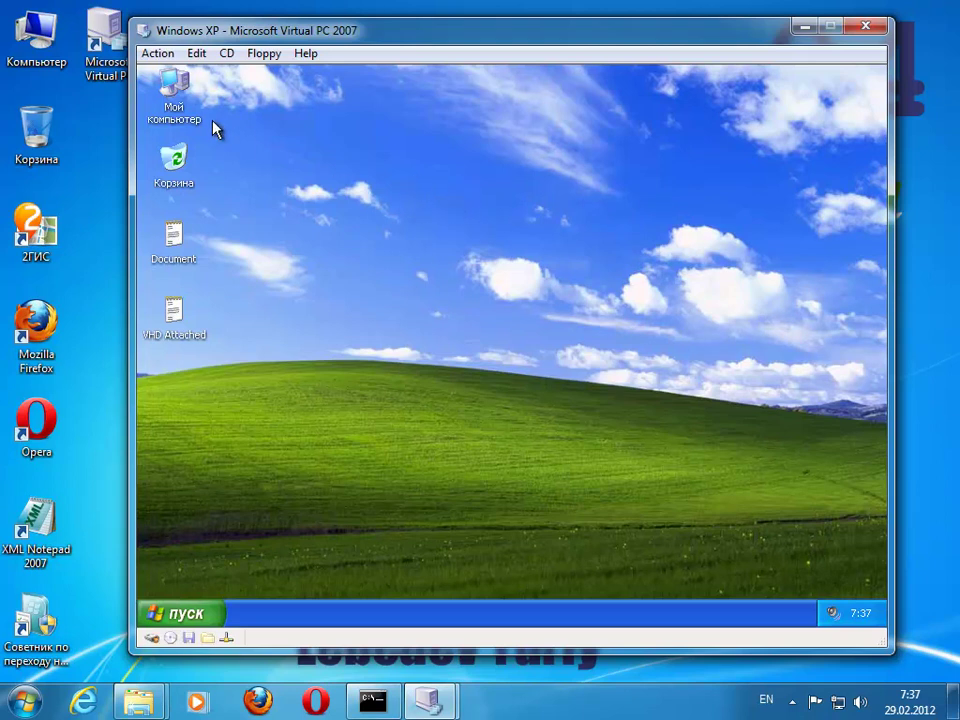
pyautogui.doubleClick(172, 92)
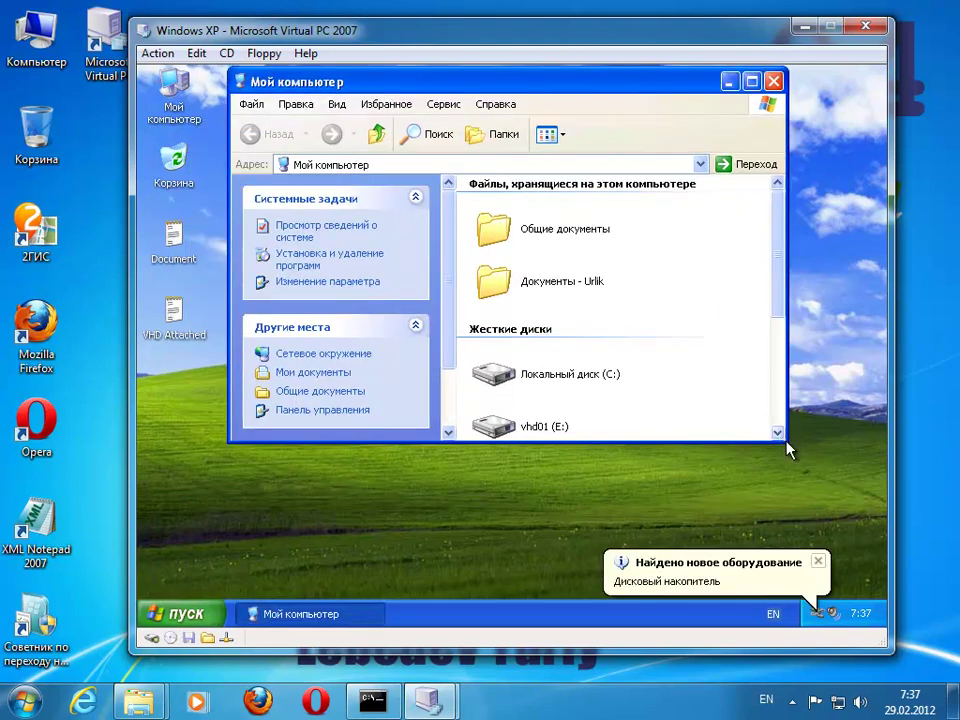
pyautogui.moveTo(787, 443); pyautogui.dragTo(847, 526)
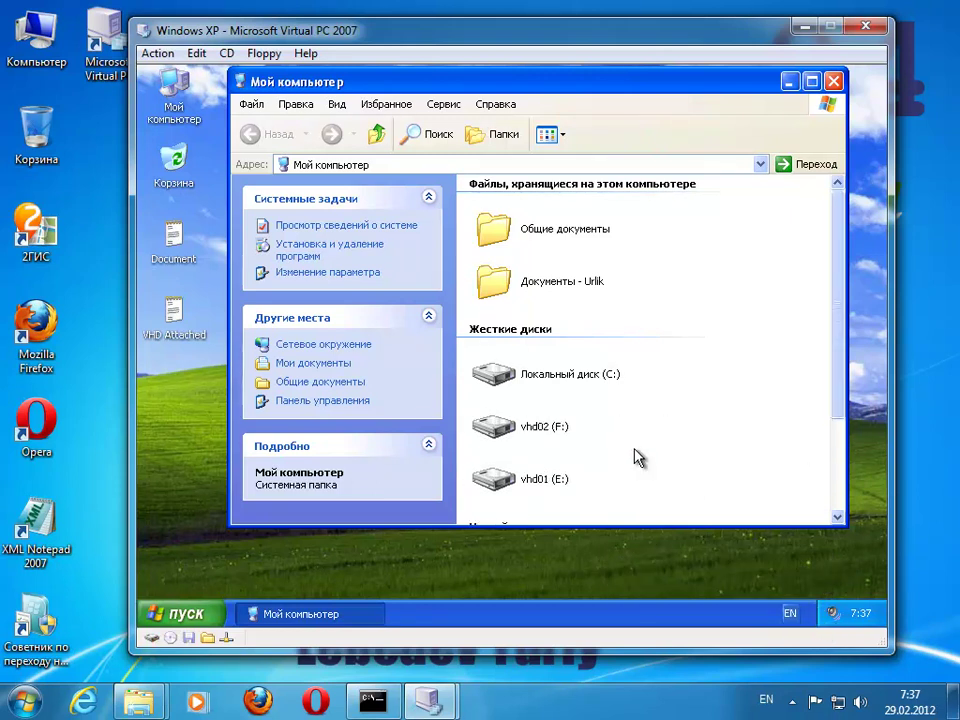
# Step: Open the vhd01 text document on the vhd01 (E:) volume, check its text, and close Notepad
pyautogui.click(495, 479)
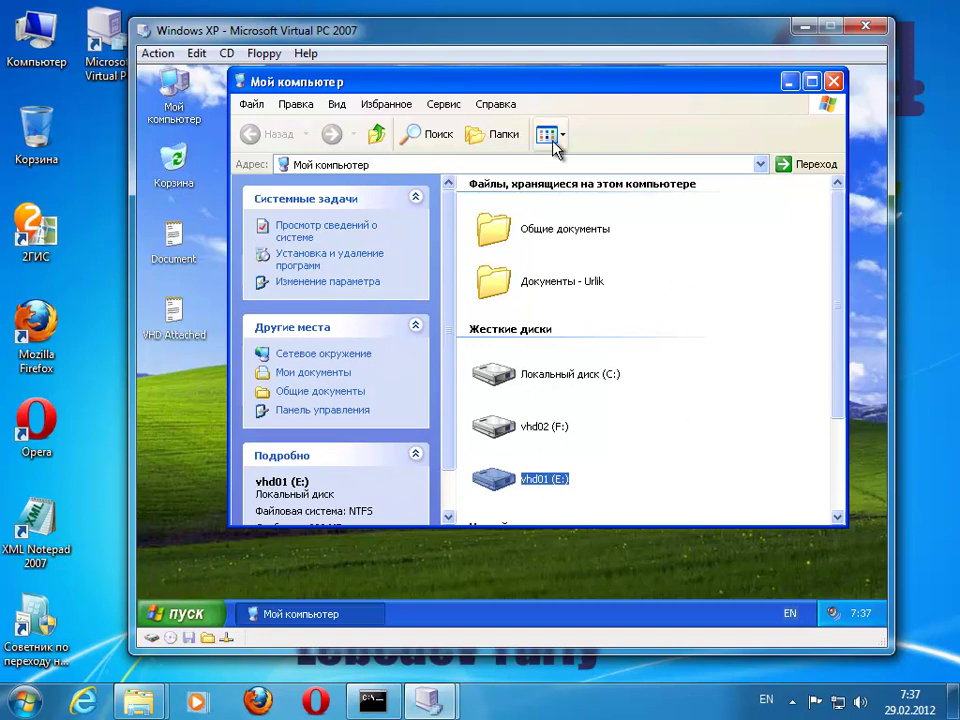
pyautogui.doubleClick(514, 477)
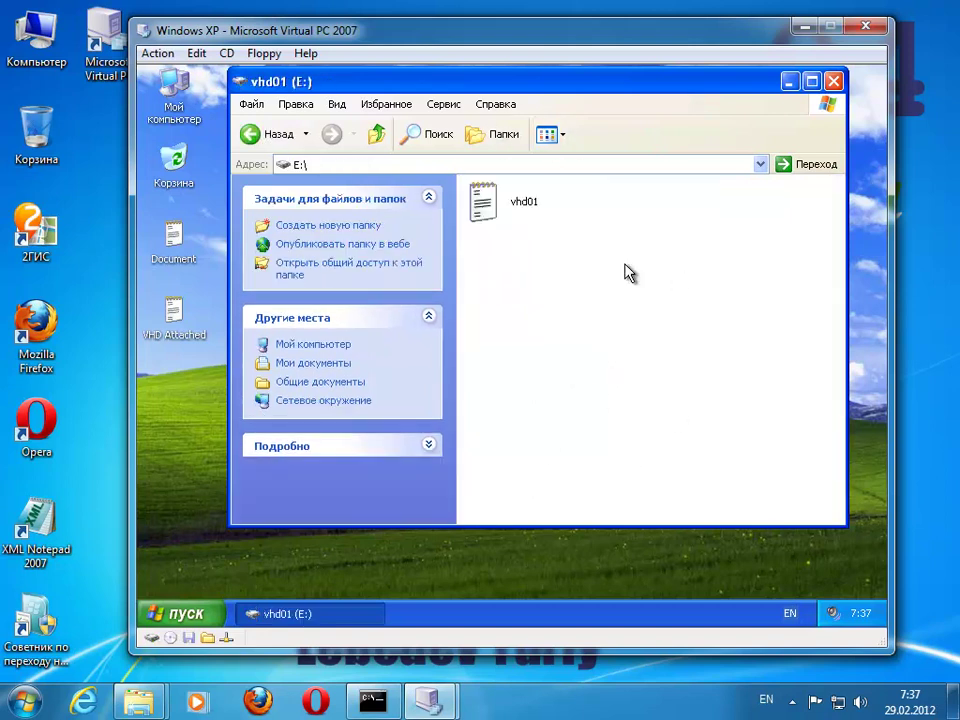
pyautogui.doubleClick(490, 200)
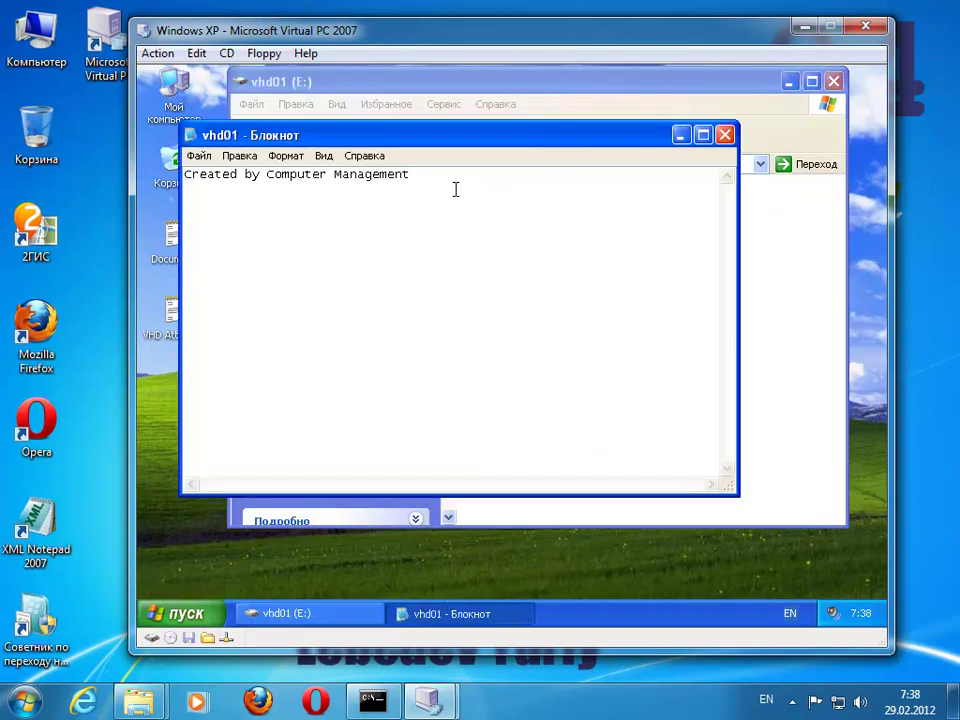
pyautogui.hotkey('ctrl', 'a')
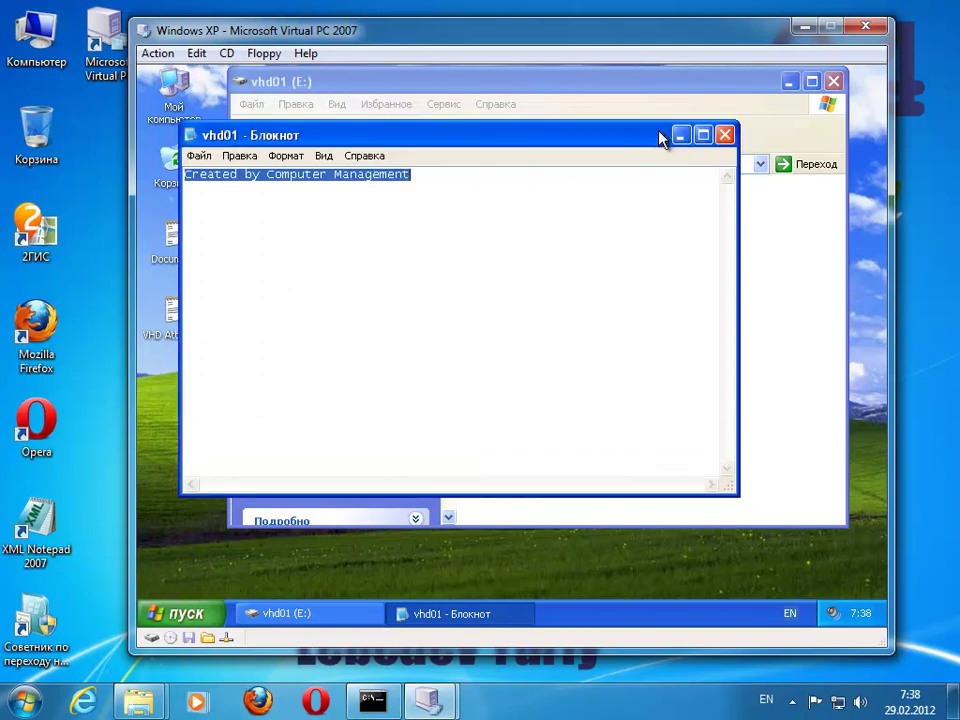
pyautogui.click(725, 135)
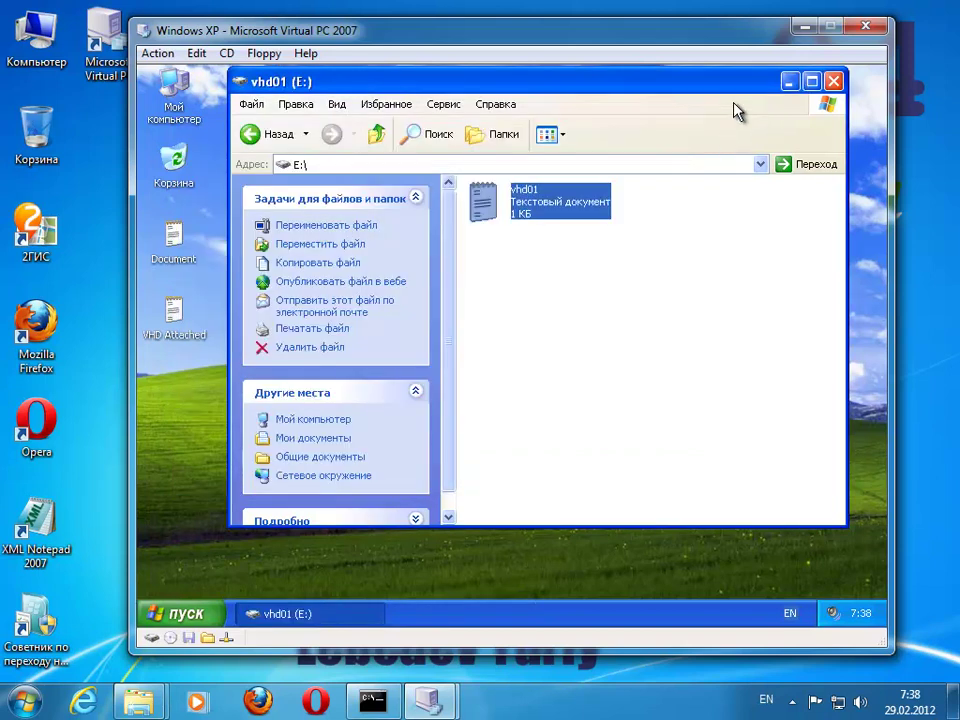
# Step: Return to My Computer, open the vhd02 text document on the vhd02 (F:) volume to check its text, and close Notepad
pyautogui.click(376, 133)
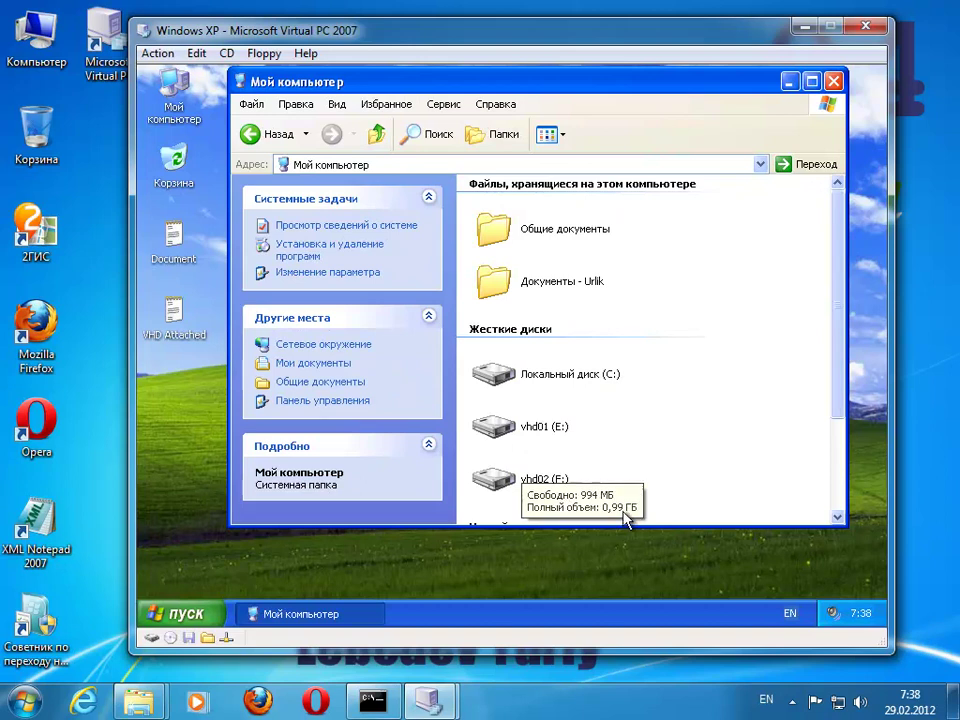
pyautogui.click(500, 478)
pyautogui.doubleClick(510, 485)
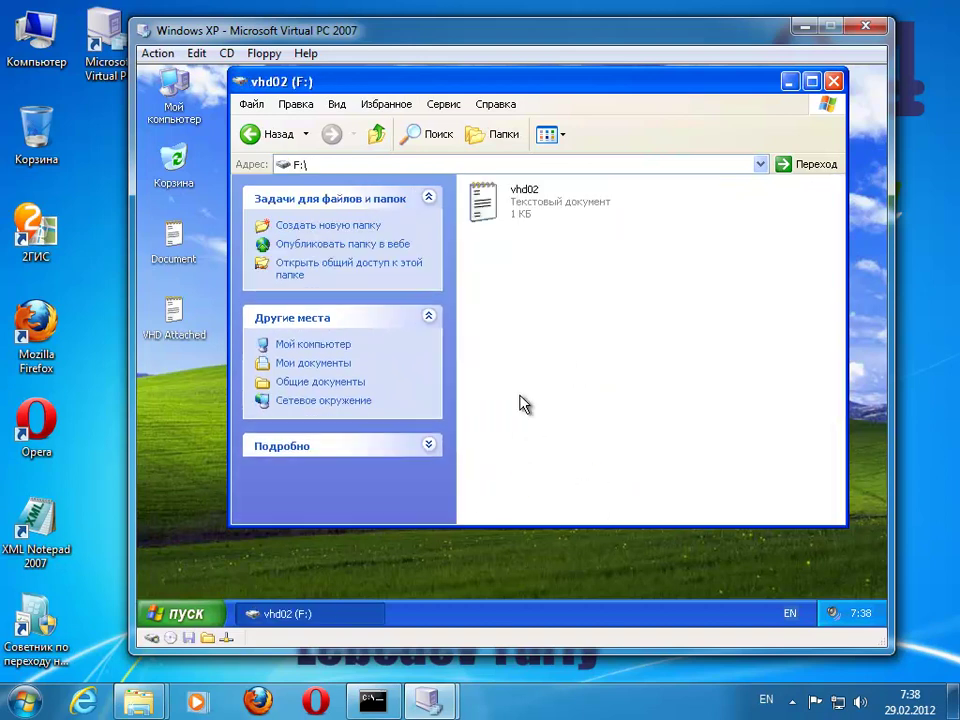
pyautogui.doubleClick(527, 216)
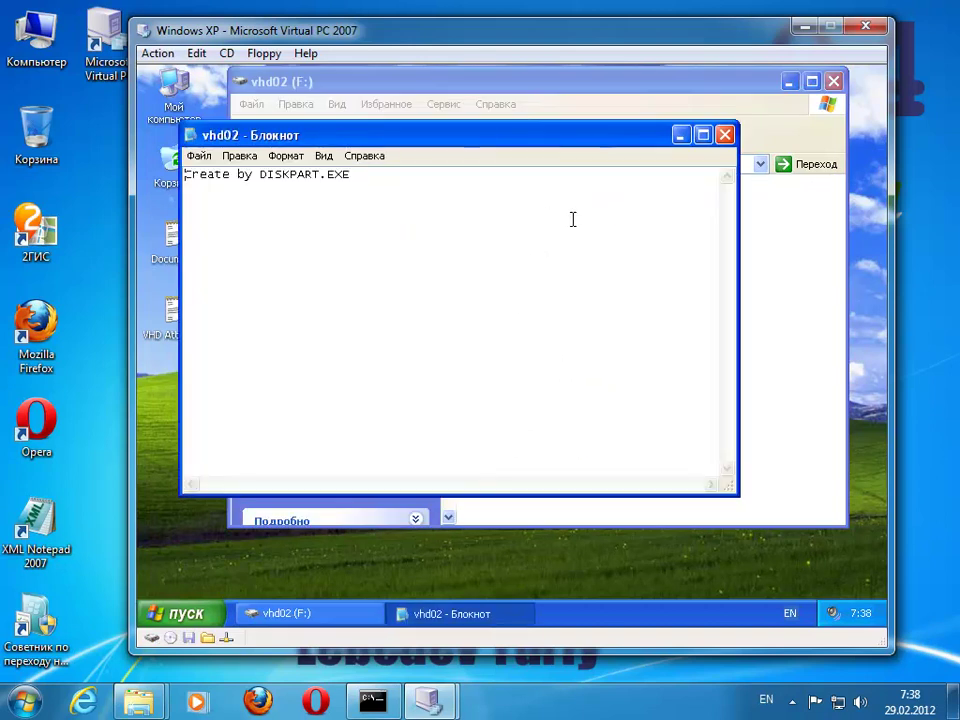
pyautogui.click(725, 134)
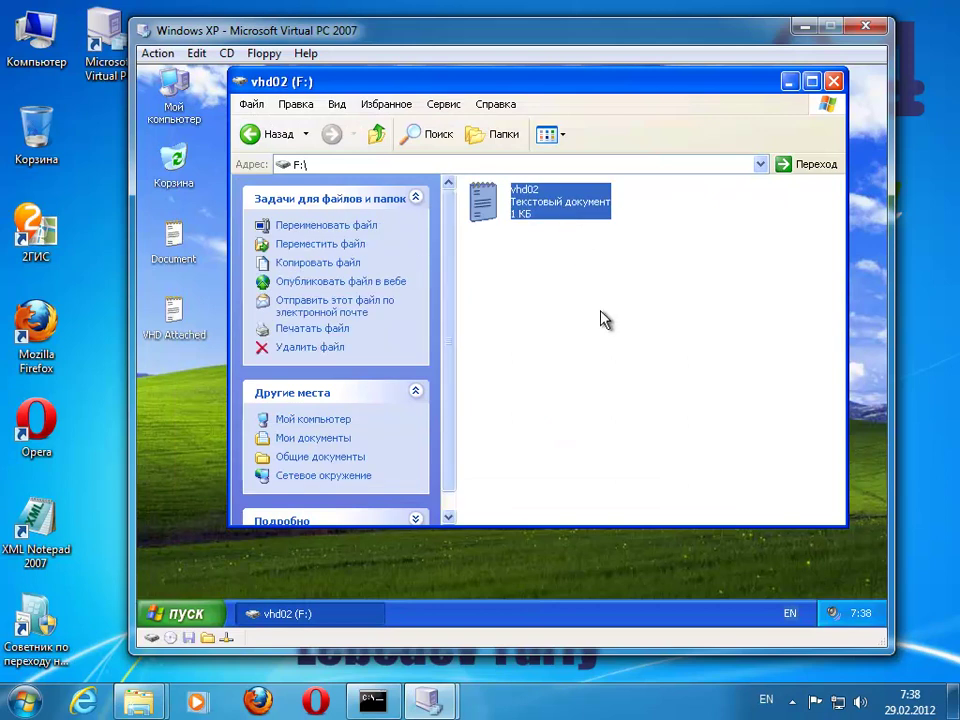
# Step: Delete the vhd02 text document from the vhd02 (F:) volume and the vhd01 text document from the vhd01 (E:) volume
pyautogui.press('Delete')
pyautogui.press('Return')
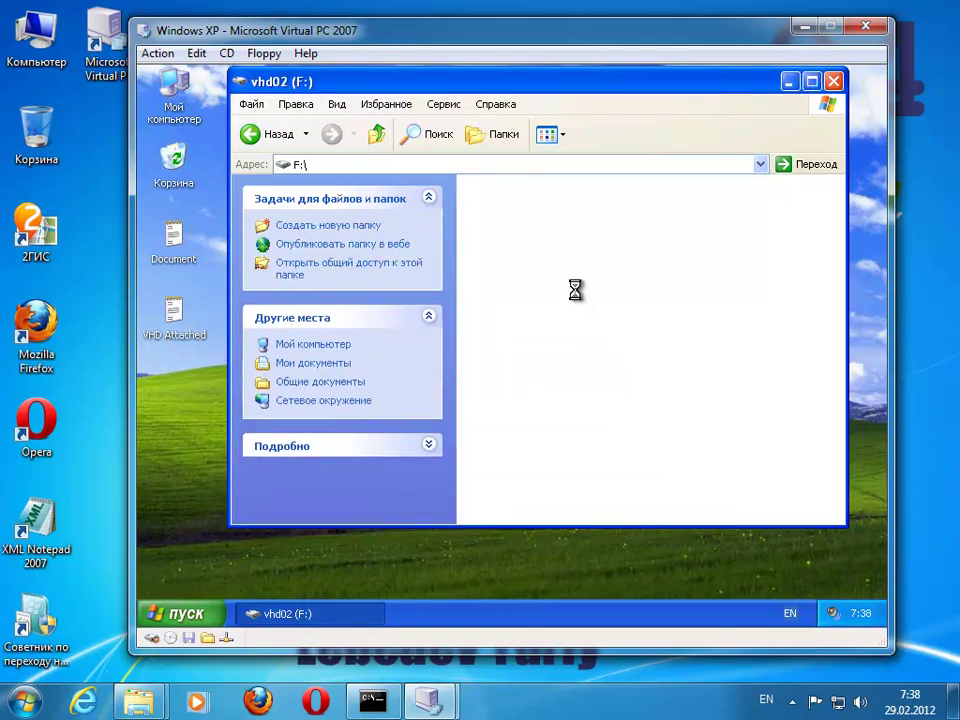
pyautogui.press('BackSpace')
pyautogui.doubleClick(490, 425)
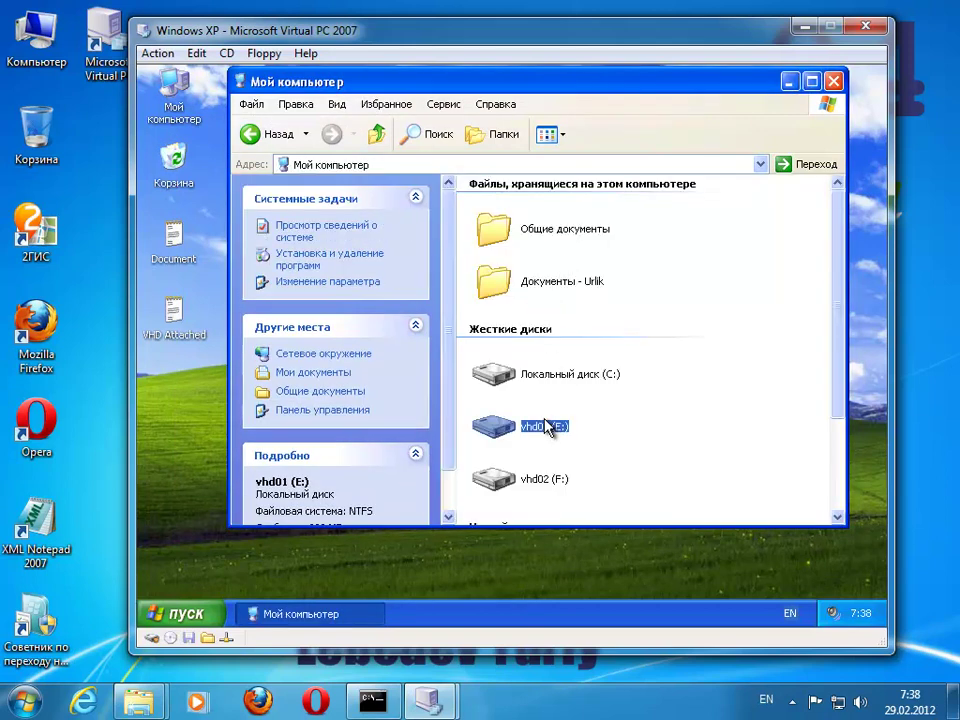
pyautogui.click(546, 212)
pyautogui.press('Delete')
pyautogui.press('Return')
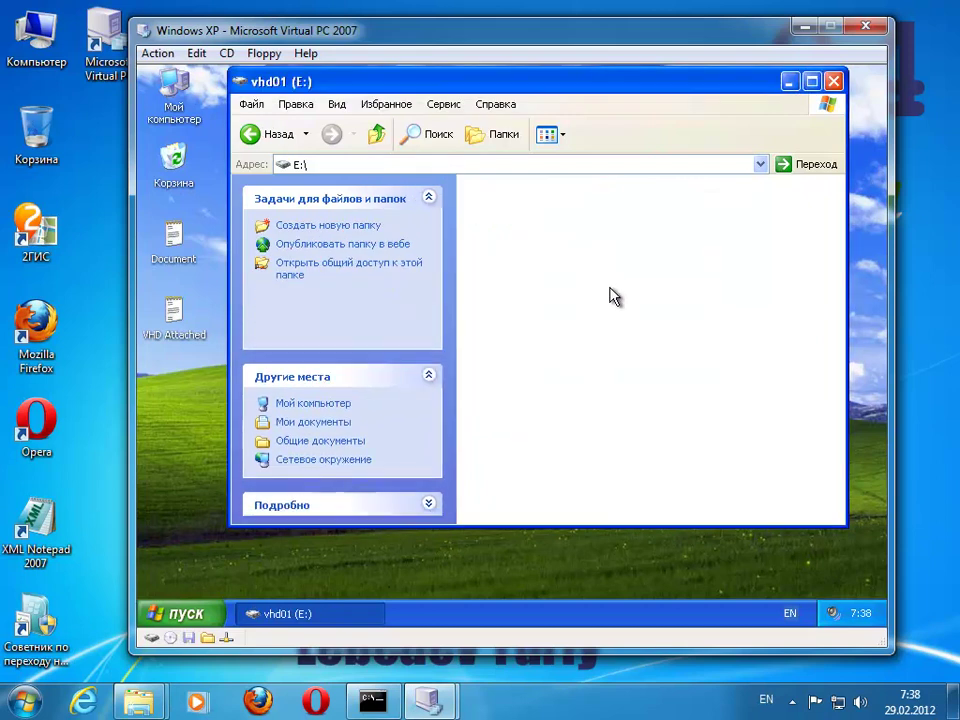
# Step: Empty the Recycle Bin inside the Windows XP virtual machine and confirm the permanent deletion
pyautogui.rightClick(187, 158)
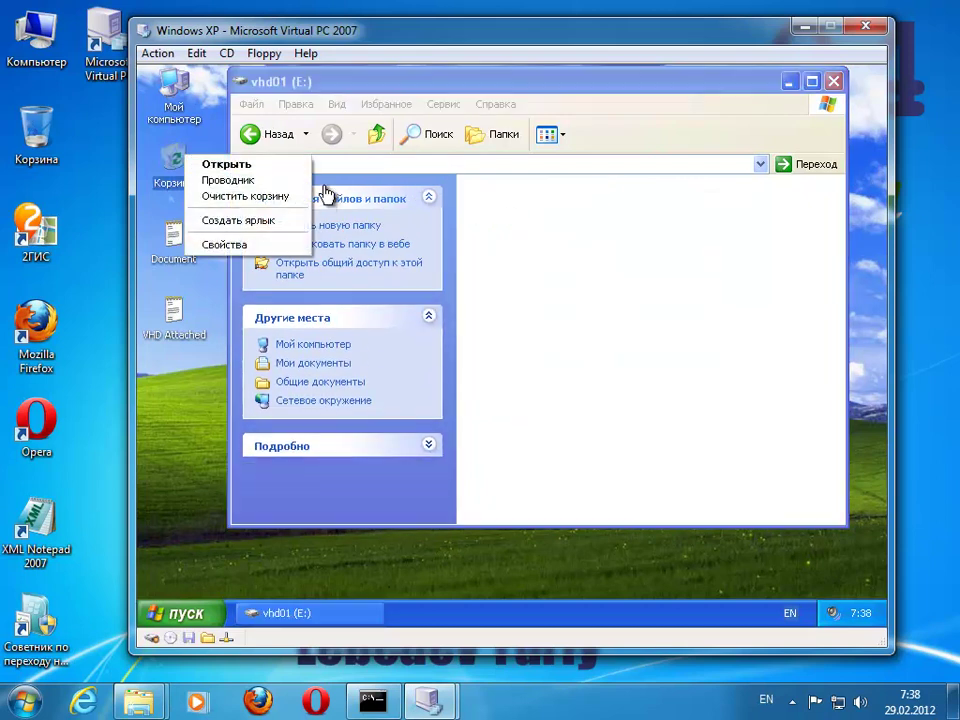
pyautogui.click(267, 200)
pyautogui.press('Return')
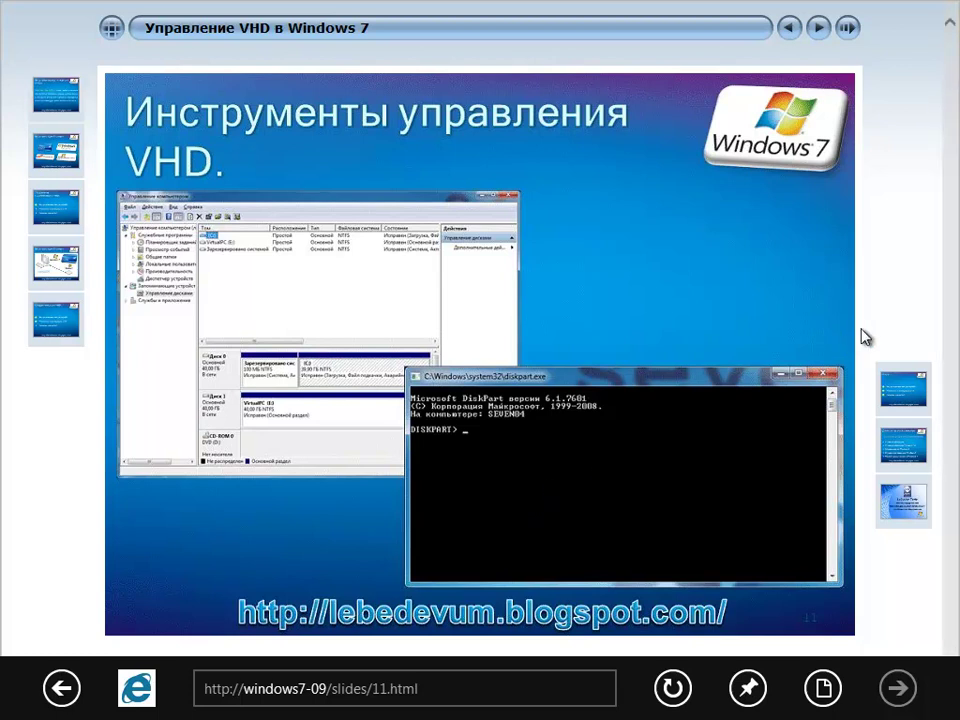
pyautogui.click(901, 389)
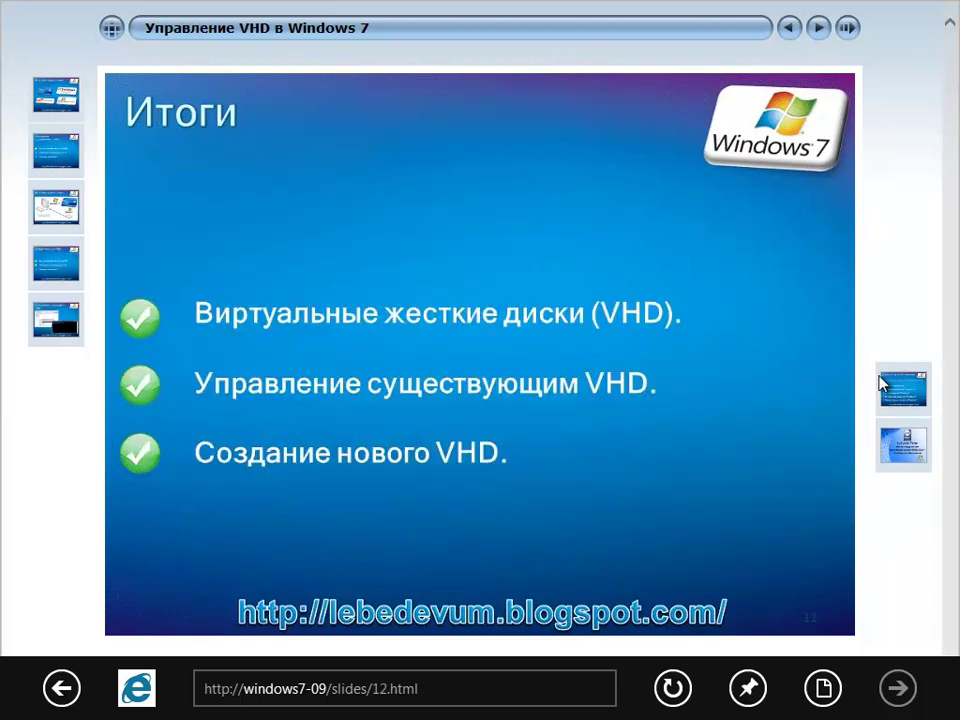